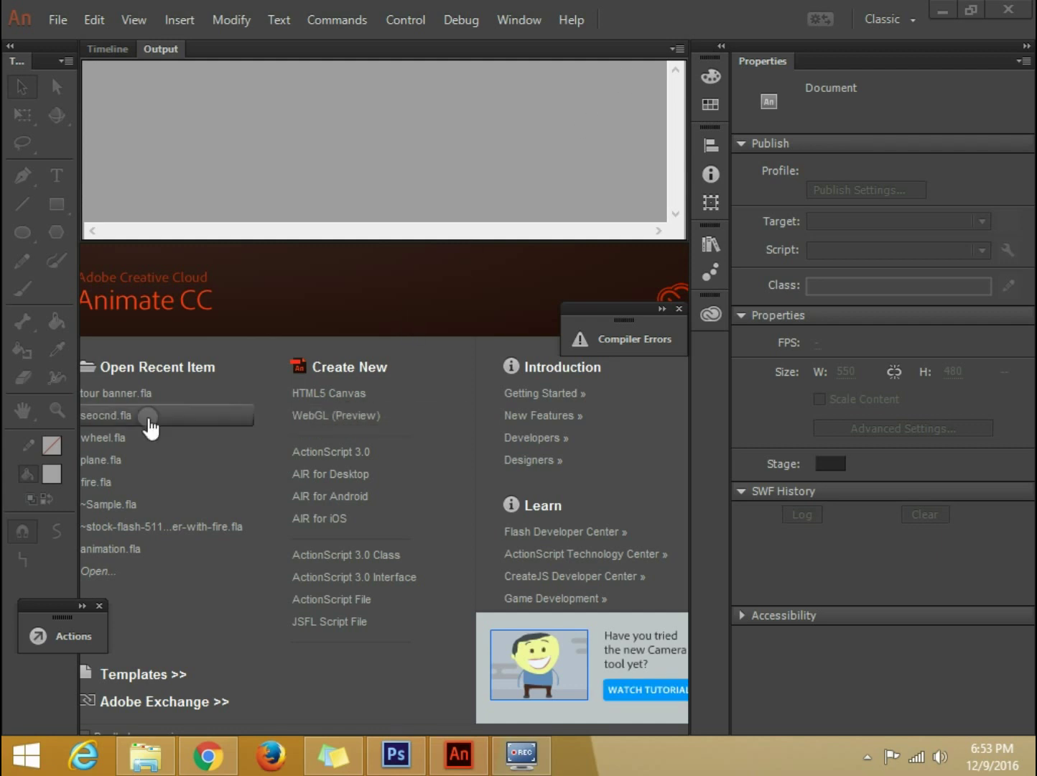
Create a new blank HTML5 Canvas document from the Start page
click(324, 394)
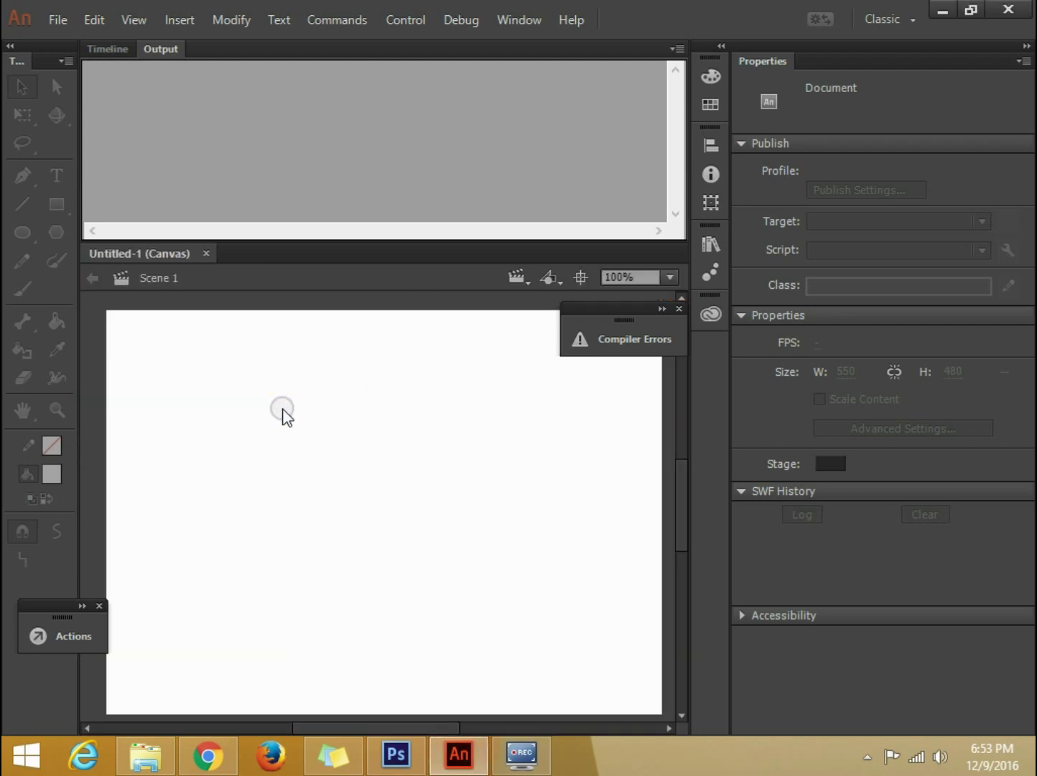
Resize the stage to 300 × 250 px in the Document settings
right_click(210, 414)
click(274, 692)
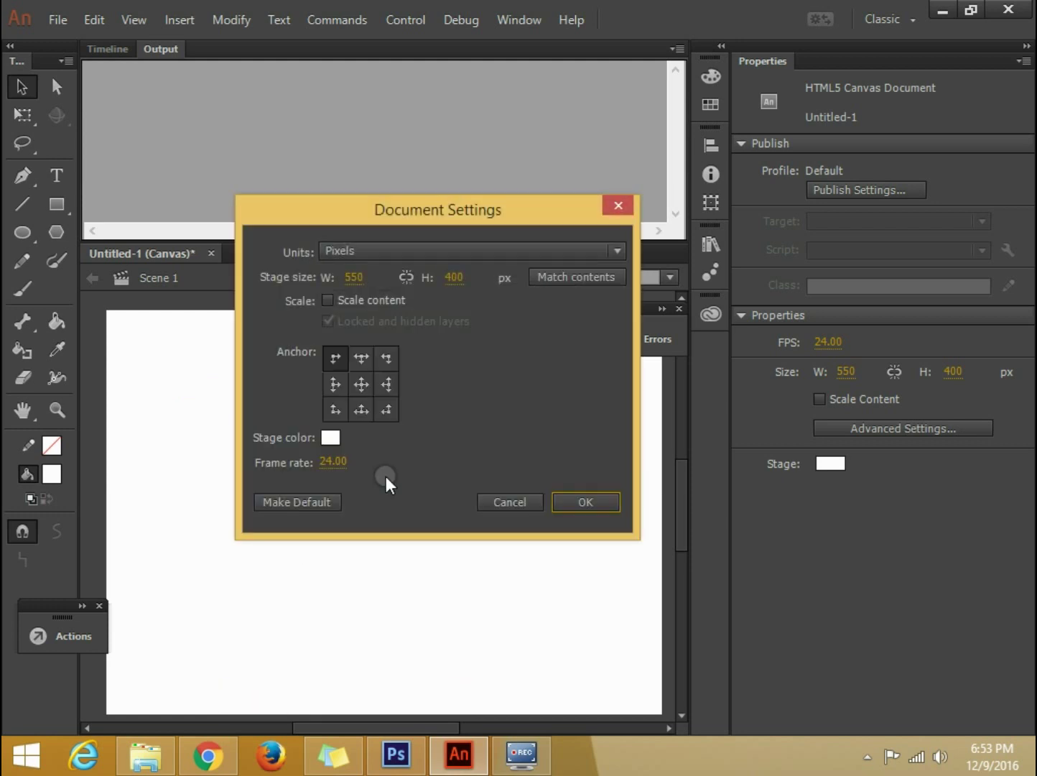
click(354, 277)
text(300)
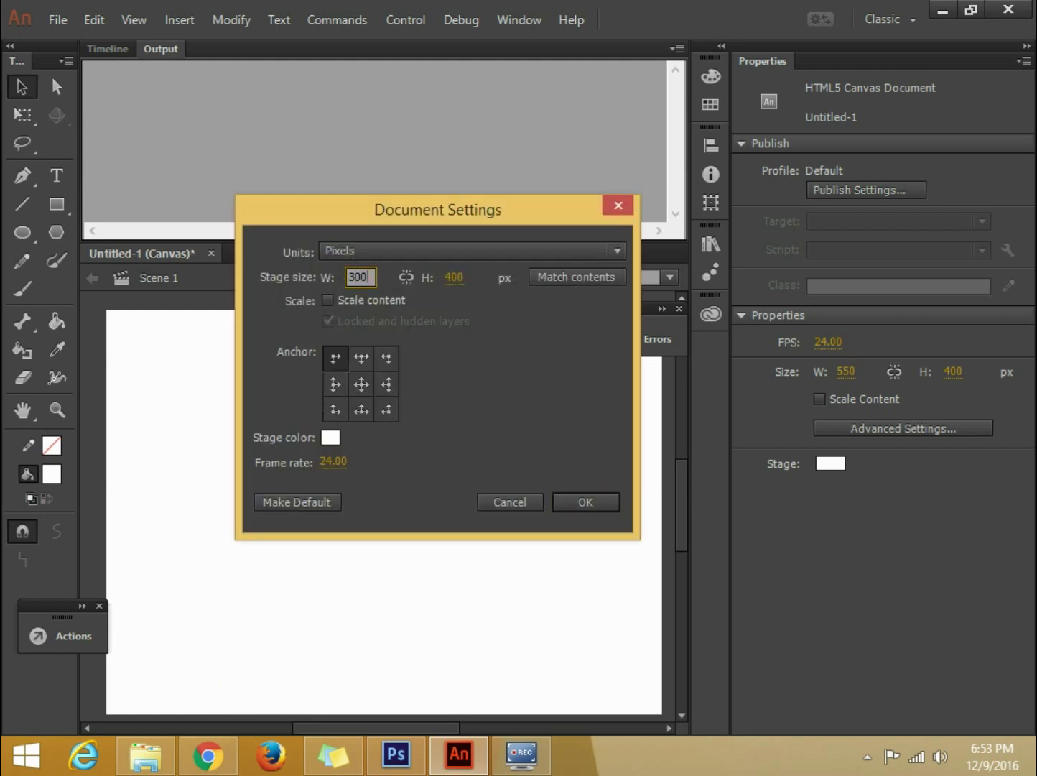
click(453, 277)
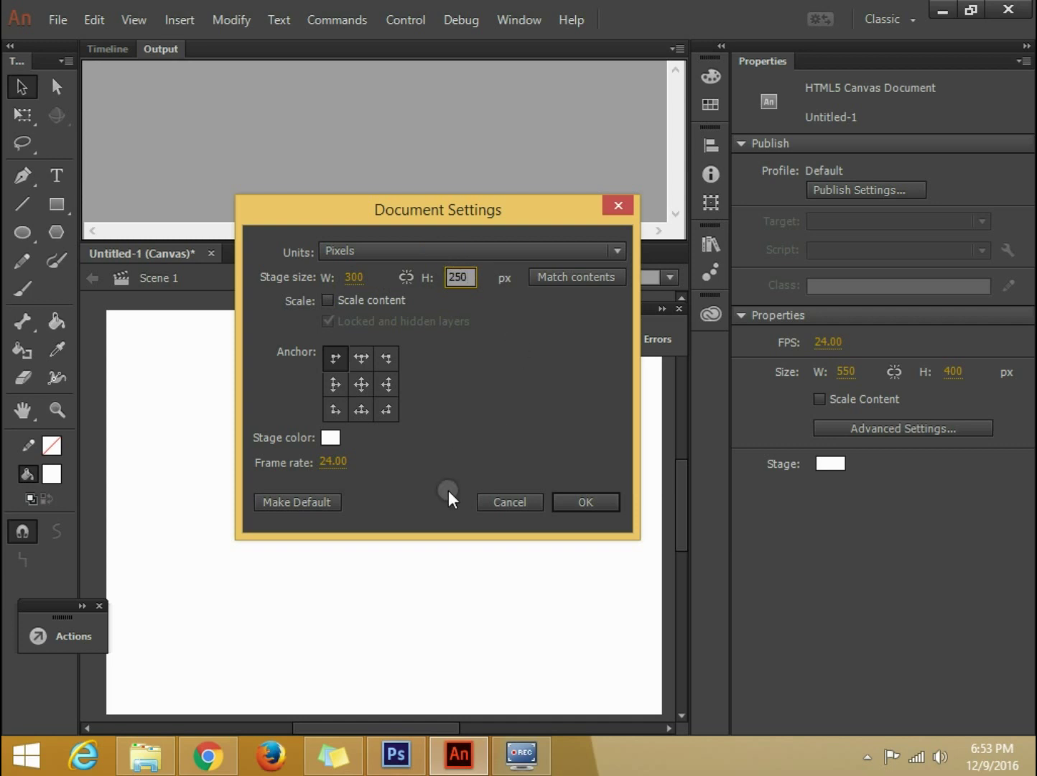
click(579, 503)
drag(403, 727, 366, 724)
drag(684, 519, 680, 513)
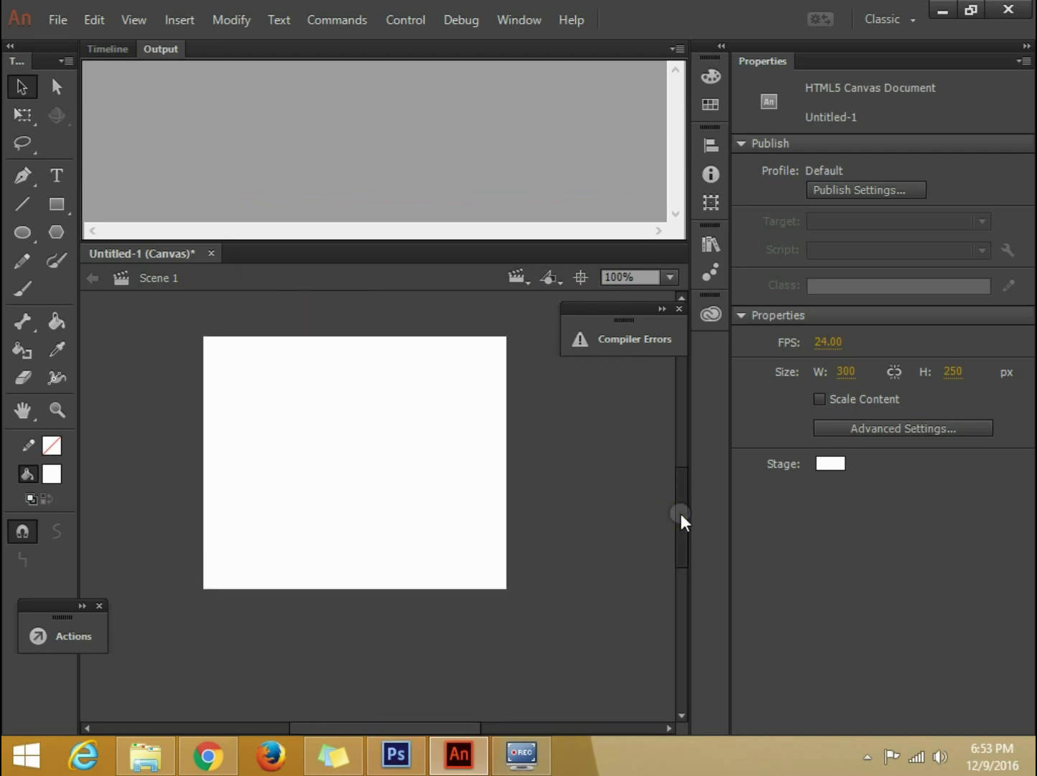
Add SALE text near the stage top, centre it and colour it purple #993399
click(61, 181)
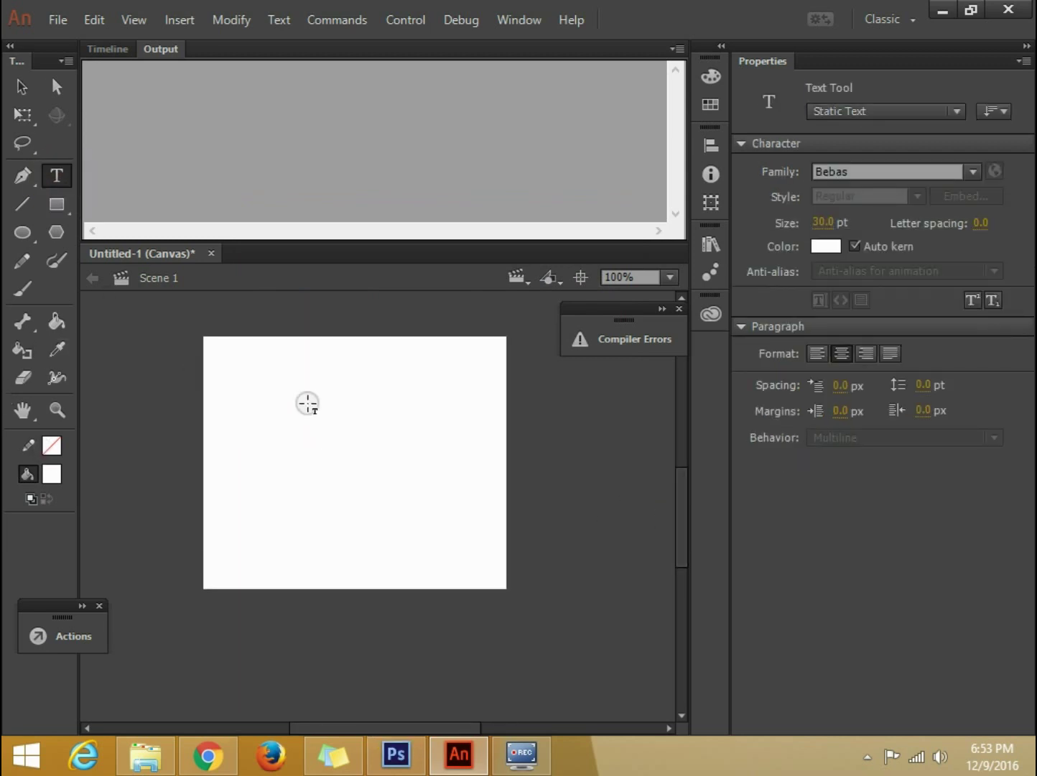
click(305, 402)
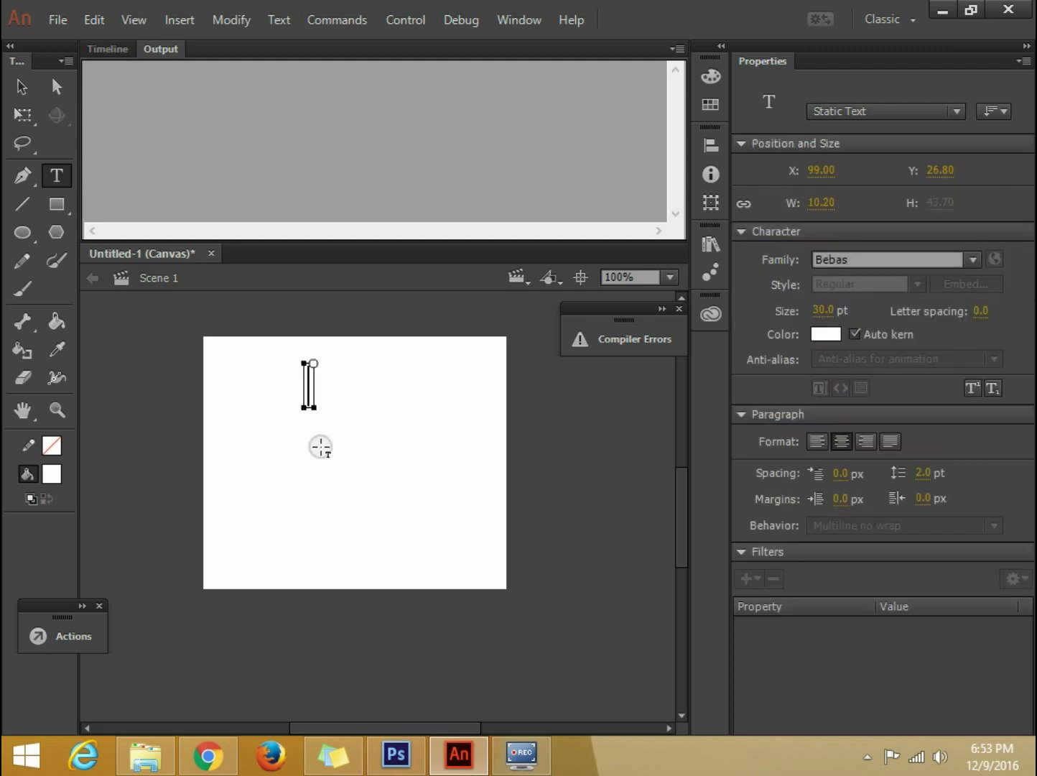
text(SALE)
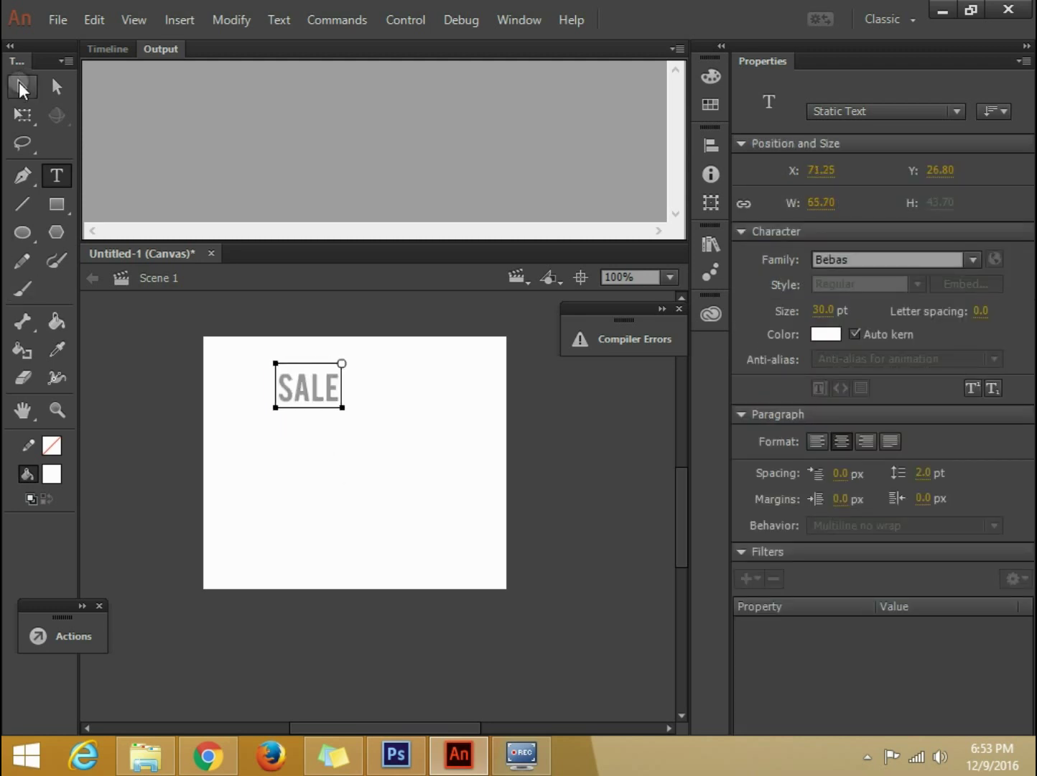
click(21, 88)
drag(317, 391, 359, 386)
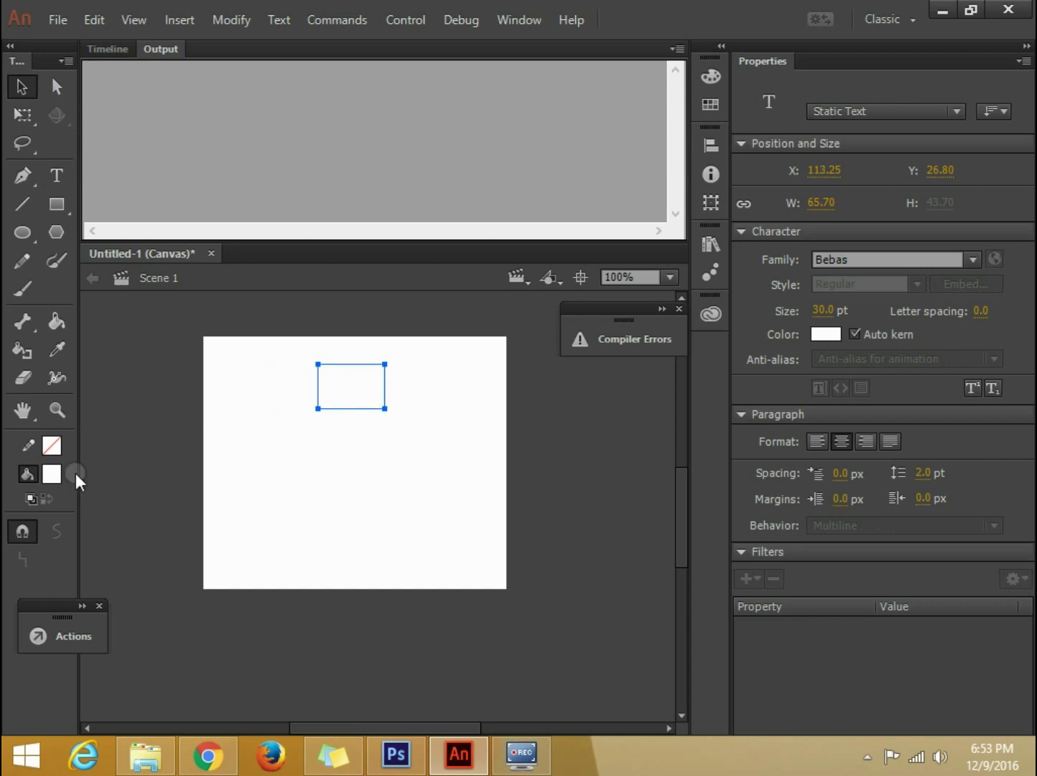
click(52, 474)
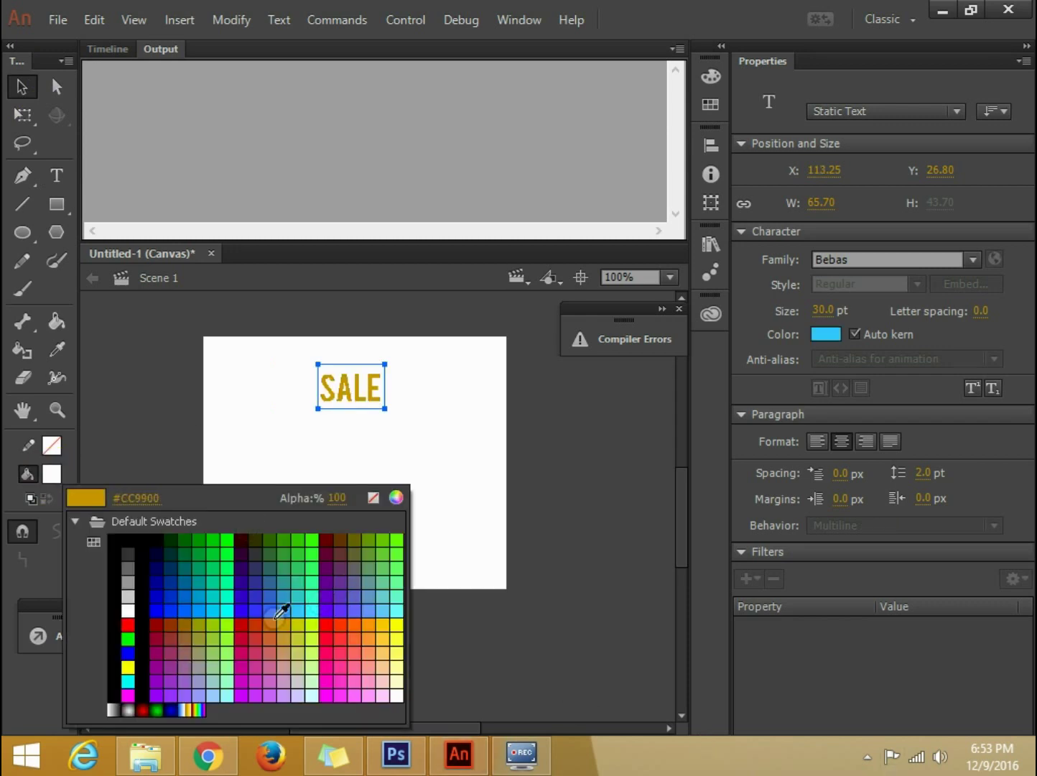
click(164, 667)
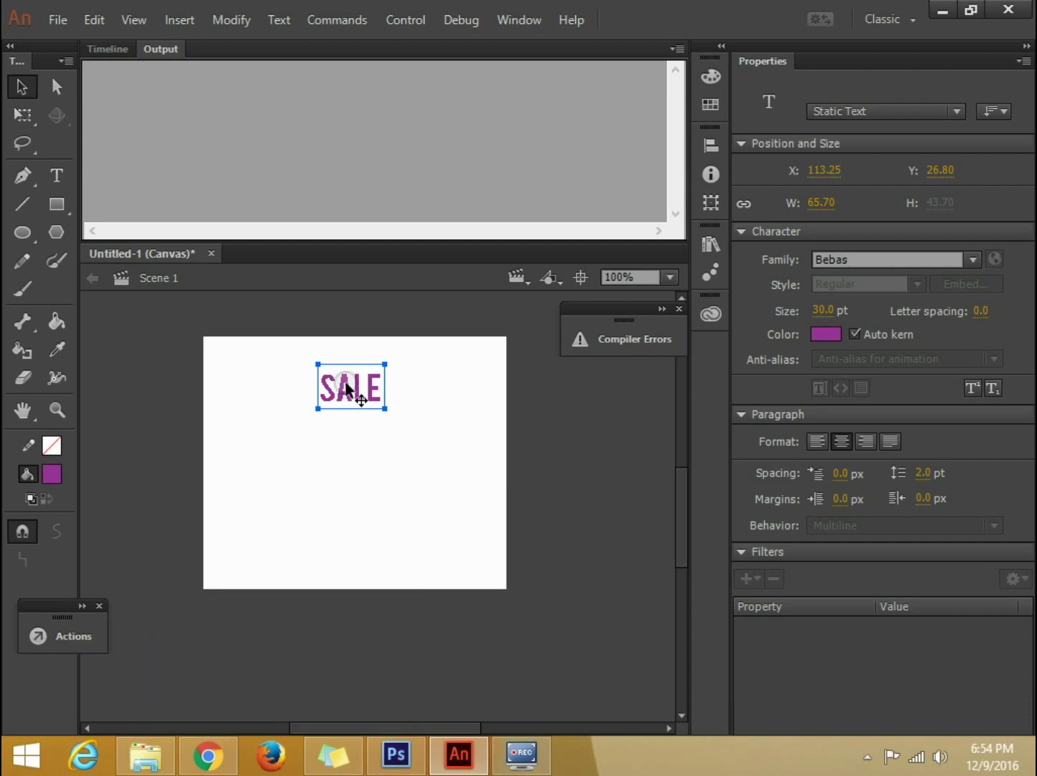
Try Ostrich Sans as SALE's font, pasting the name from the Photoshop design
click(859, 258)
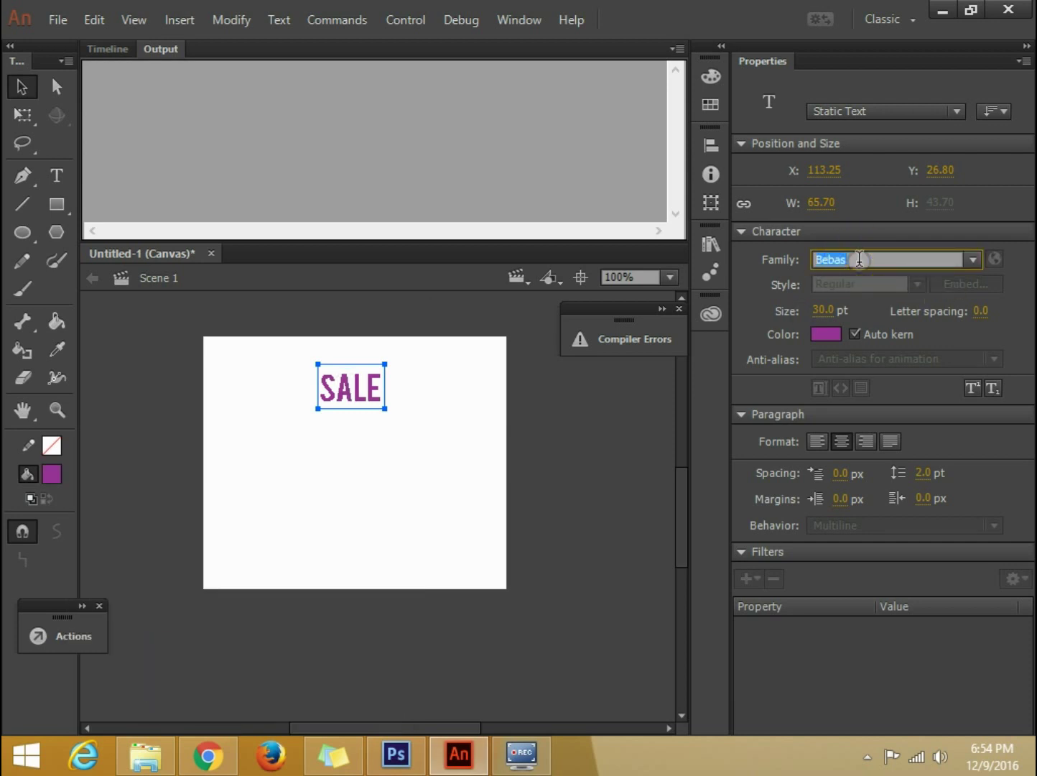
click(396, 754)
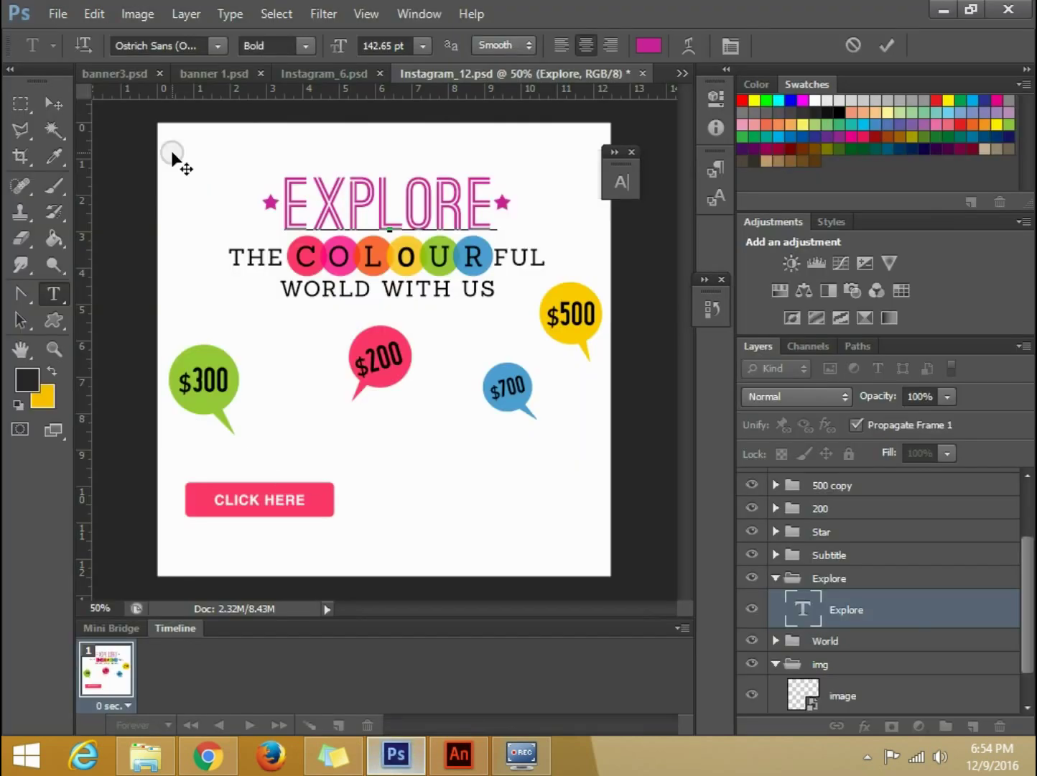
click(388, 755)
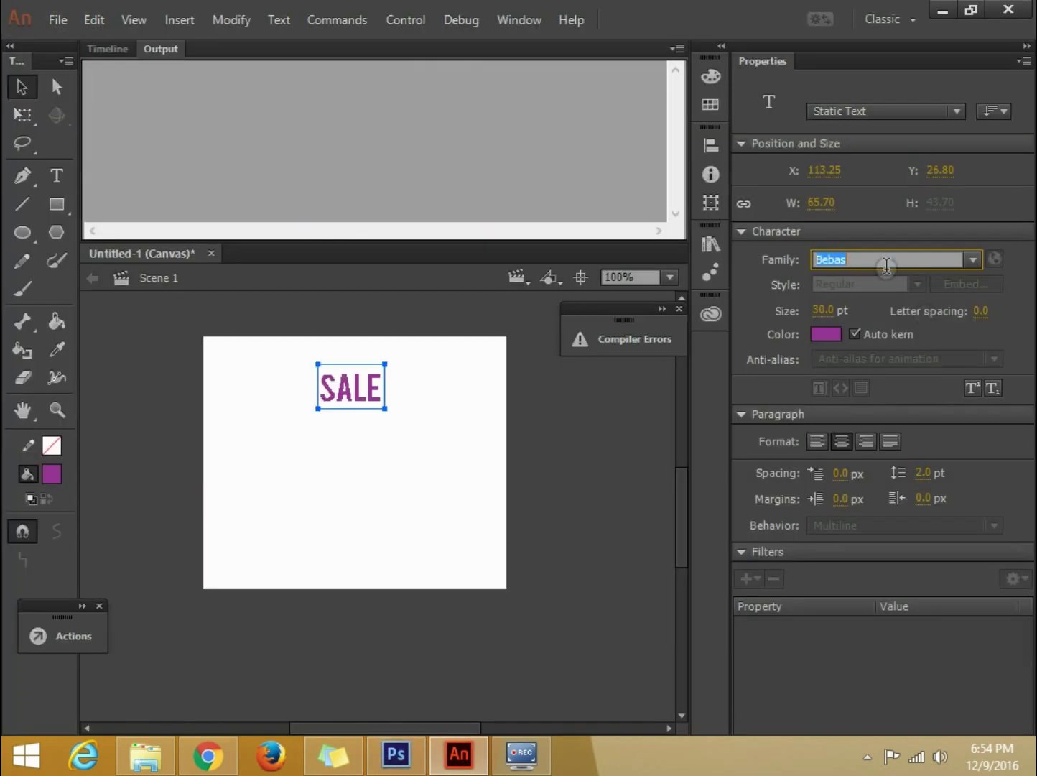
text(Ostrich Sans)
key(Return)
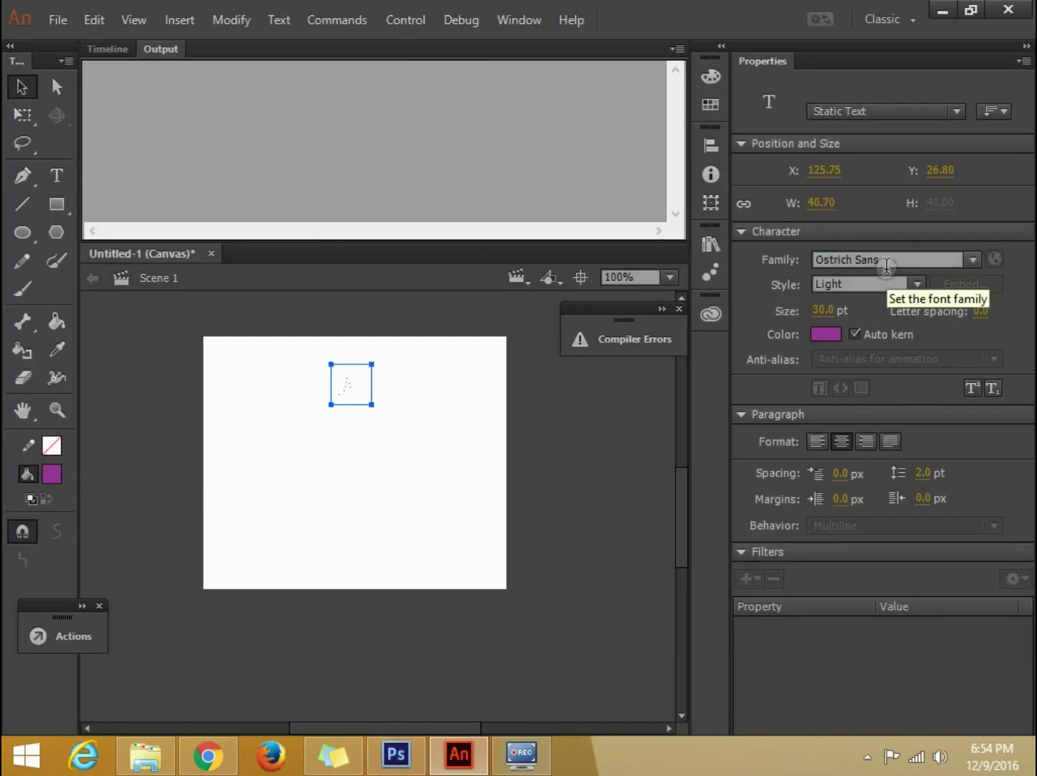
Switch SALE's font to Roboto, then to Bebas, and nudge it slightly upward
click(344, 388)
click(891, 259)
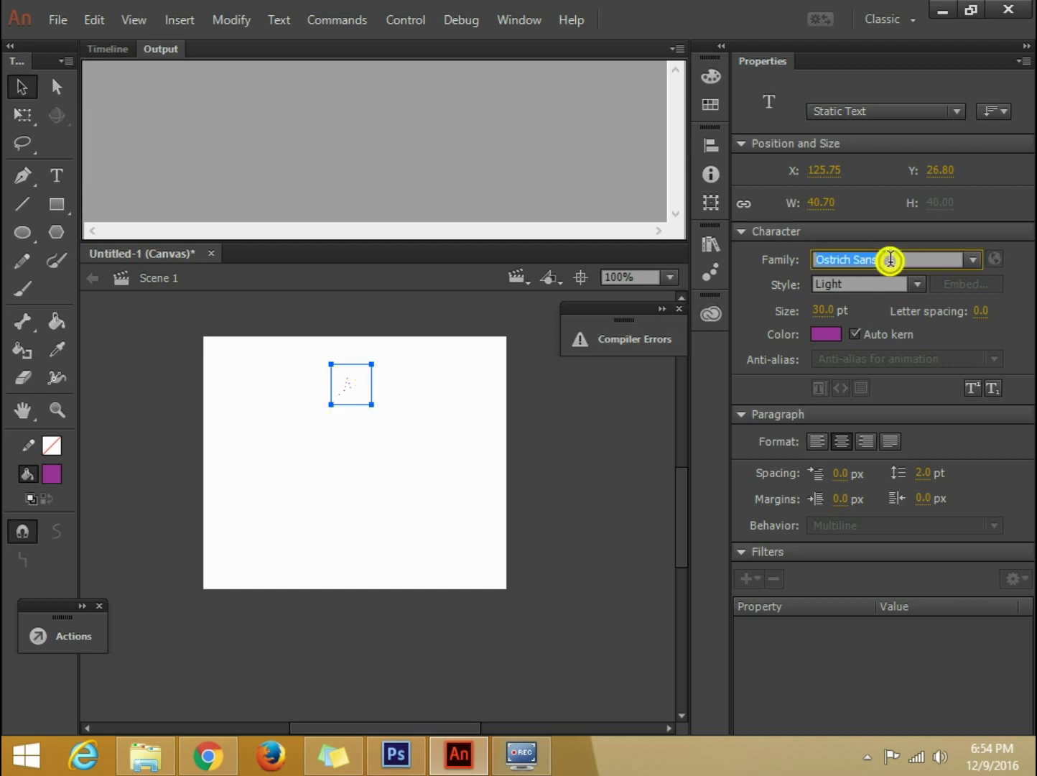
text(Roboto)
key(Return)
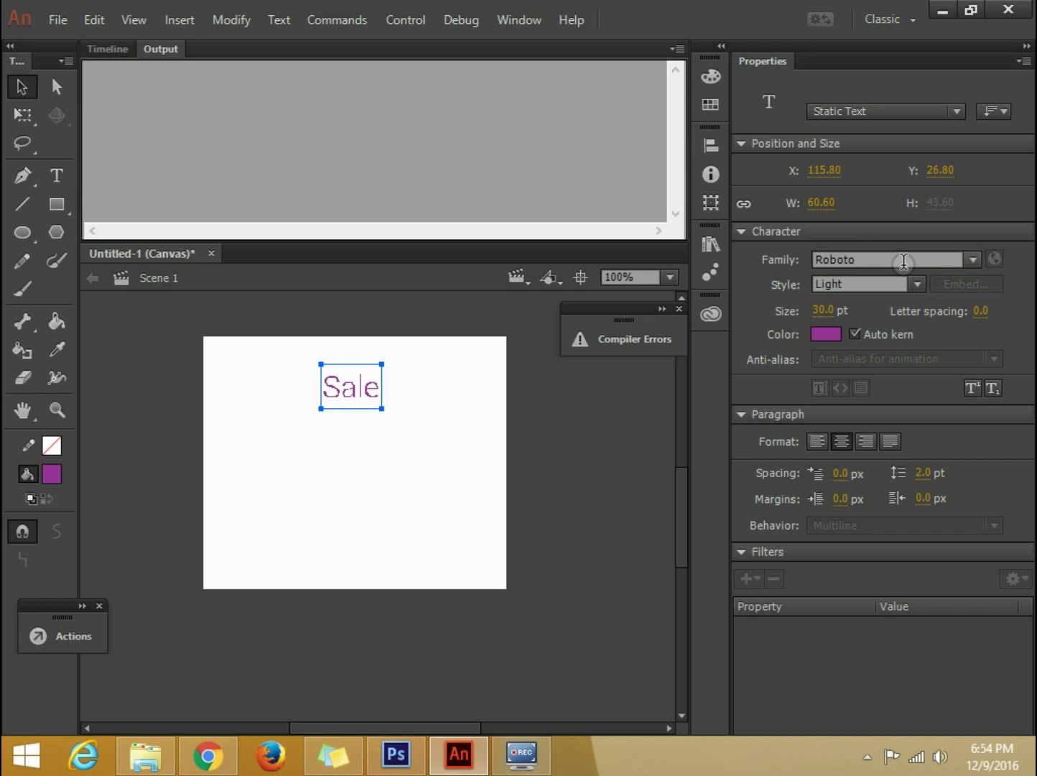
click(898, 252)
text(Bebas)
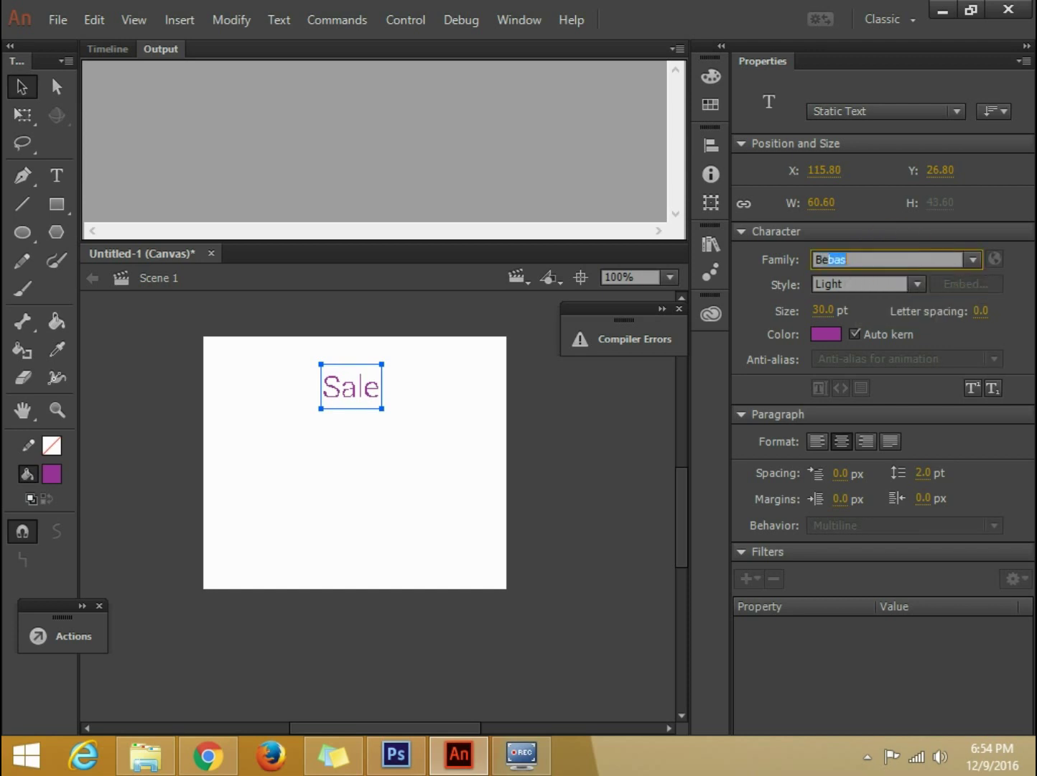
key(Return)
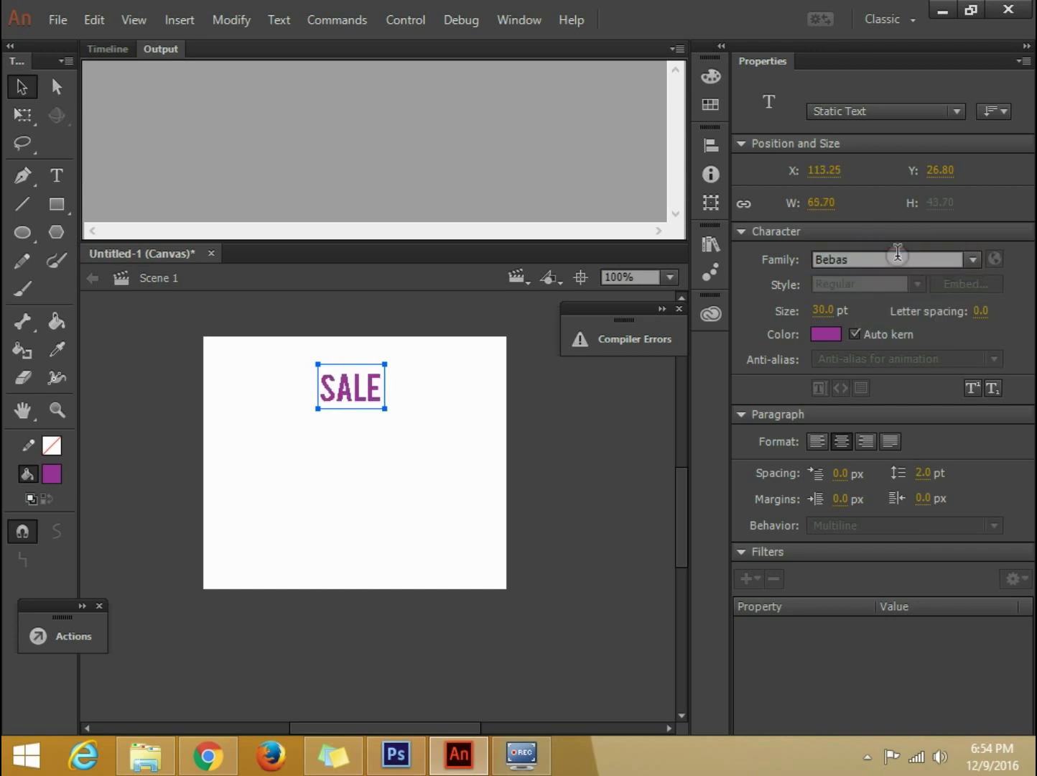
click(143, 420)
drag(343, 401, 343, 388)
Add Layer 2, draw a purple rectangle and move it below SALE
click(104, 49)
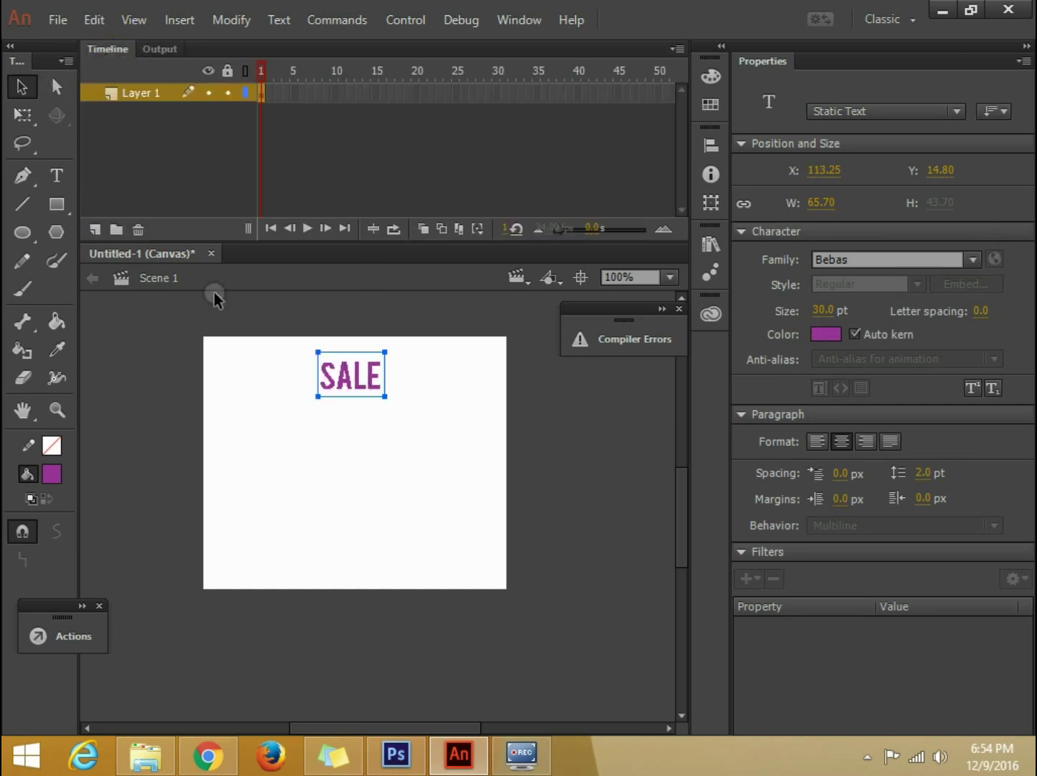
click(59, 208)
click(94, 229)
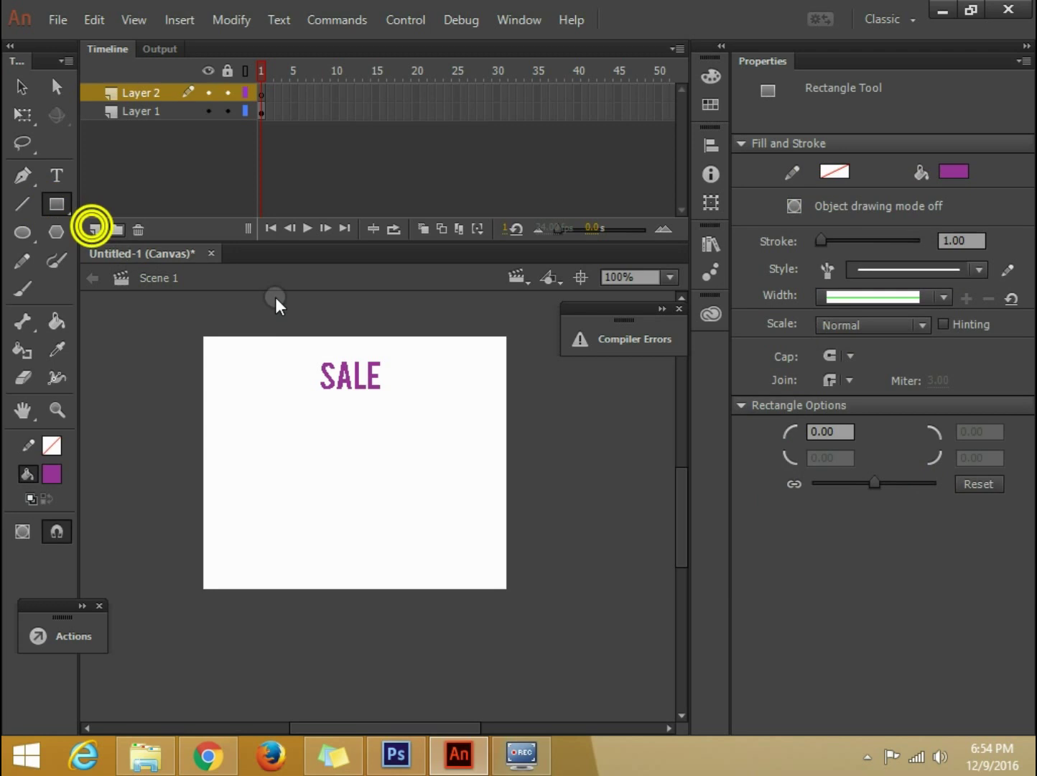
drag(197, 330, 514, 417)
click(20, 87)
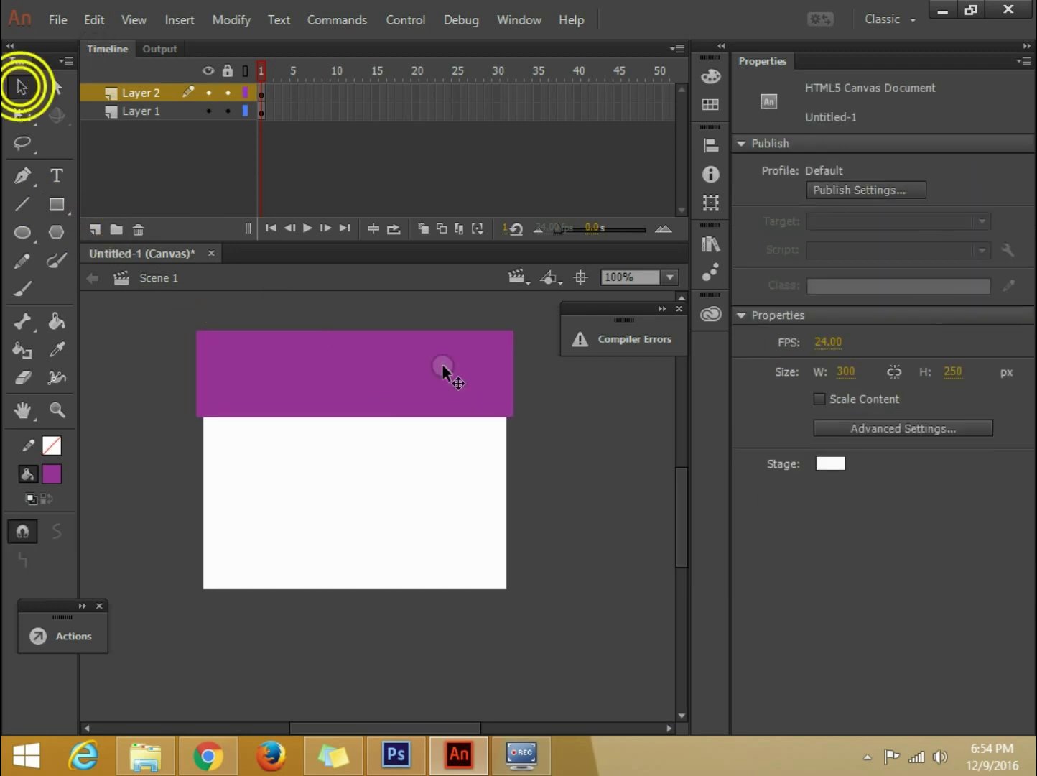
click(453, 372)
drag(452, 372, 431, 554)
Stretch the rectangle's top edge up toward SALE with Free Transform
click(23, 115)
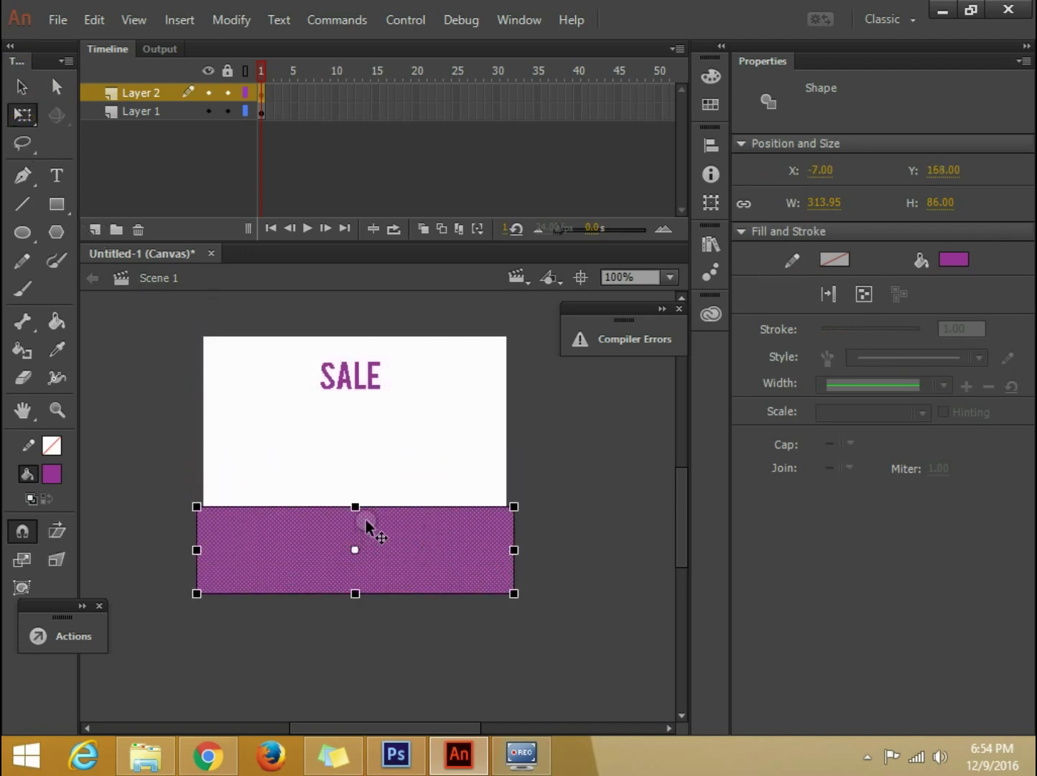
drag(355, 507, 356, 414)
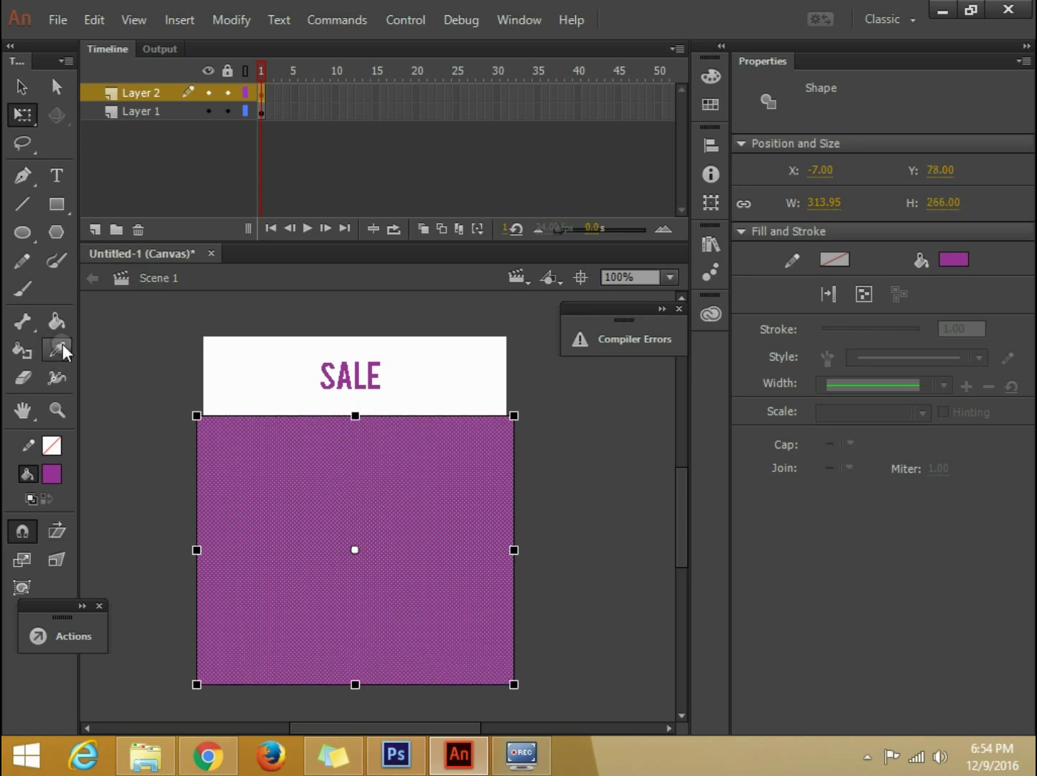
click(143, 377)
click(118, 407)
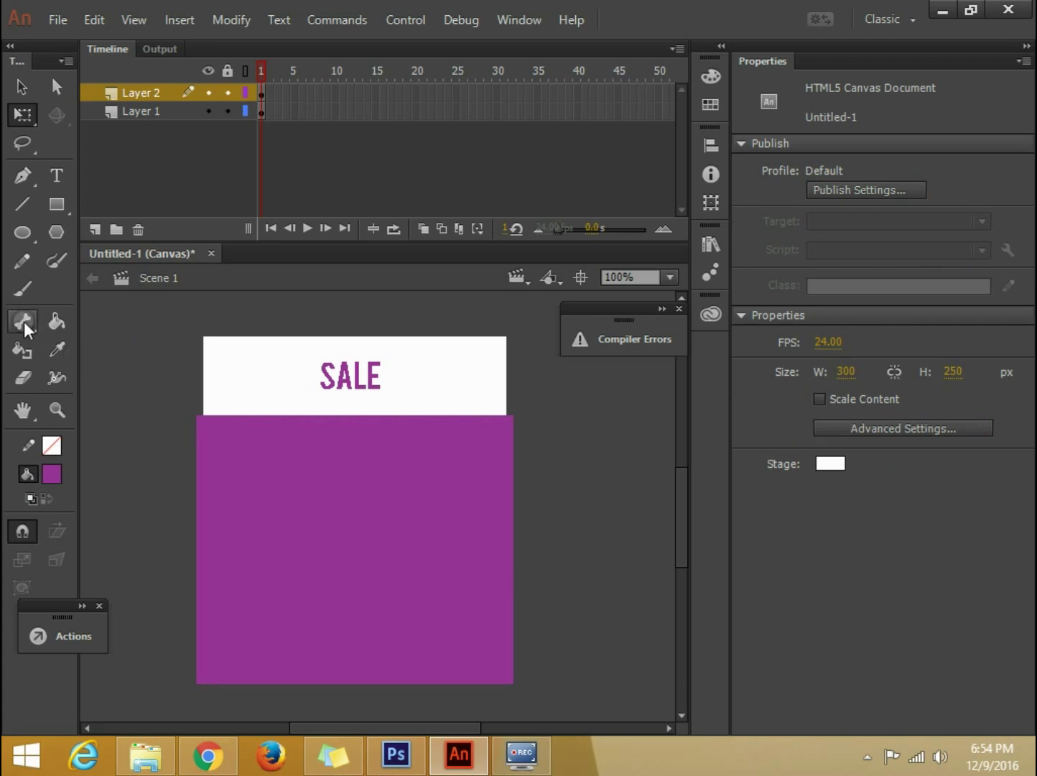
Add Layer 3 and type 50% on the purple rectangle
click(89, 231)
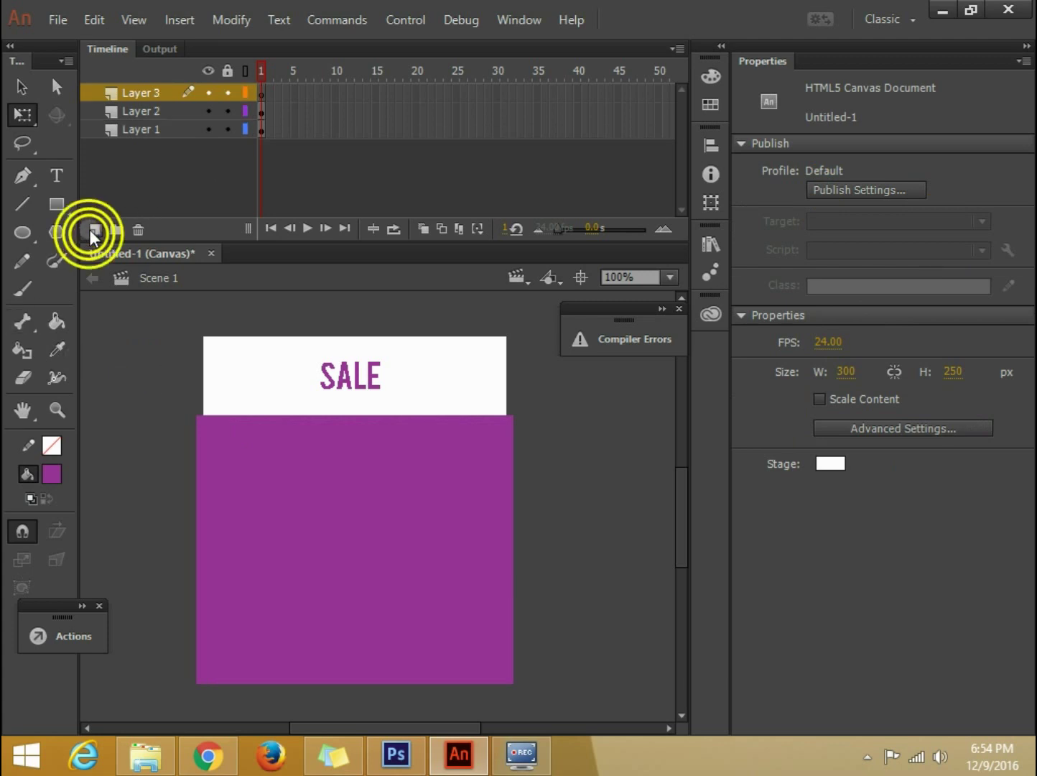
click(56, 175)
click(316, 494)
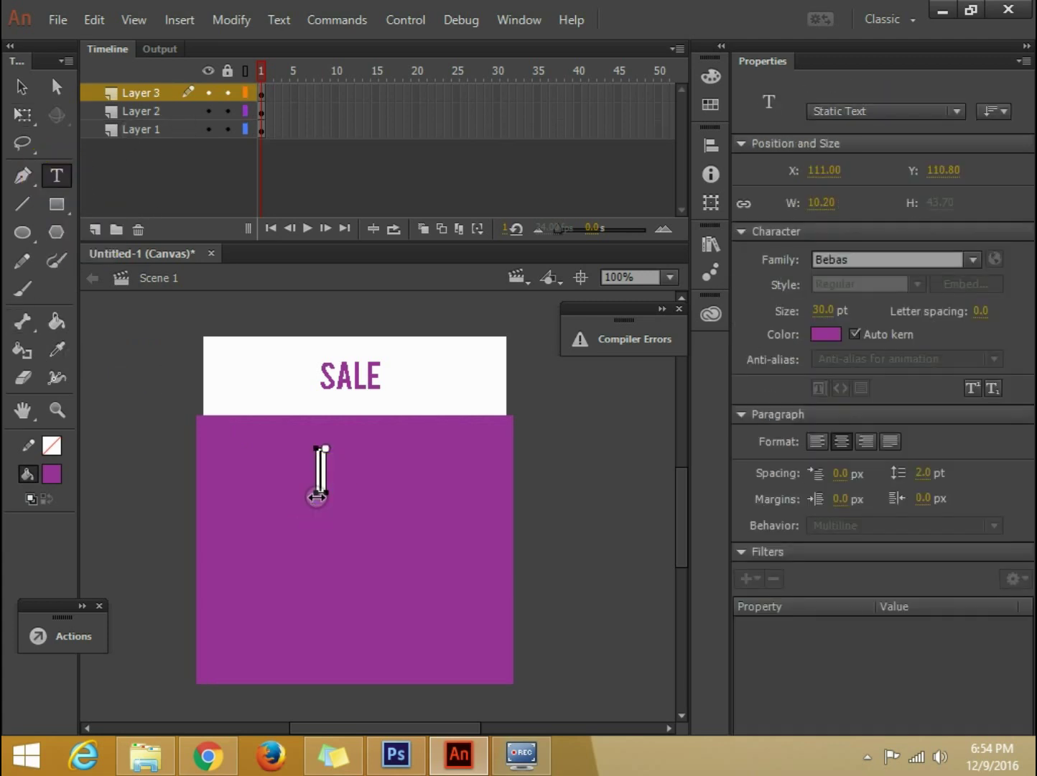
text(50%)
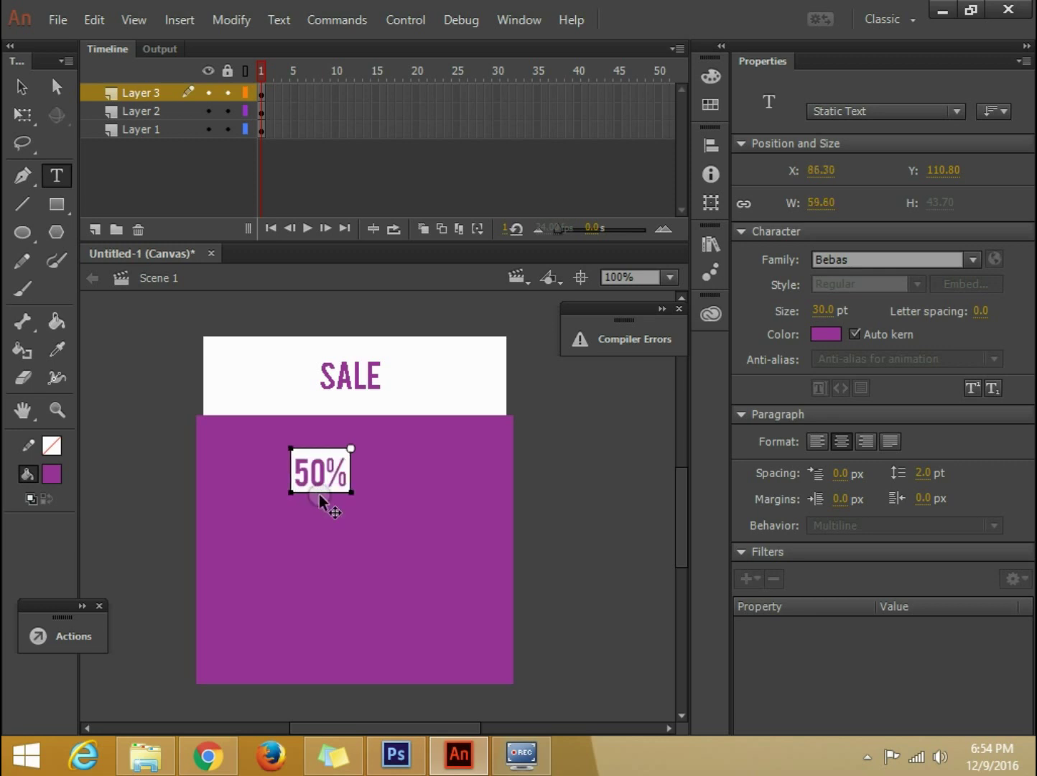
click(56, 87)
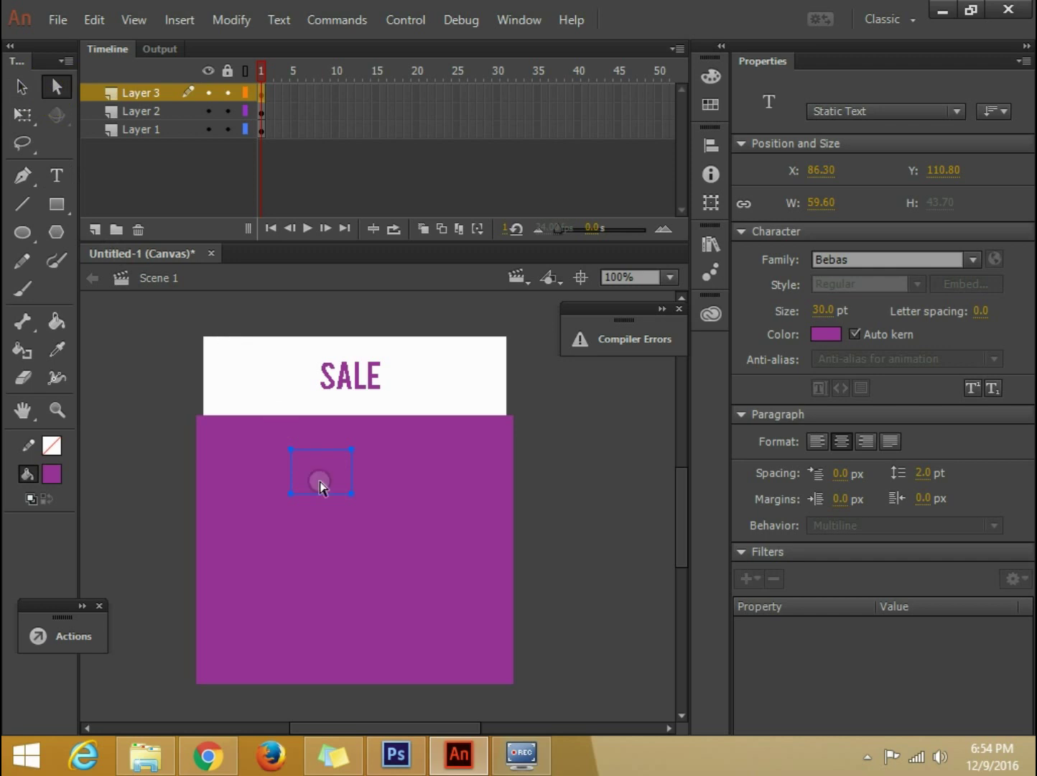
drag(320, 484, 339, 475)
Make 50% white at 100 pt and move it up under SALE
click(52, 475)
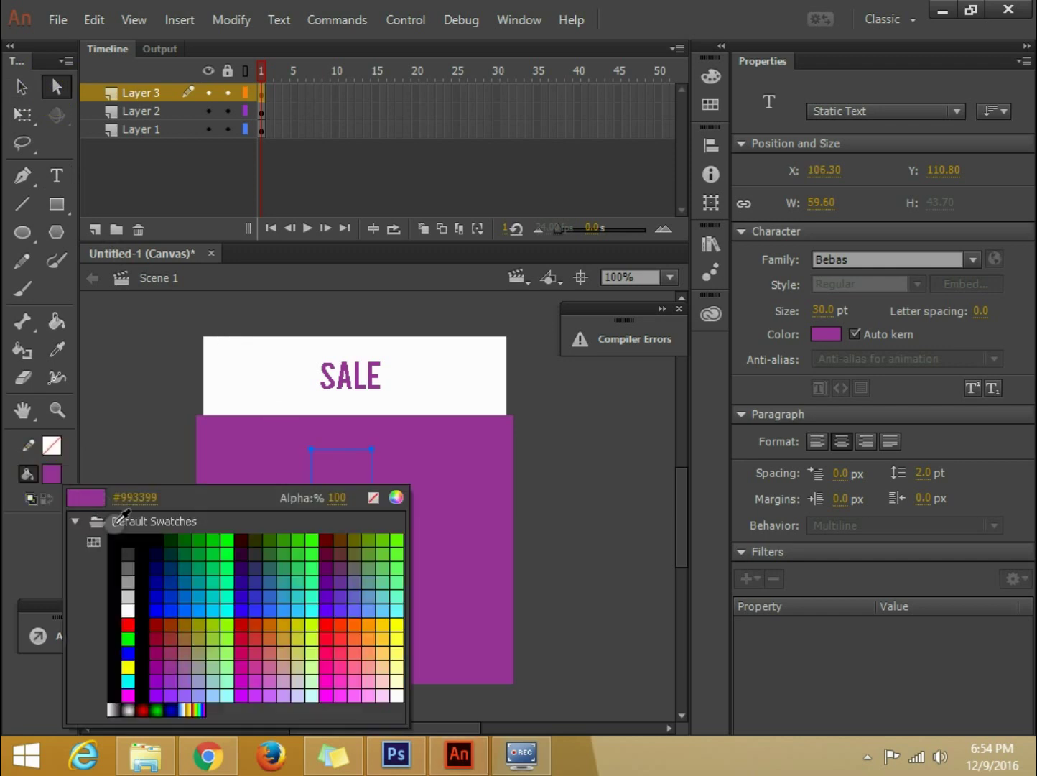
click(133, 608)
drag(341, 478, 355, 464)
click(598, 500)
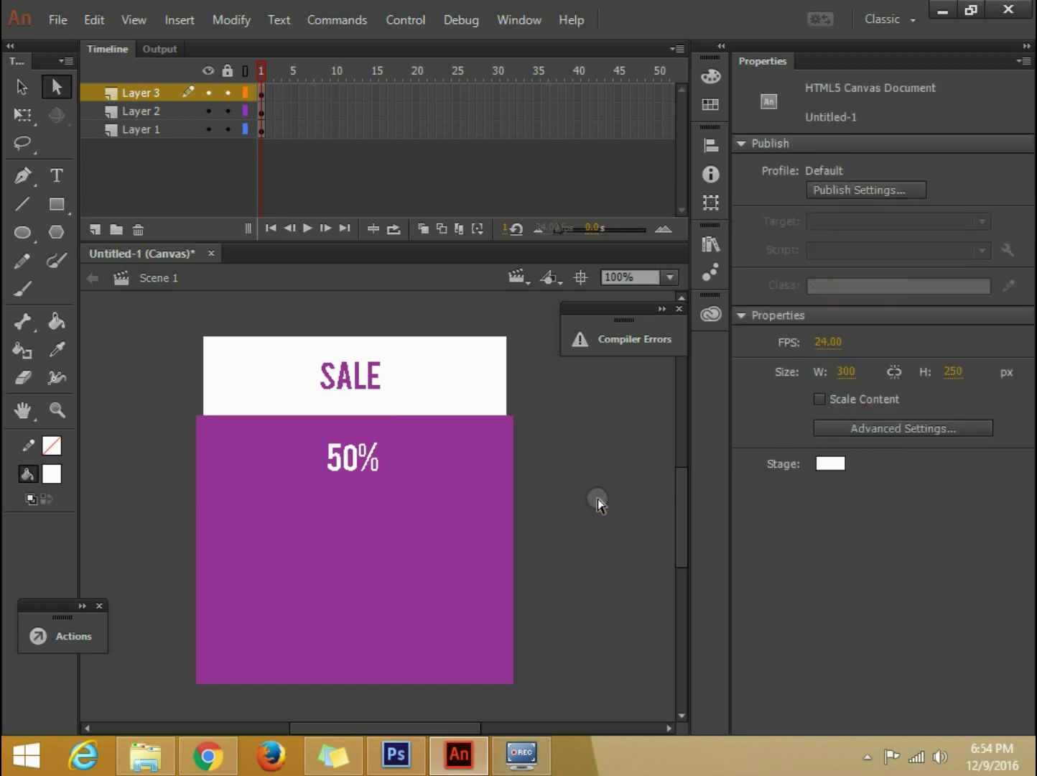
click(351, 457)
click(824, 310)
text(1)
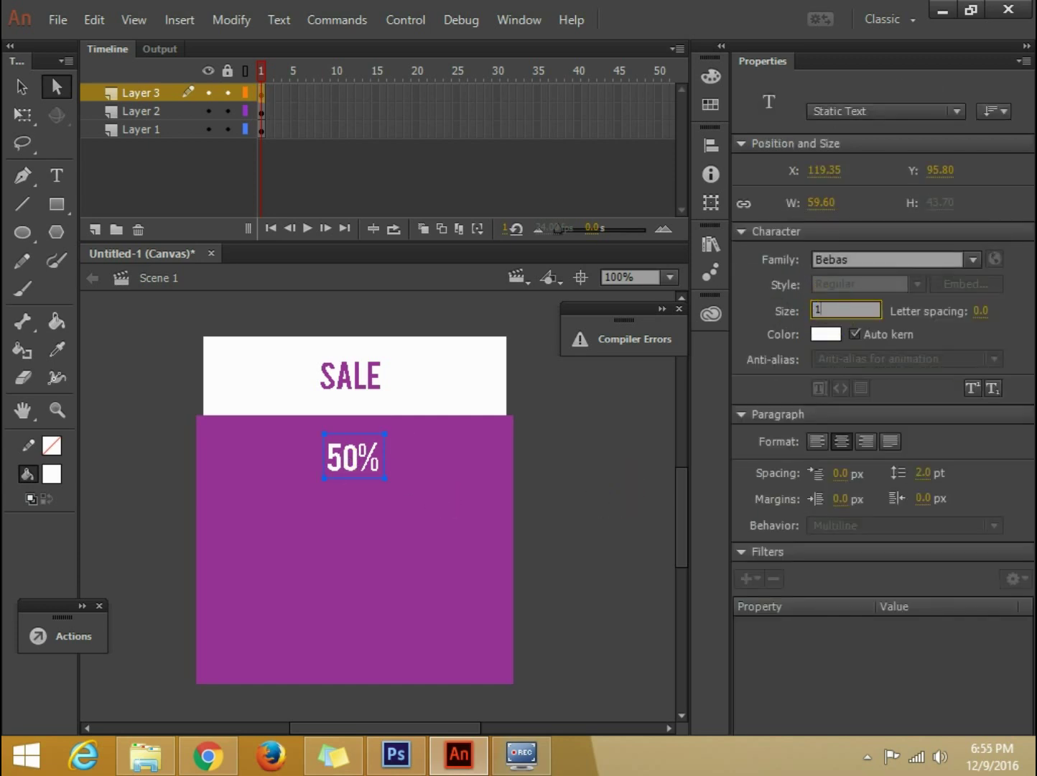
text(00)
key(Return)
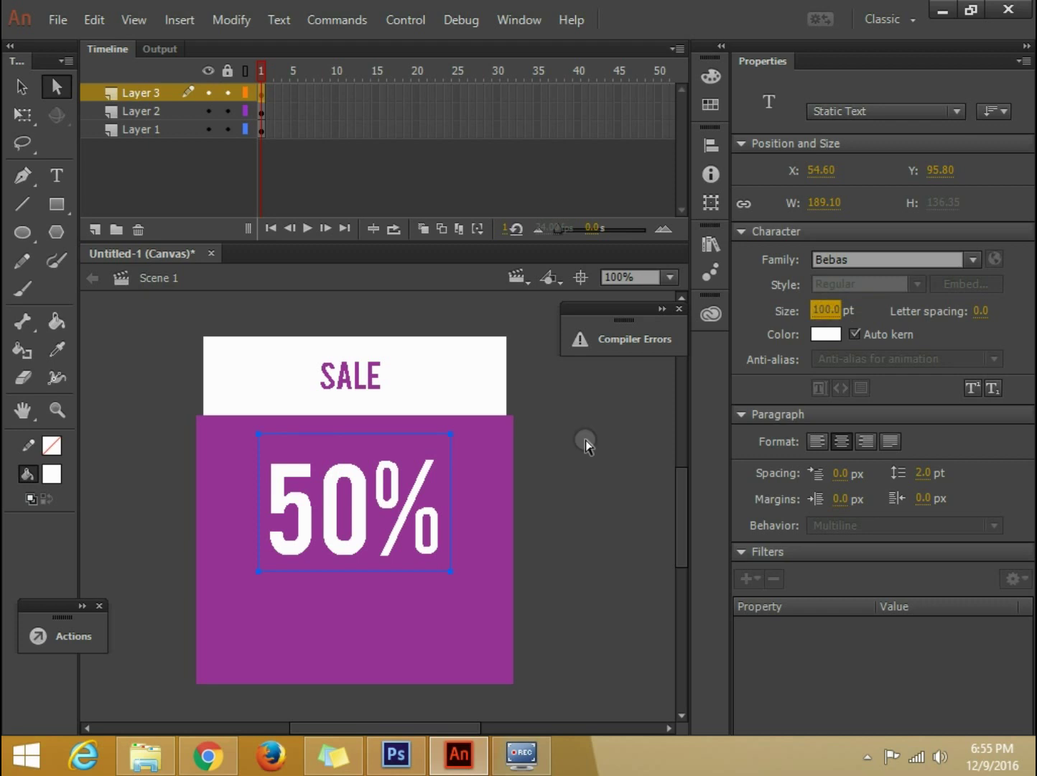
drag(354, 496, 368, 468)
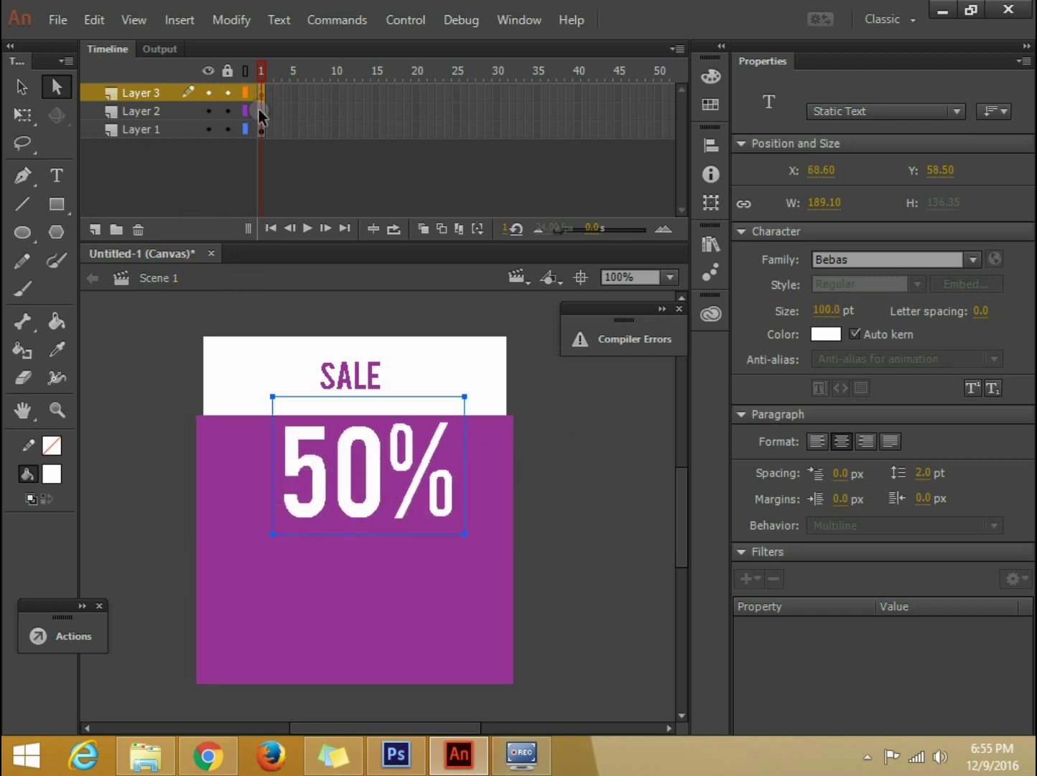
Move Layer 2 with the purple rectangle to the bottom of the layer stack
click(245, 134)
click(247, 132)
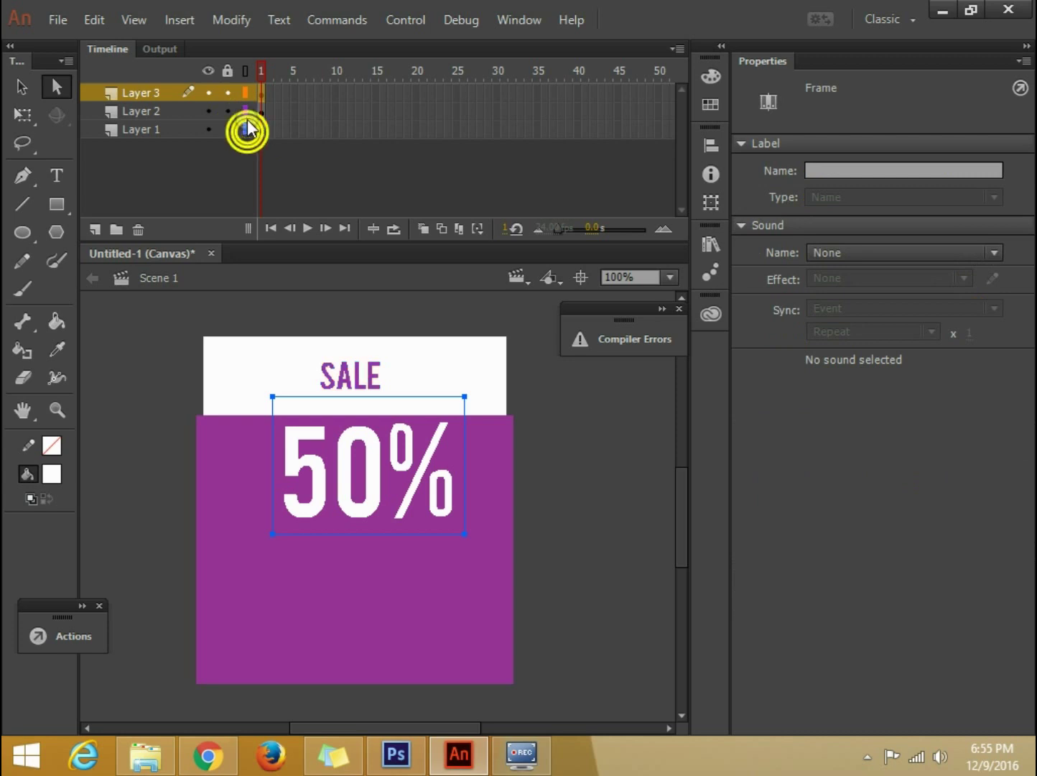
click(239, 605)
click(204, 460)
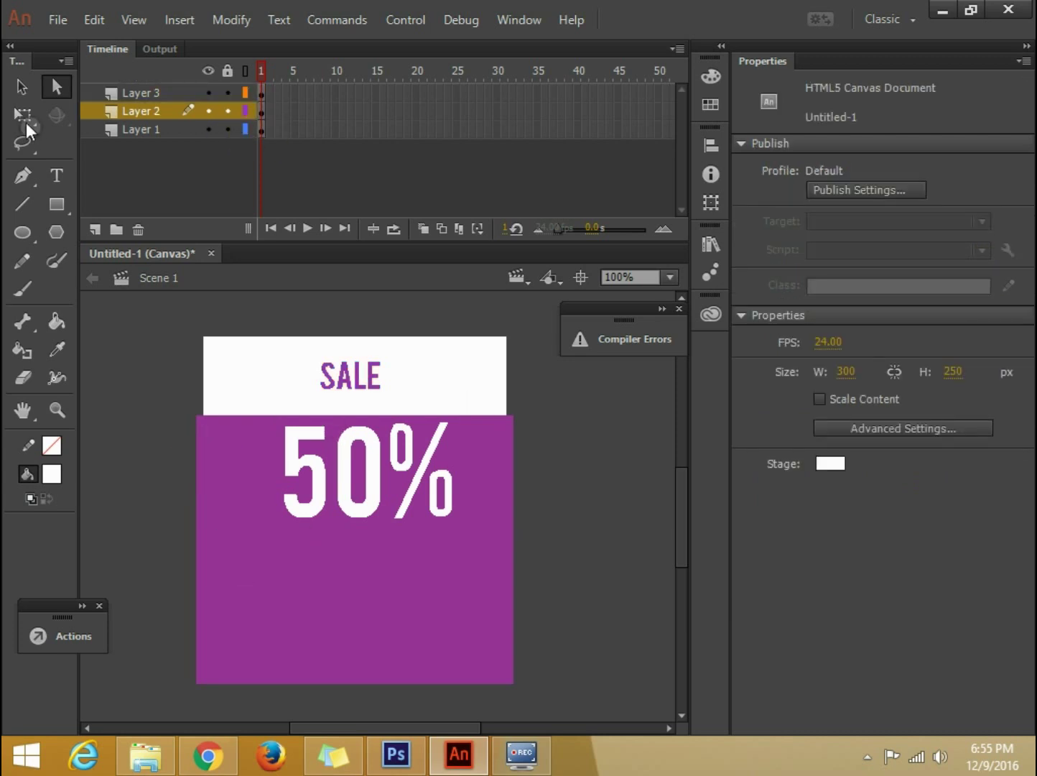
click(21, 86)
click(202, 518)
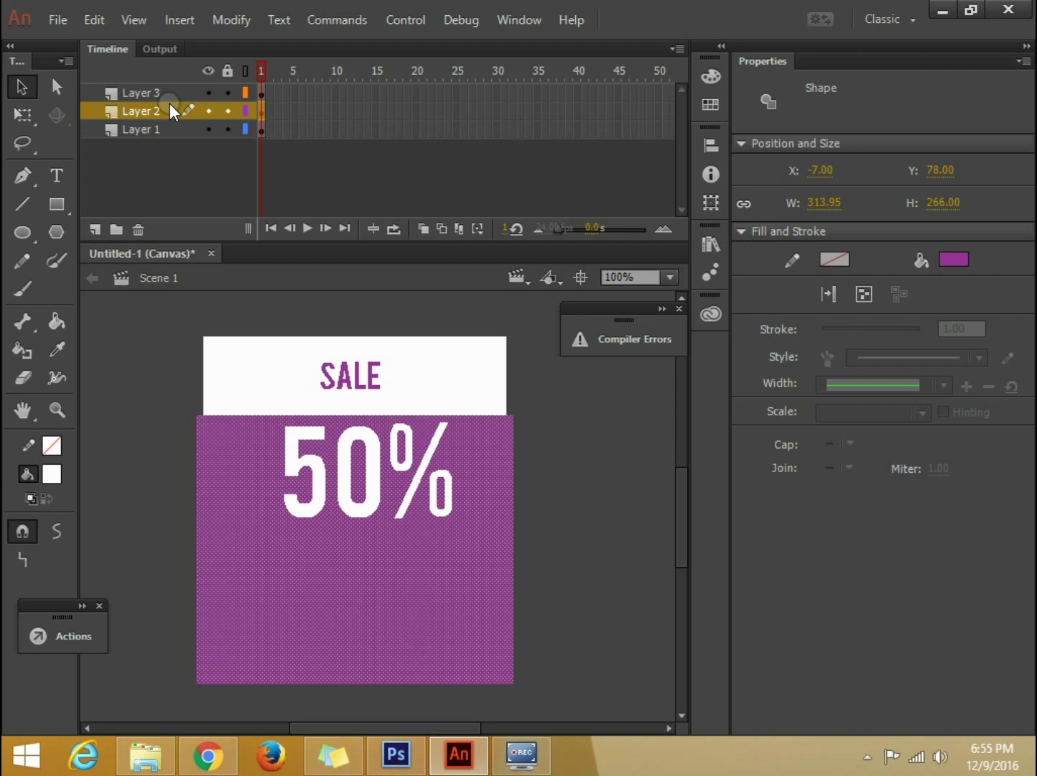
drag(169, 110, 178, 152)
Lock, hide and reshow Layer 2, set it to outline view, then unlock it
click(228, 129)
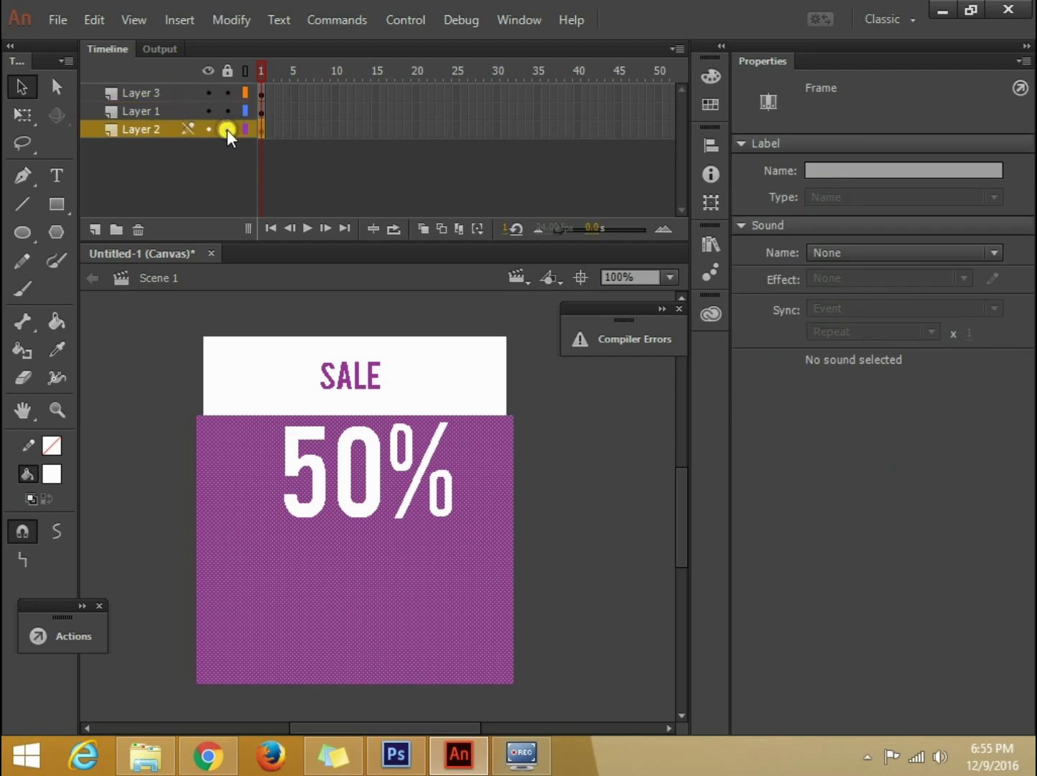
click(215, 130)
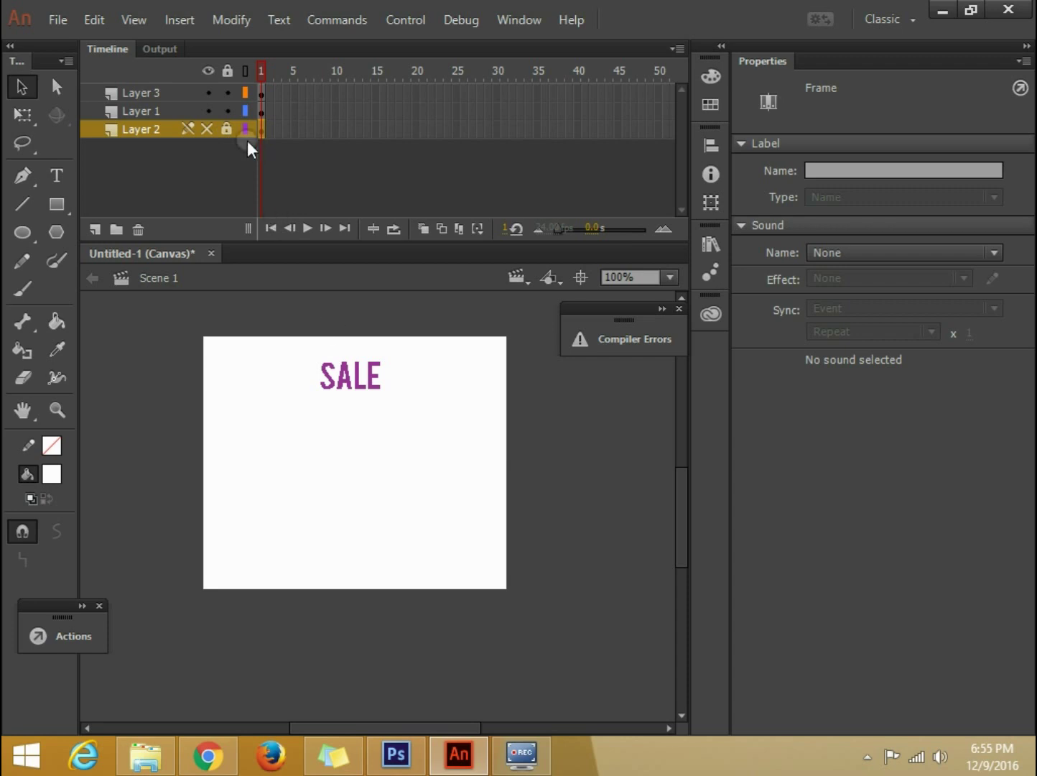
click(206, 129)
click(249, 128)
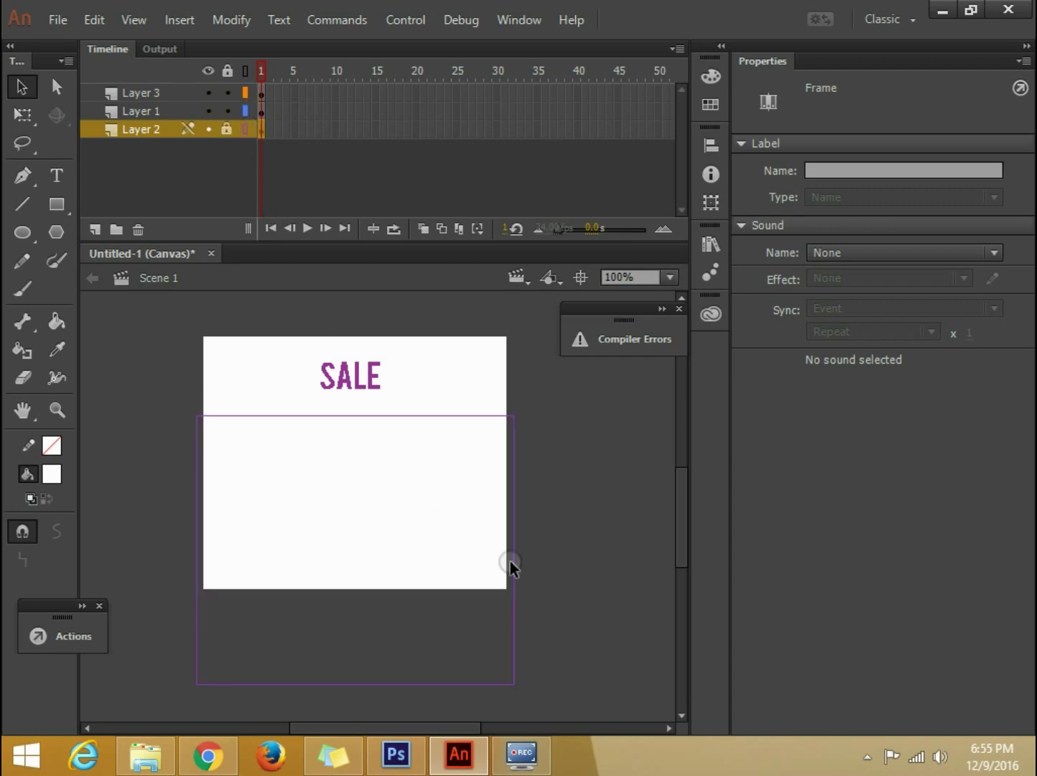
drag(686, 550, 685, 570)
drag(594, 627, 106, 516)
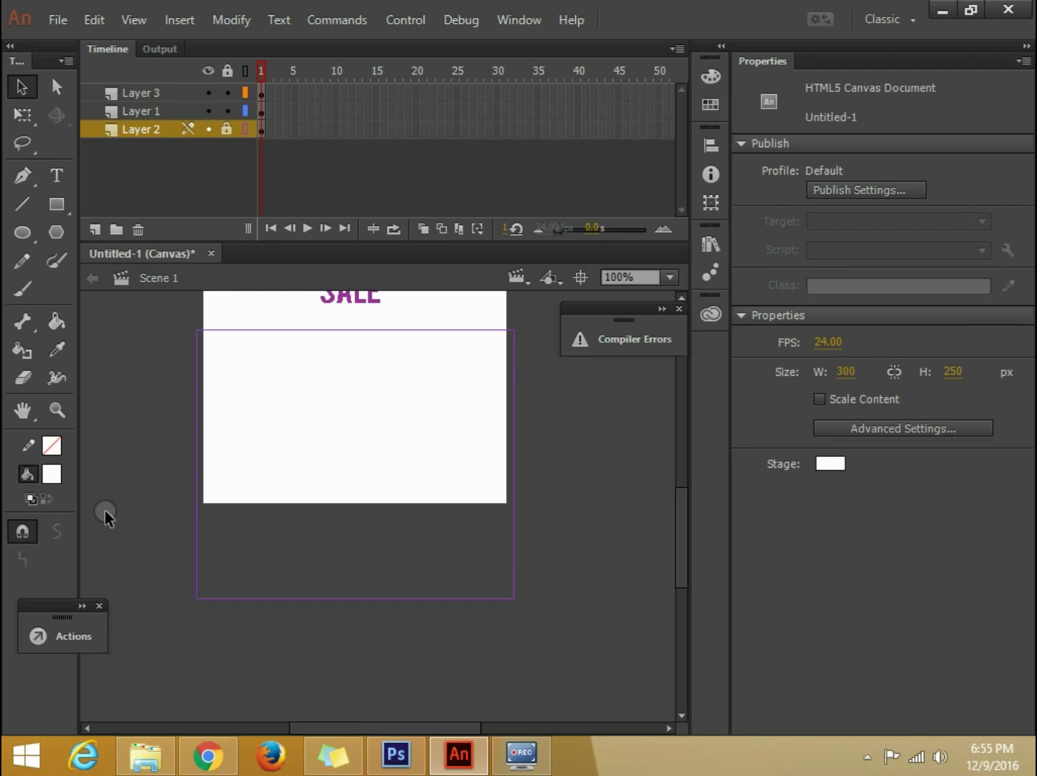
click(226, 129)
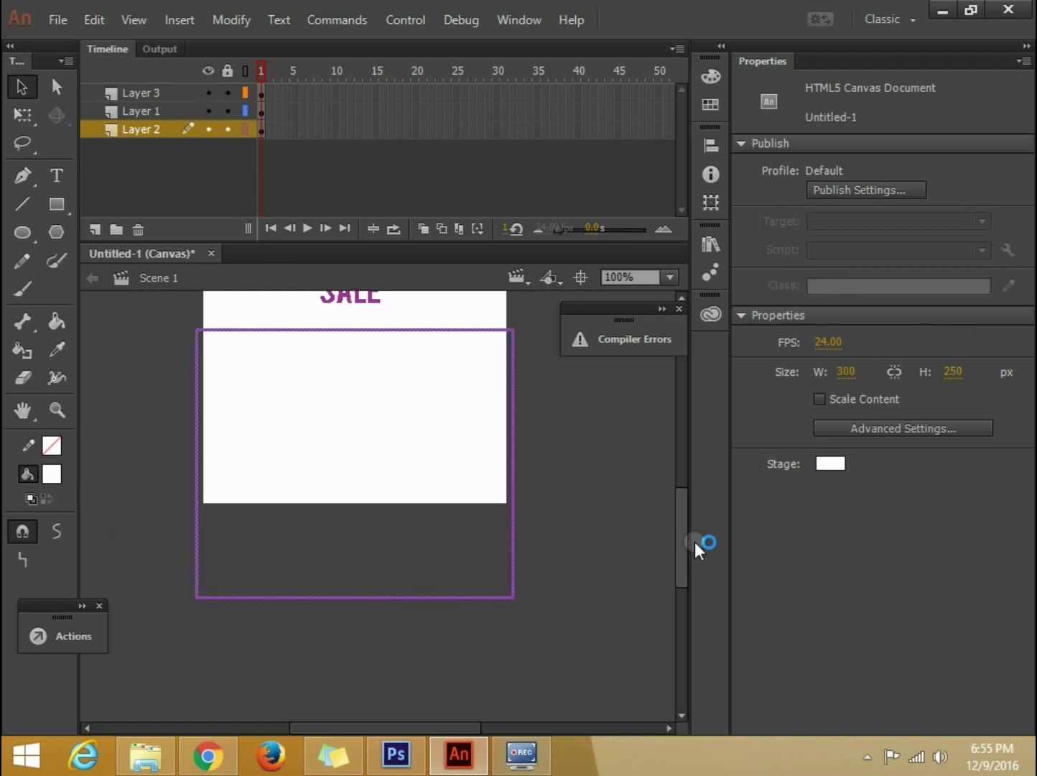
Turn off Layer 2's outline view and deselect the rectangle
drag(685, 539, 679, 510)
click(244, 130)
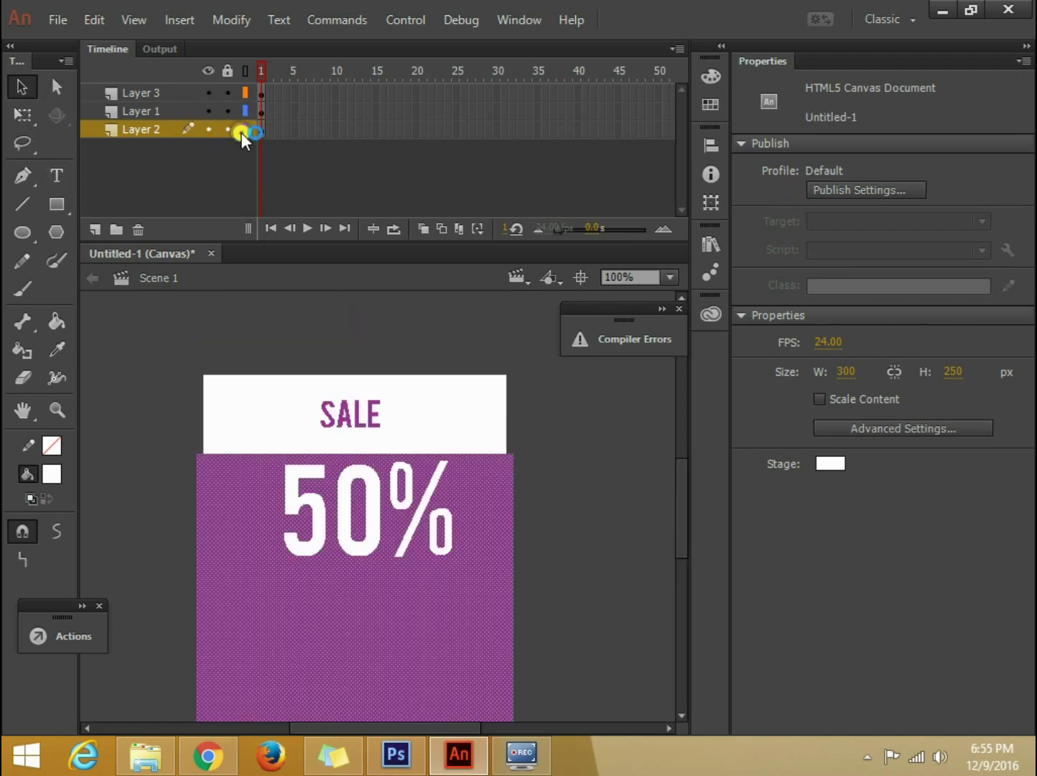
click(586, 507)
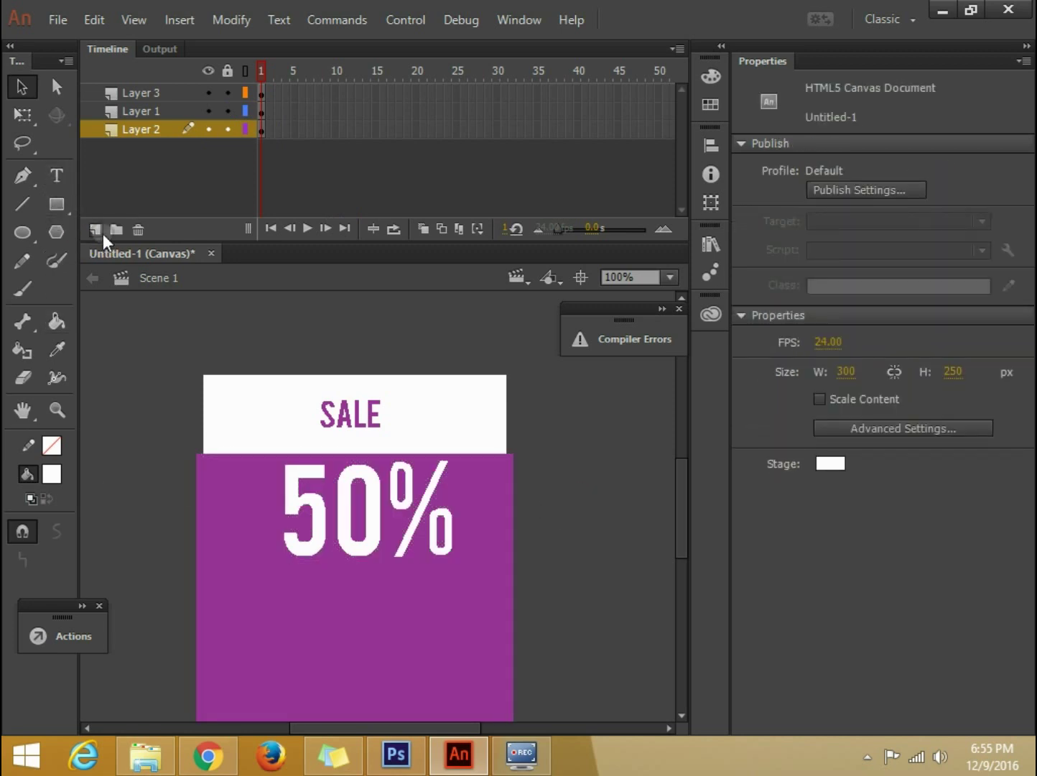
Add LIMITED OFFER text at 32 pt and place it just below 50%
click(57, 177)
click(300, 599)
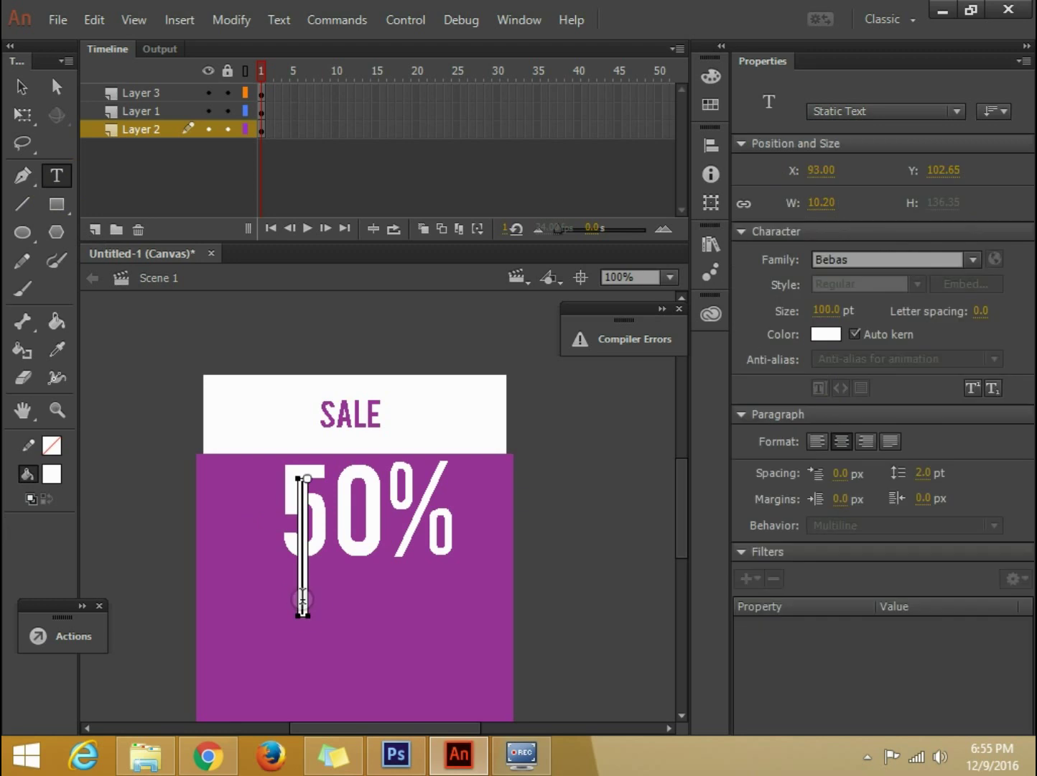
text(UIMITED OFF)
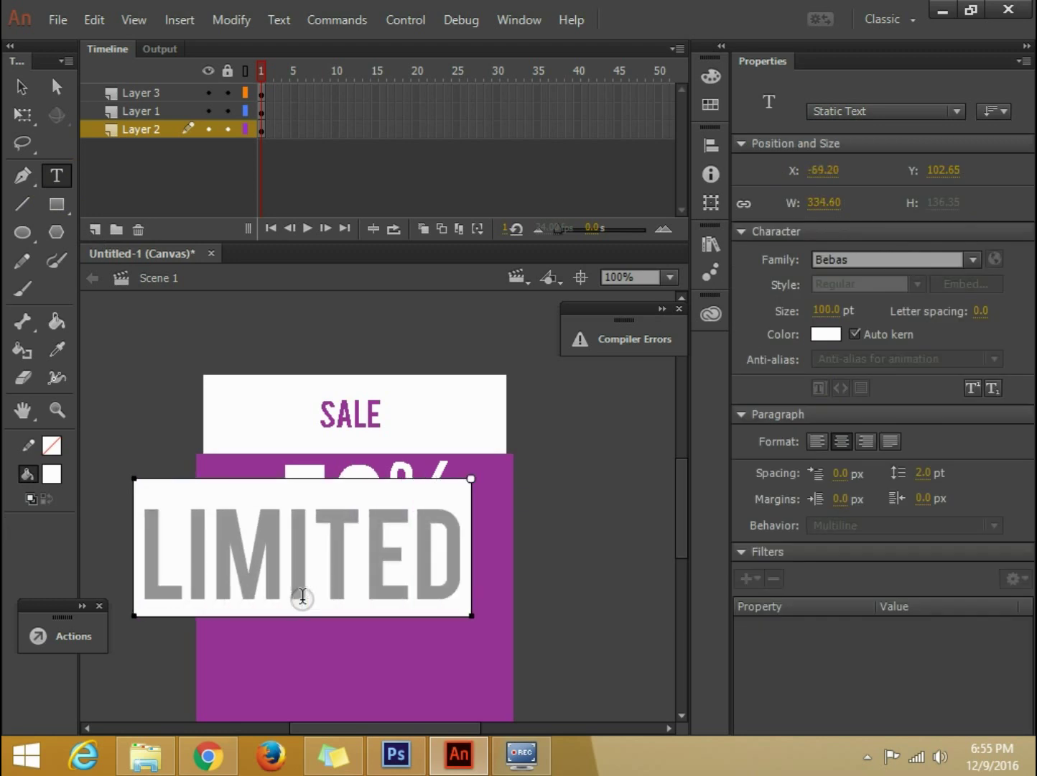
text(ER)
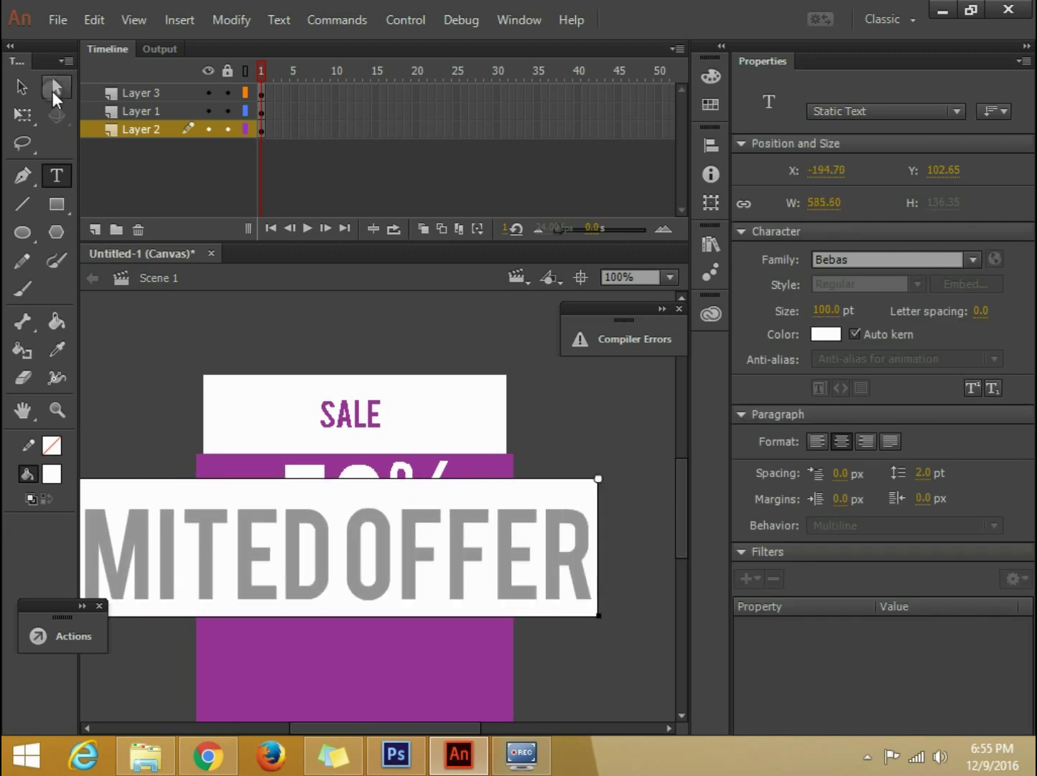
click(21, 87)
click(834, 317)
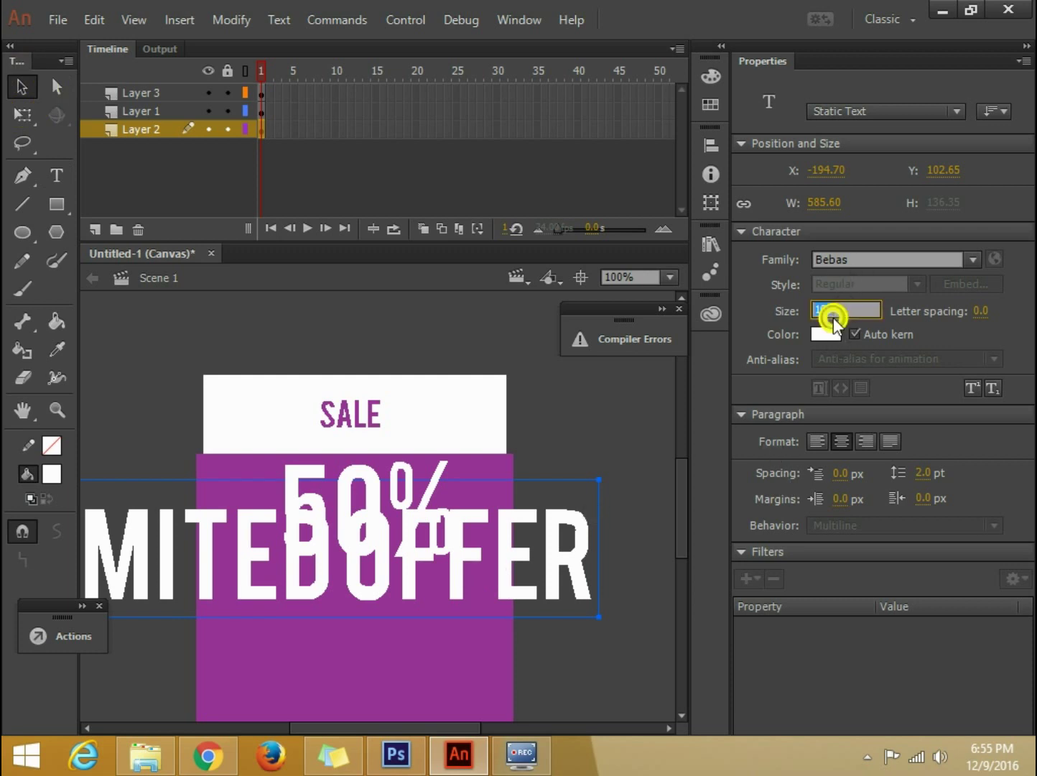
text(32)
key(Return)
drag(229, 511, 297, 582)
key(Down)
key(Down)
key(Down)
key(Down)
key(Down)
key(Down)
key(Down)
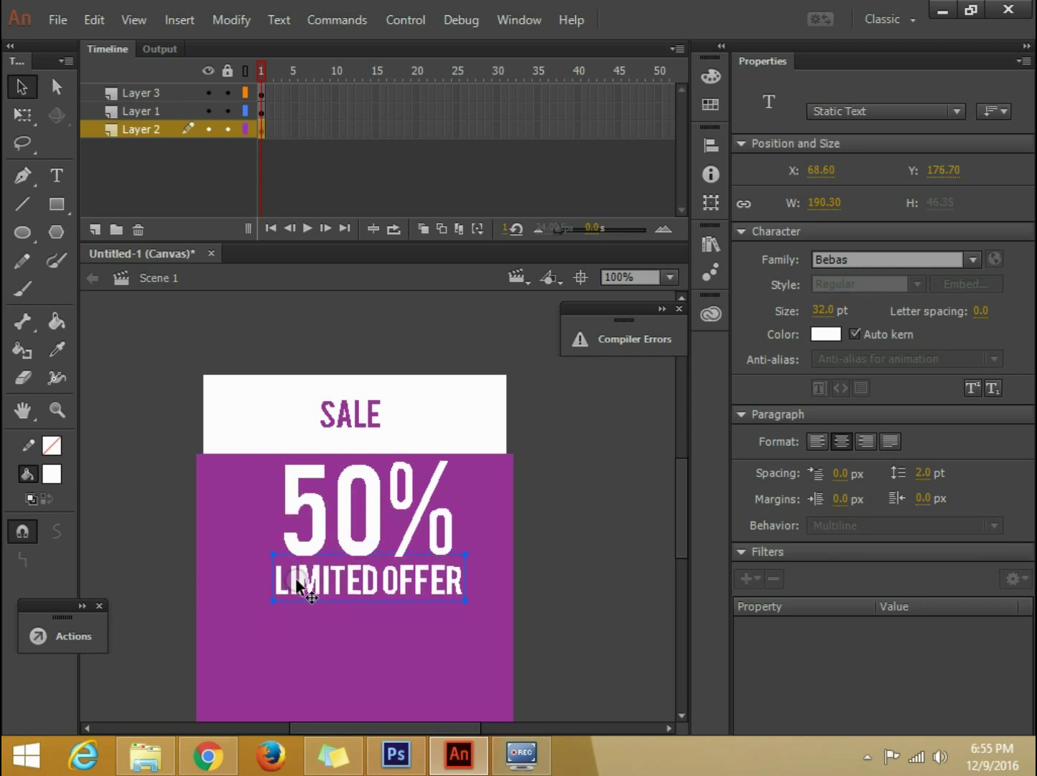
Enlarge SALE to 50 pt and move it up within the white strip
click(360, 424)
click(822, 311)
text(5)
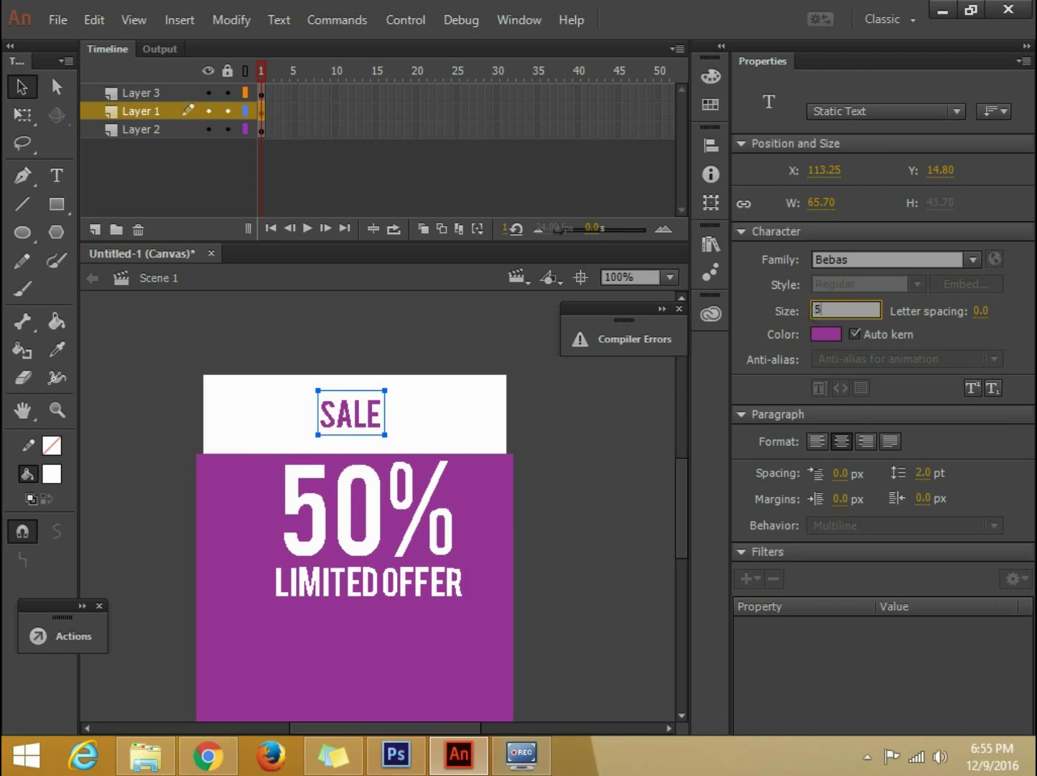
text(0)
key(Return)
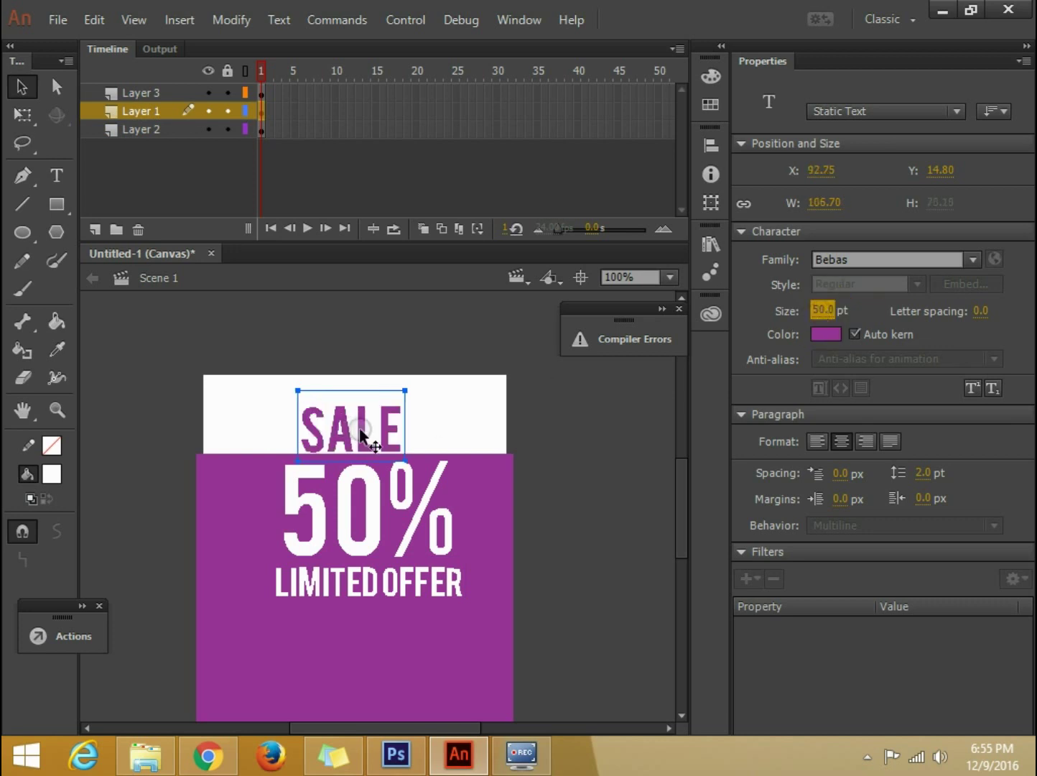
drag(364, 428, 393, 422)
click(575, 435)
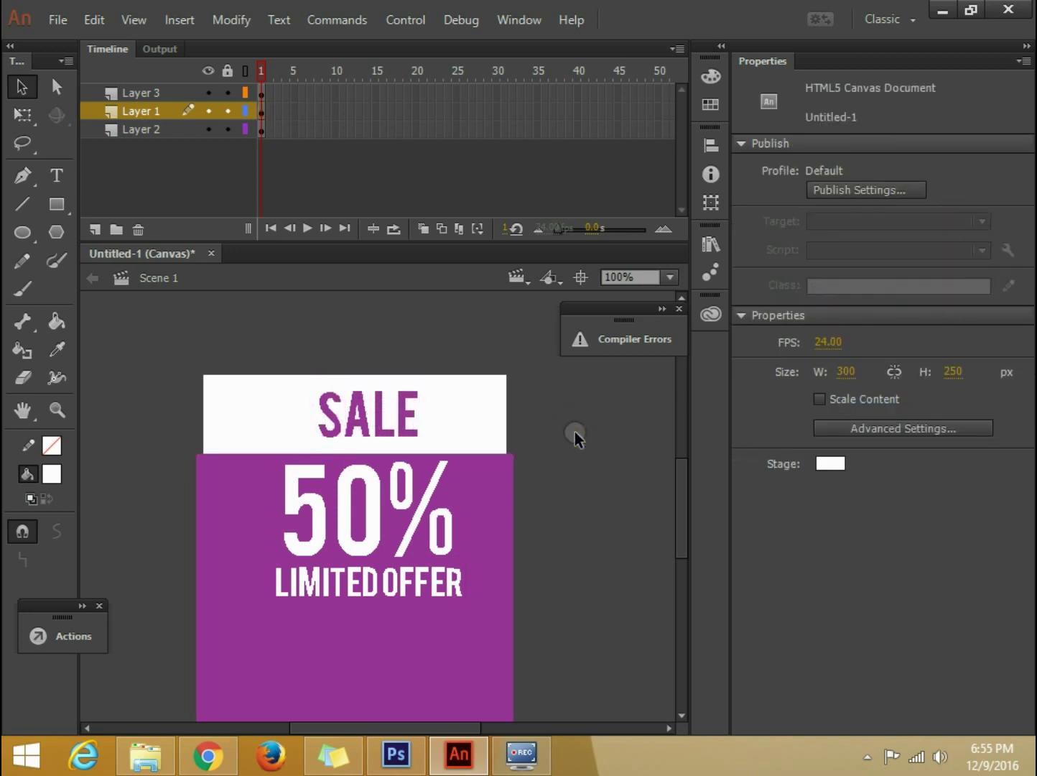
Preview the banner in Internet Explorer with Ctrl+Enter, close it, and nudge SALE left
key(ctrl+Return)
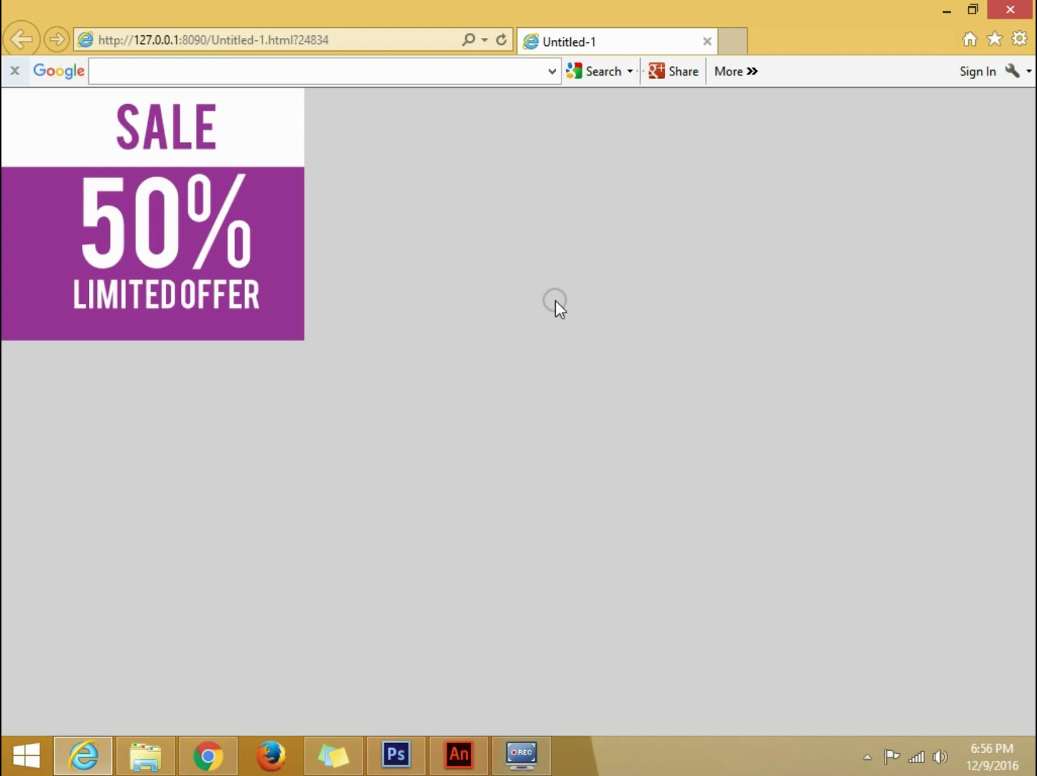
click(1010, 9)
click(356, 407)
key(Left)
key(Left)
key(Left)
key(Left)
key(Left)
key(Left)
key(Left)
key(Left)
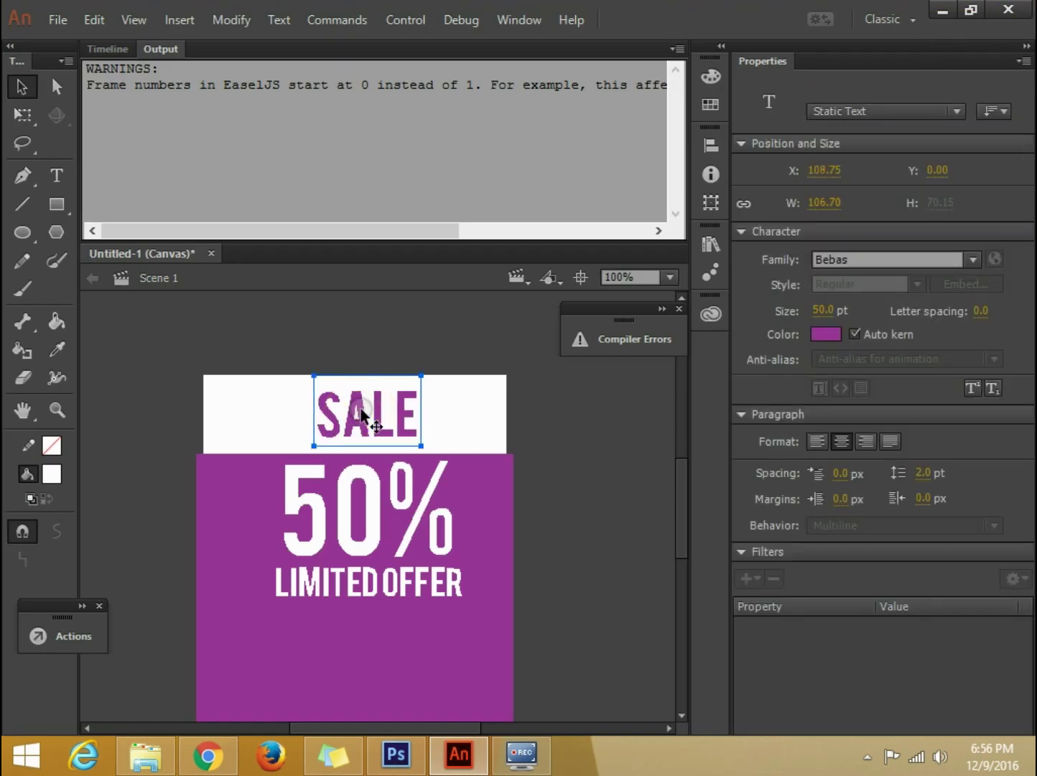
Convert the SALE text into a Movie Clip symbol with F8
click(158, 377)
click(110, 47)
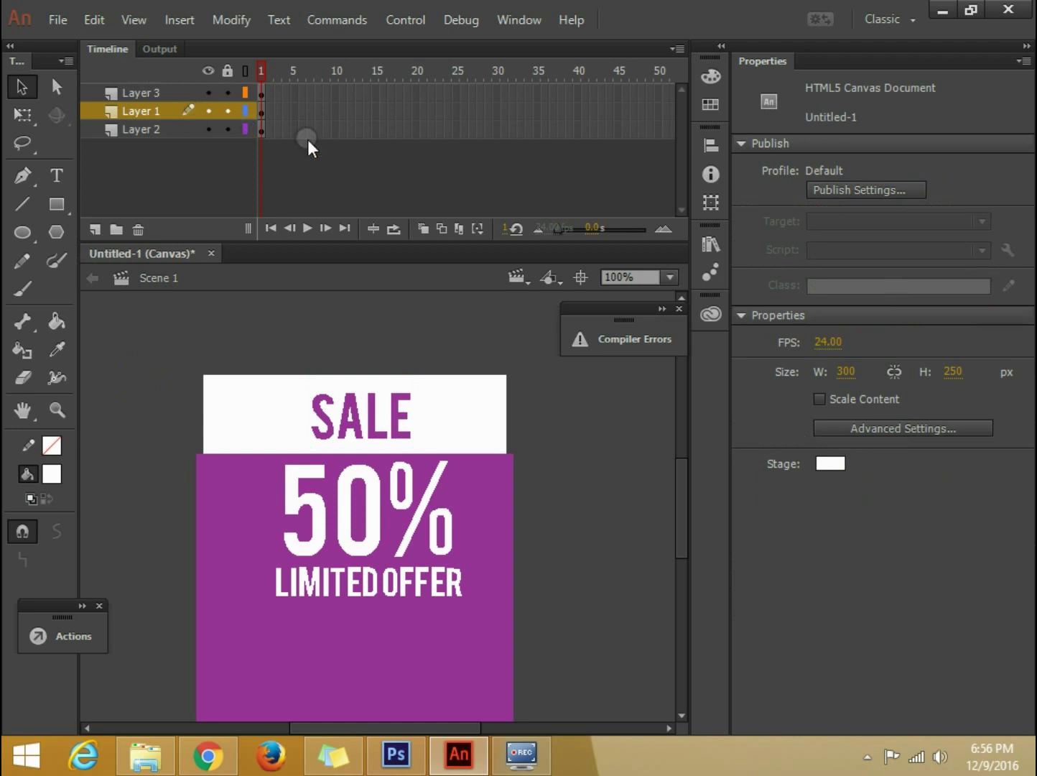
click(370, 423)
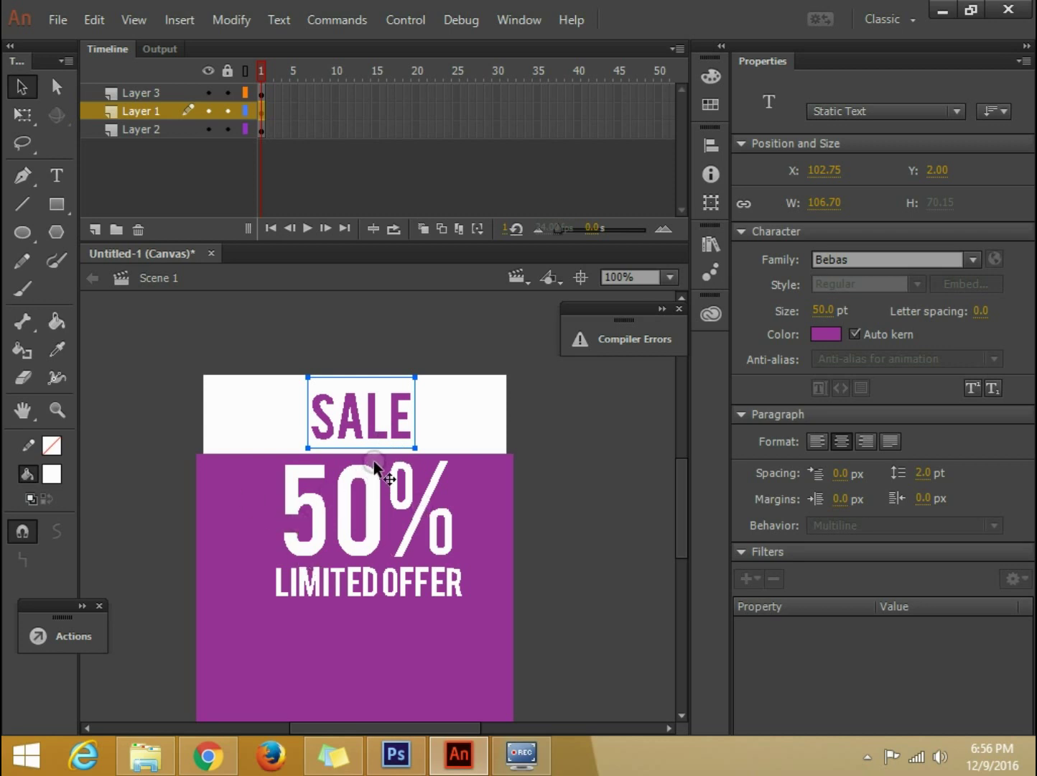
click(364, 364)
click(377, 421)
key(F8)
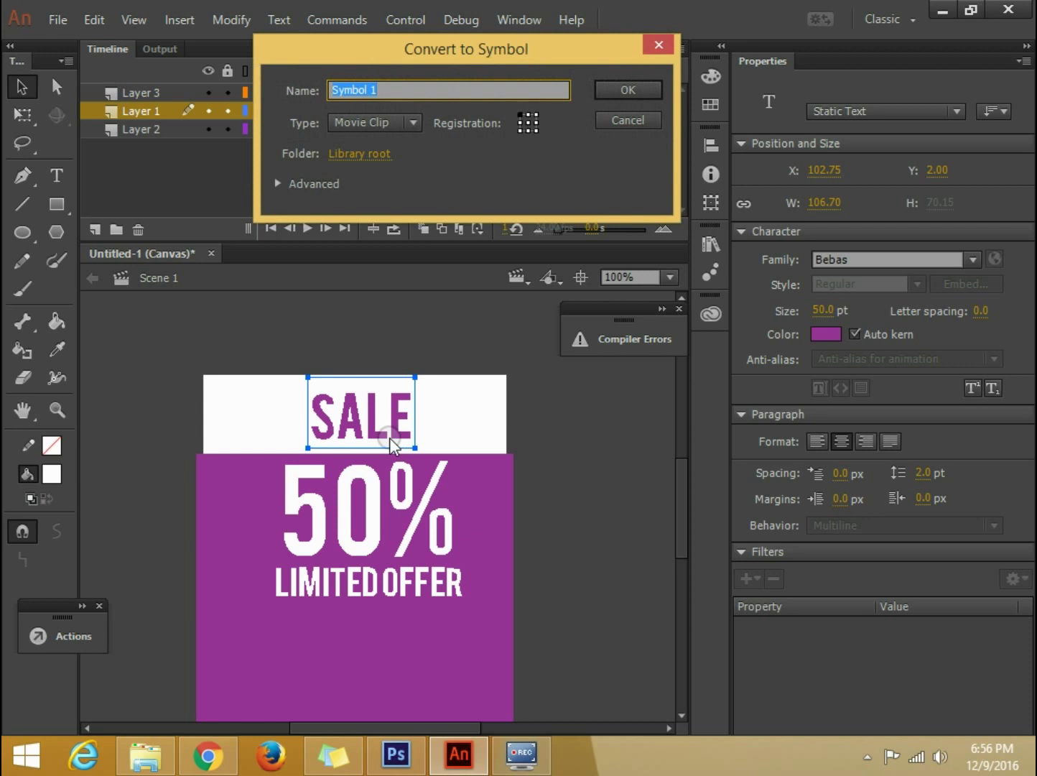
click(616, 102)
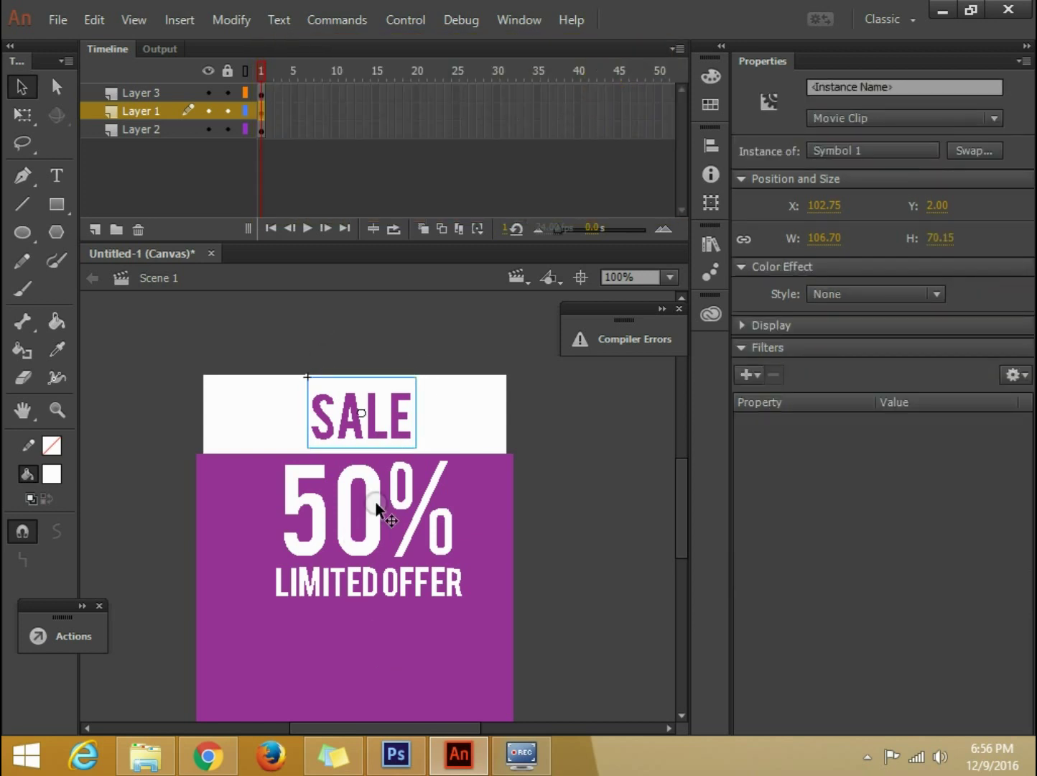
Convert 50%, LIMITED OFFER and the purple rectangle into Movie Clip symbols
click(379, 506)
key(F8)
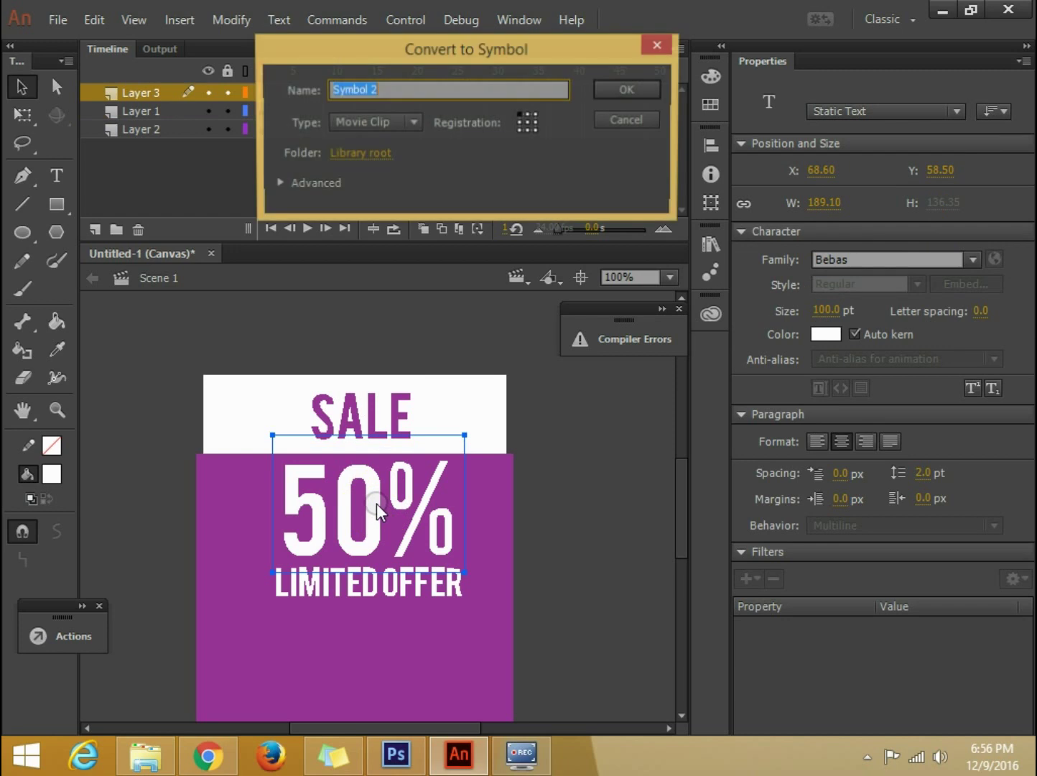
click(619, 87)
click(447, 588)
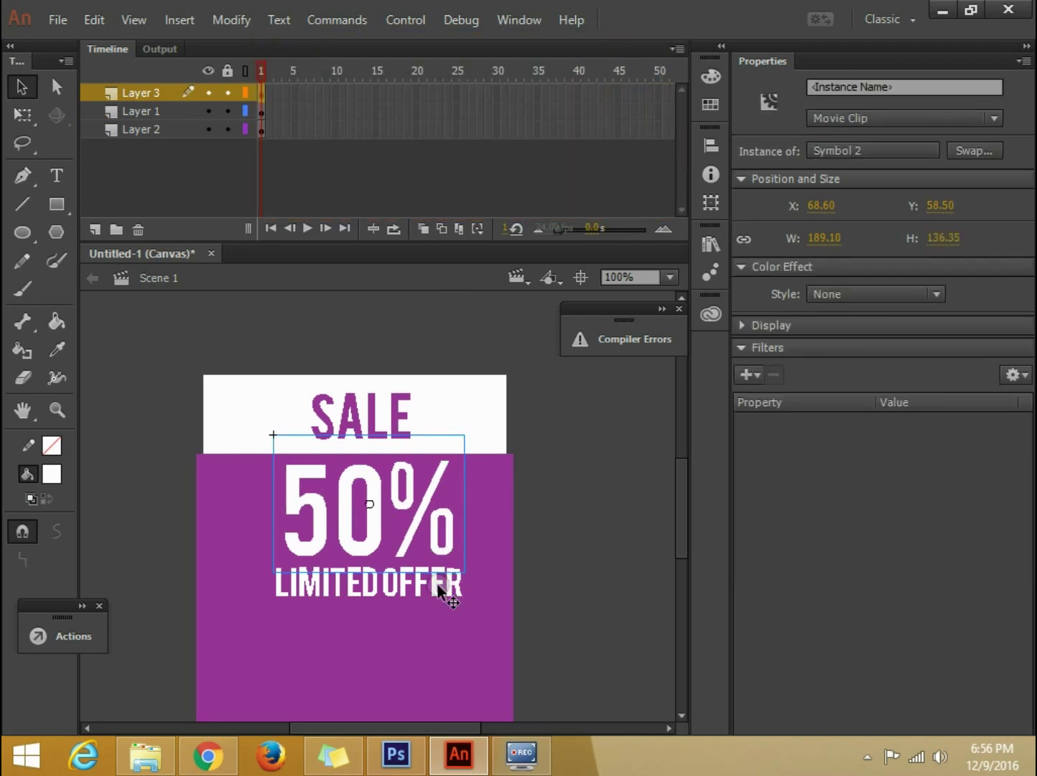
key(F8)
click(602, 90)
click(447, 655)
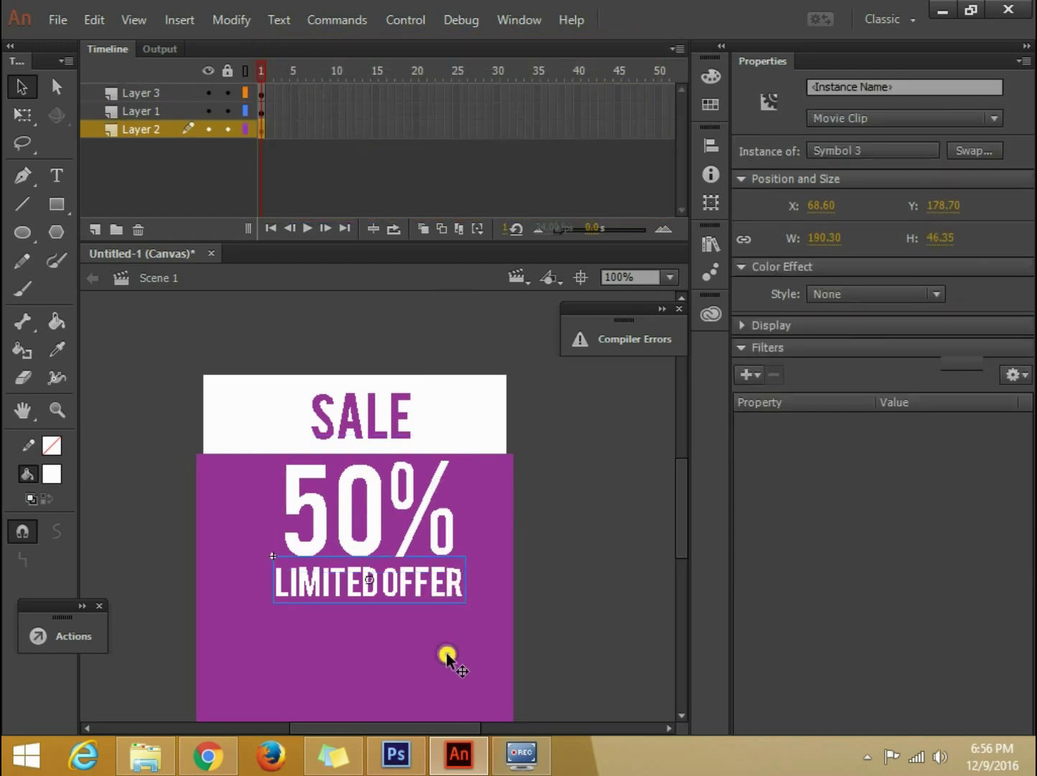
key(F8)
click(603, 85)
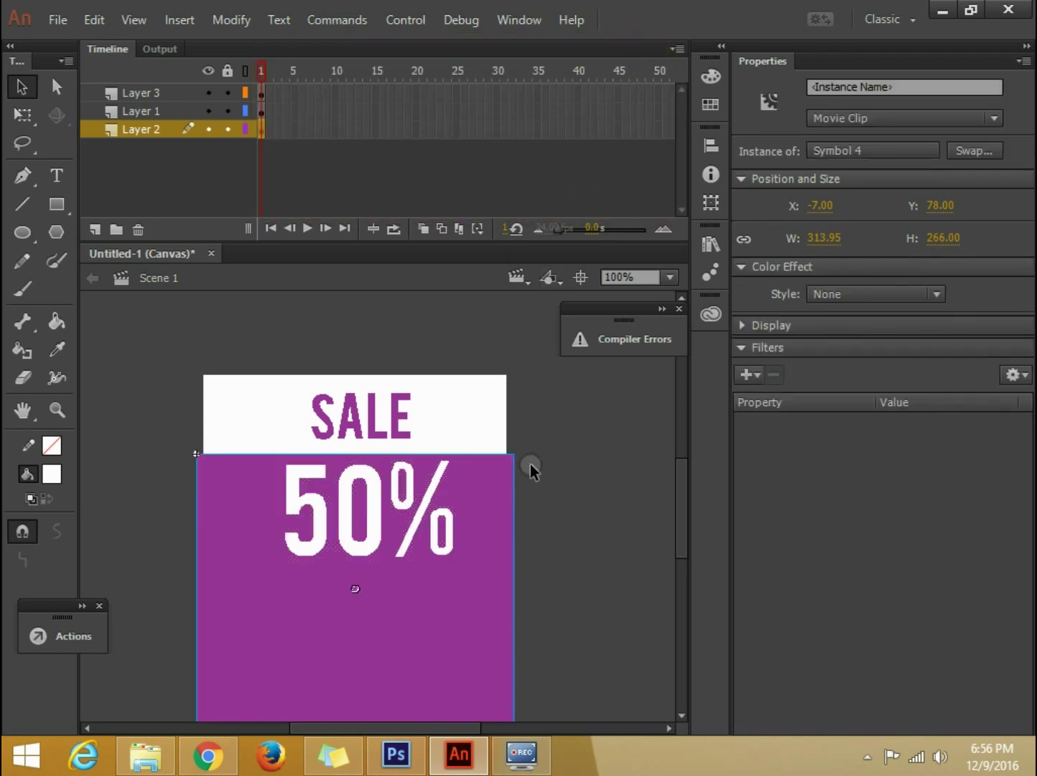
Inside Symbol 4, insert a keyframe at frame 11 of the rectangle layer
double_click(496, 535)
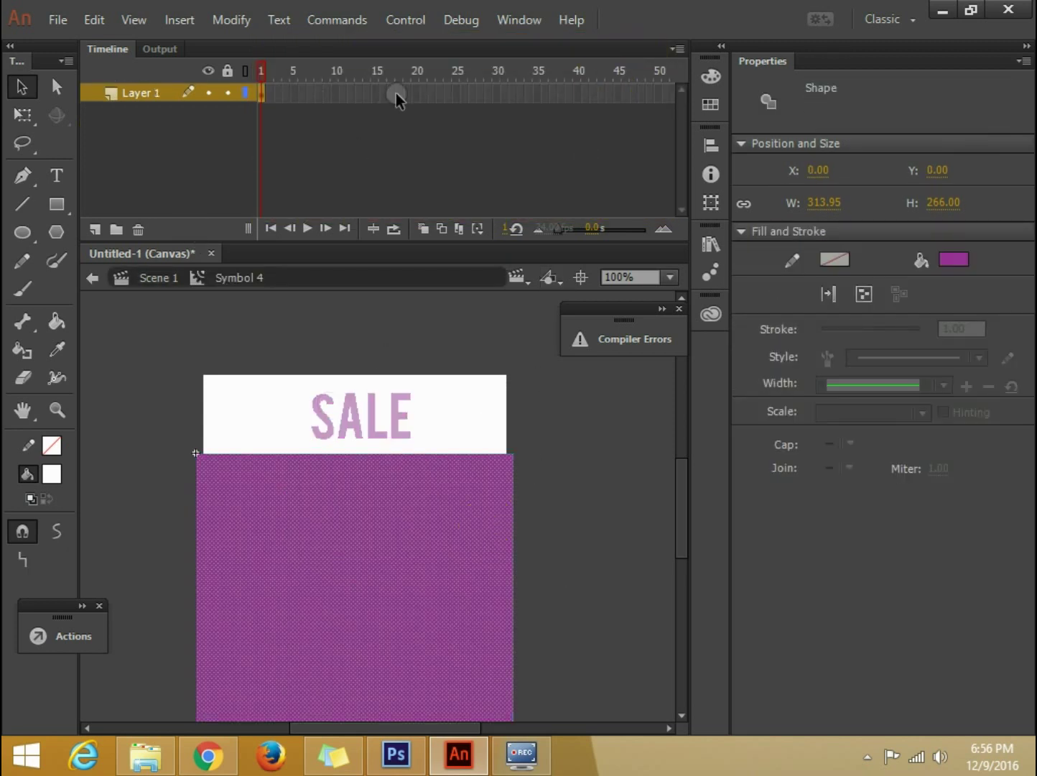
click(342, 90)
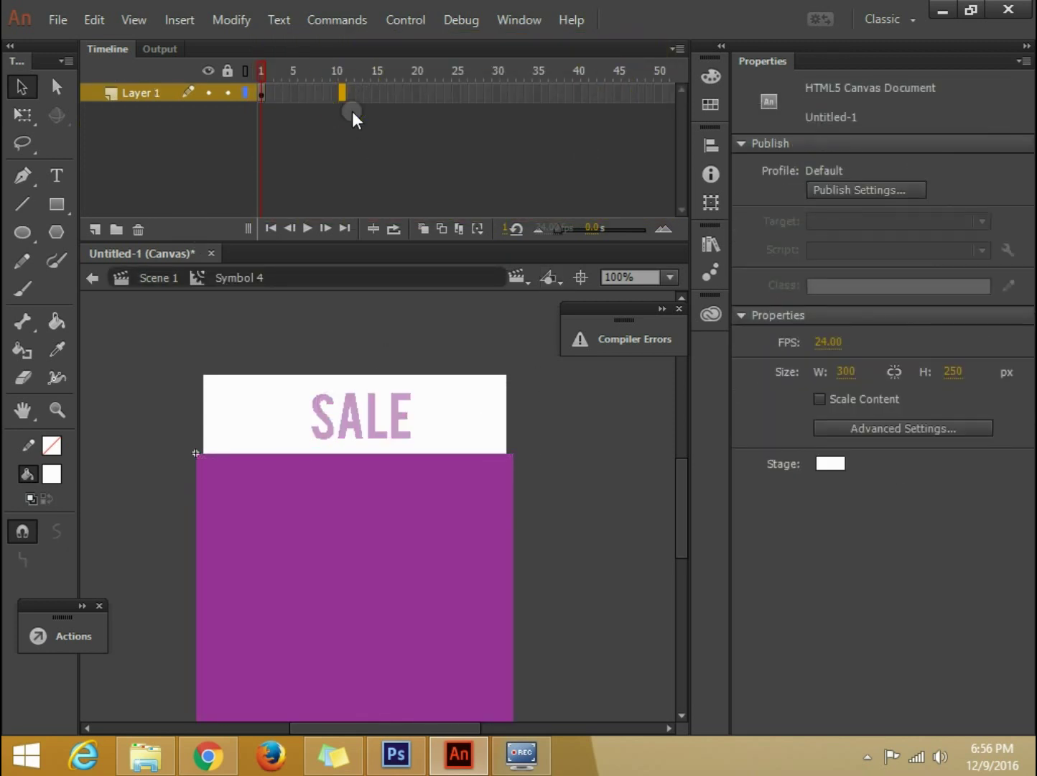
key(F6)
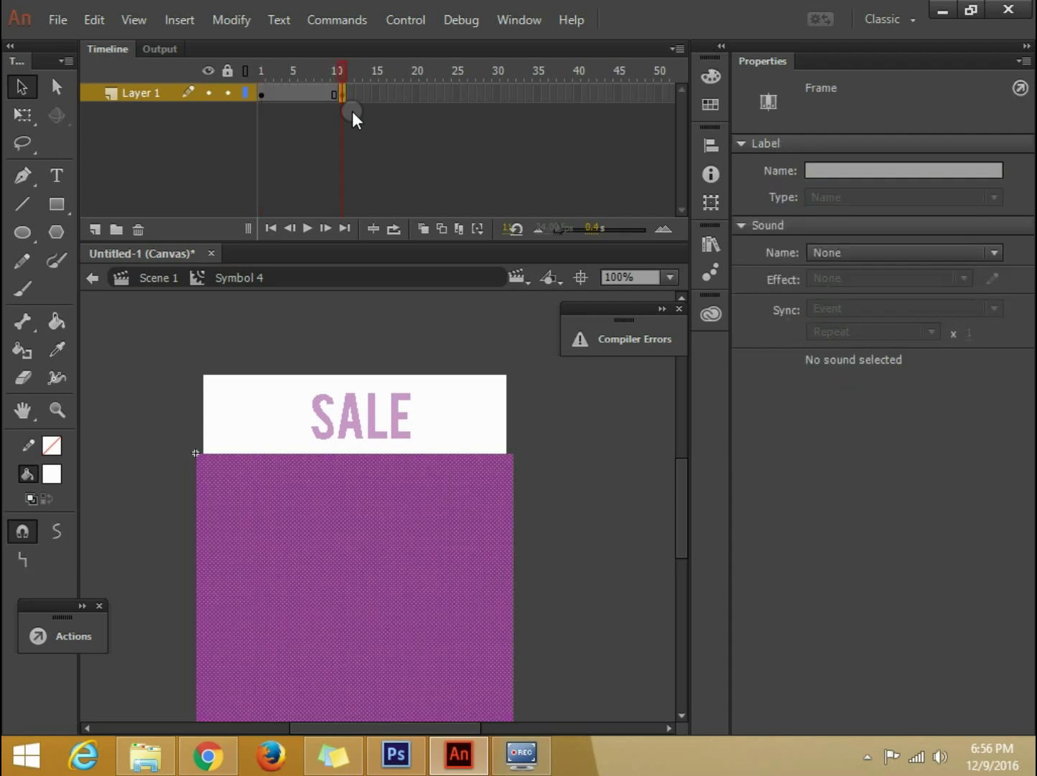
click(352, 112)
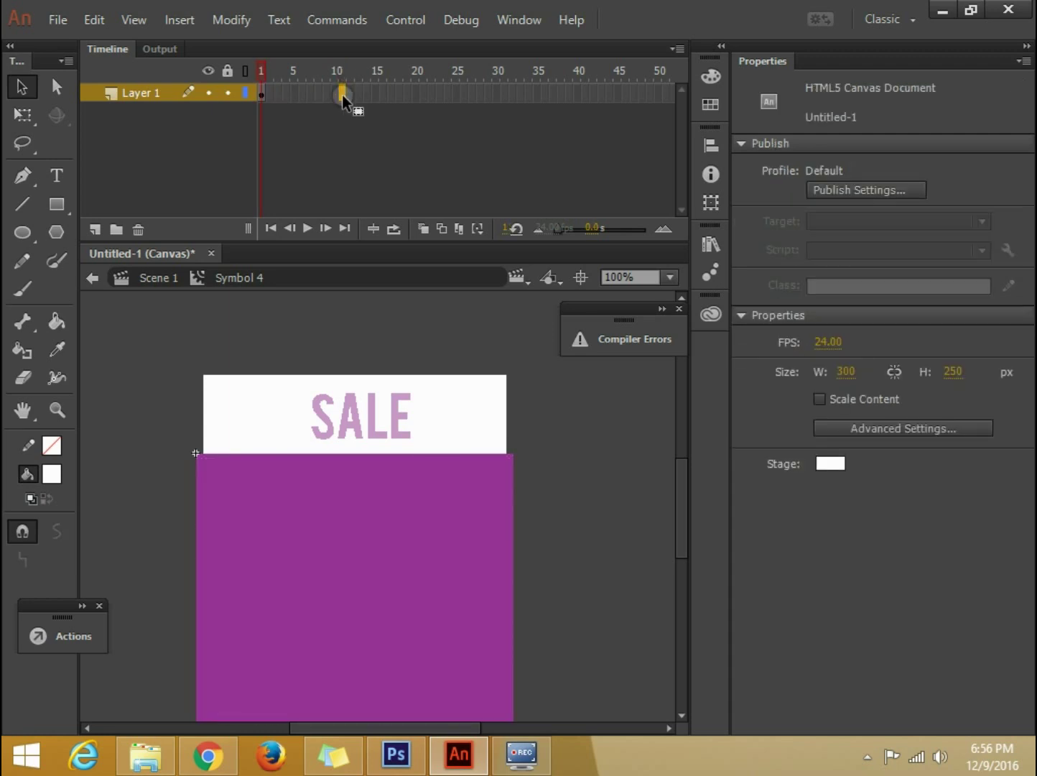
click(342, 94)
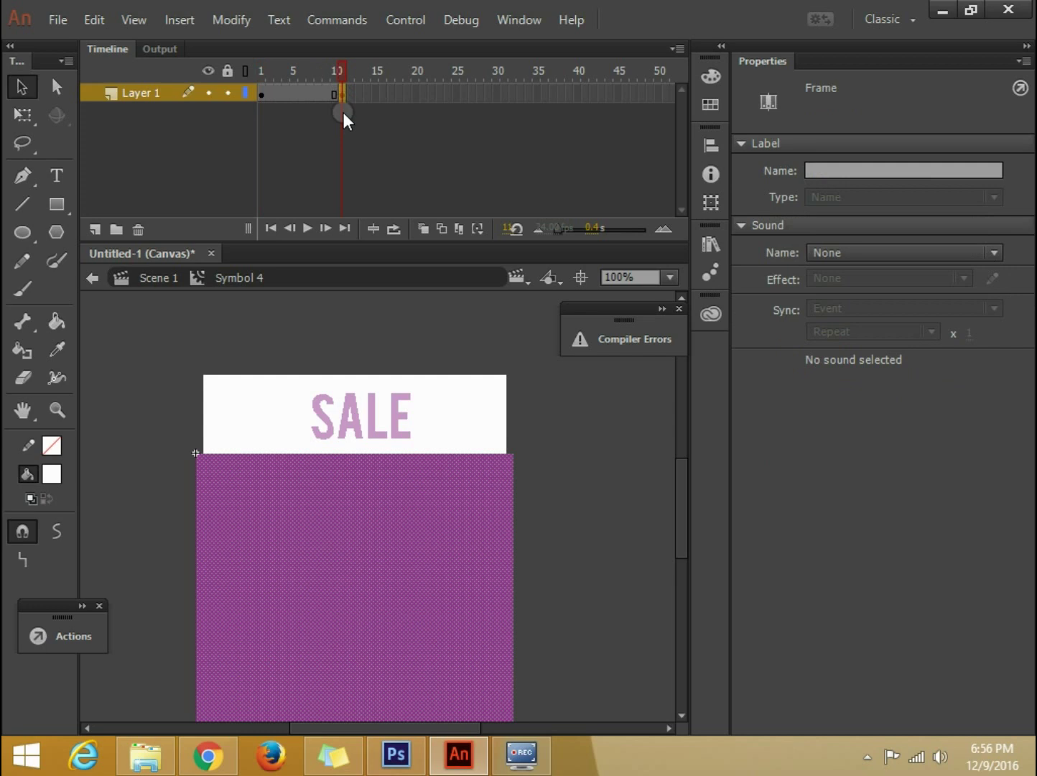
click(262, 93)
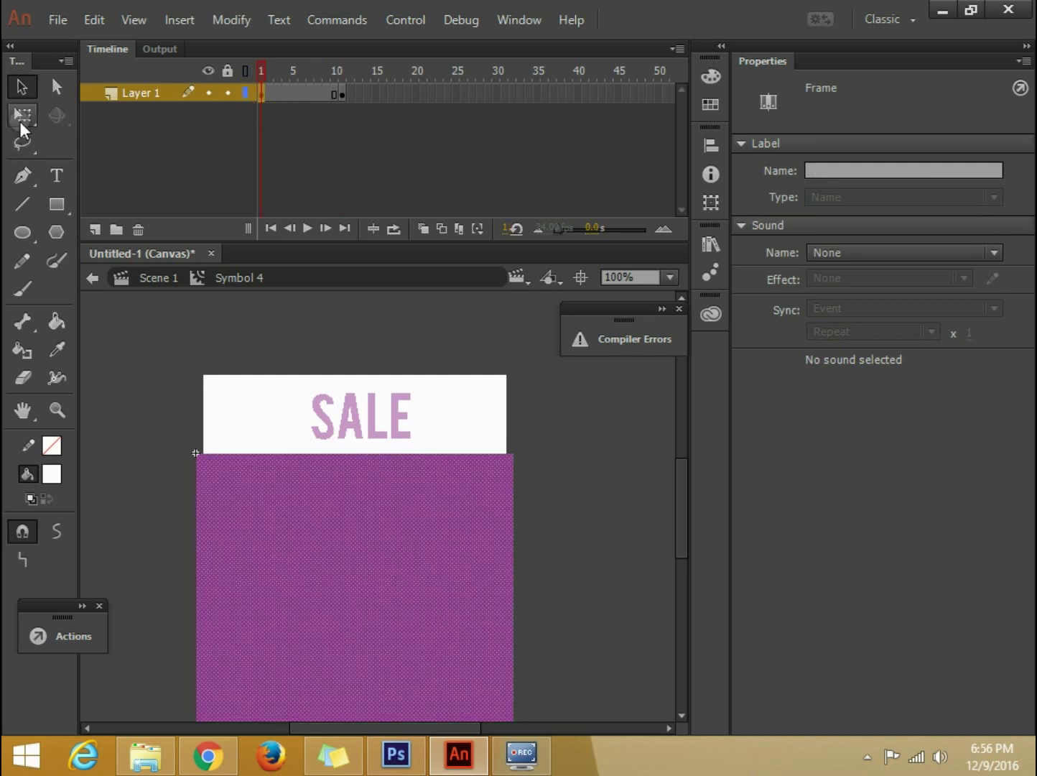
Squash frame 1's rectangle into a thin bar below the stage and add a shape tween
click(23, 116)
drag(354, 453, 357, 585)
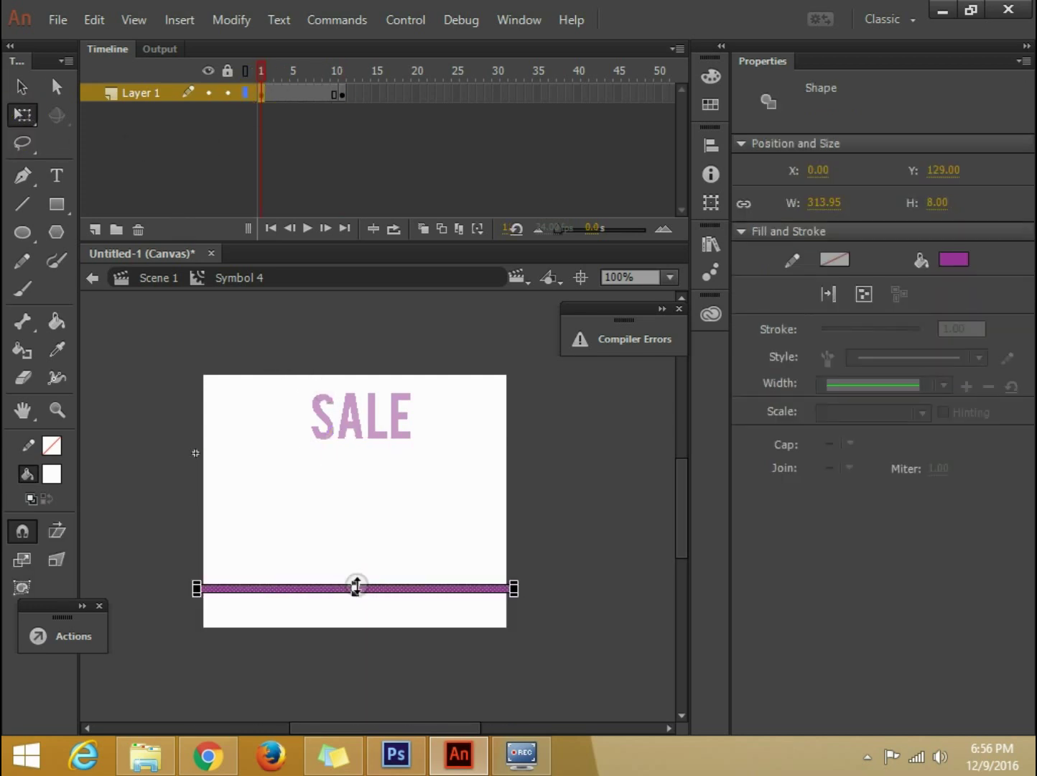
click(25, 87)
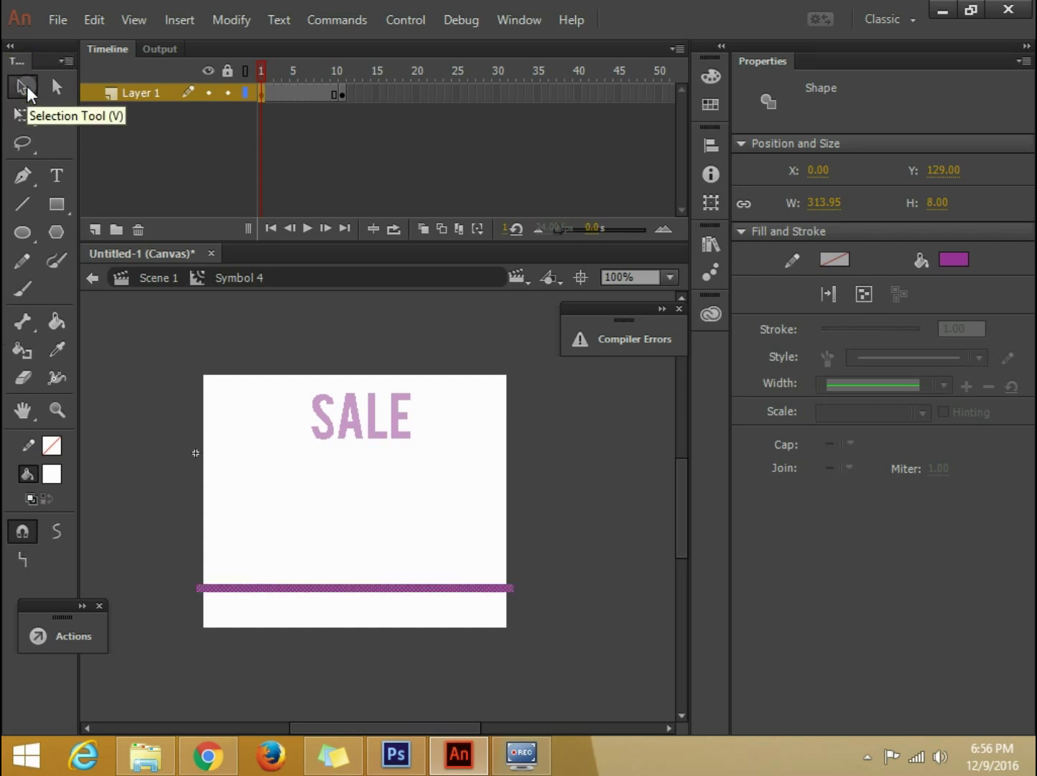
key(Down)
key(Down)
key(Down)
key(Down)
key(Down)
key(Down)
key(Down)
key(Down)
key(Down)
key(Down)
key(Down)
key(Down)
key(Down)
key(Down)
key(Down)
key(Down)
key(Down)
key(Down)
key(Down)
key(Down)
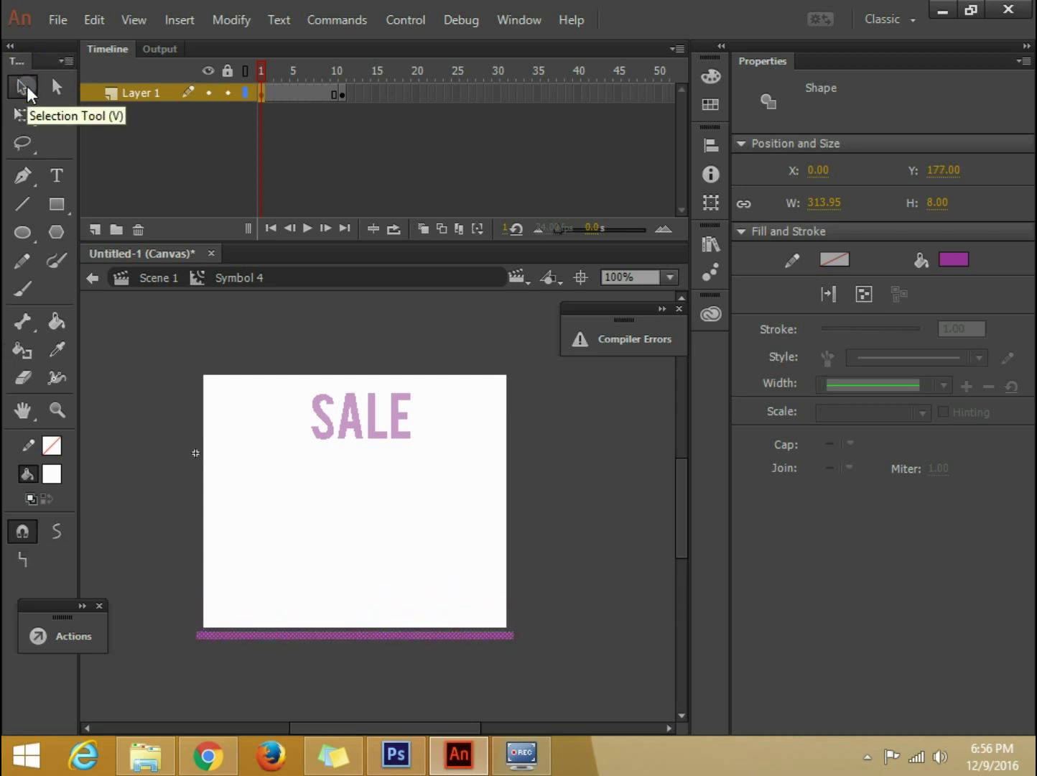
key(Down)
key(Down)
key(Down)
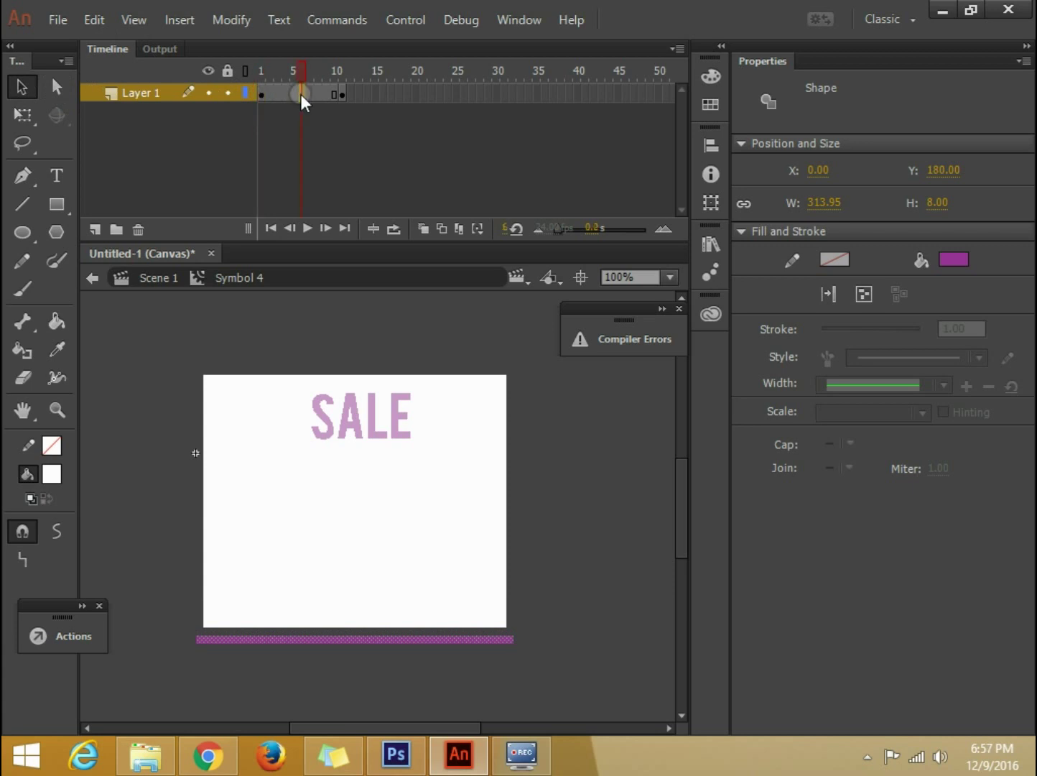
right_click(301, 94)
click(343, 130)
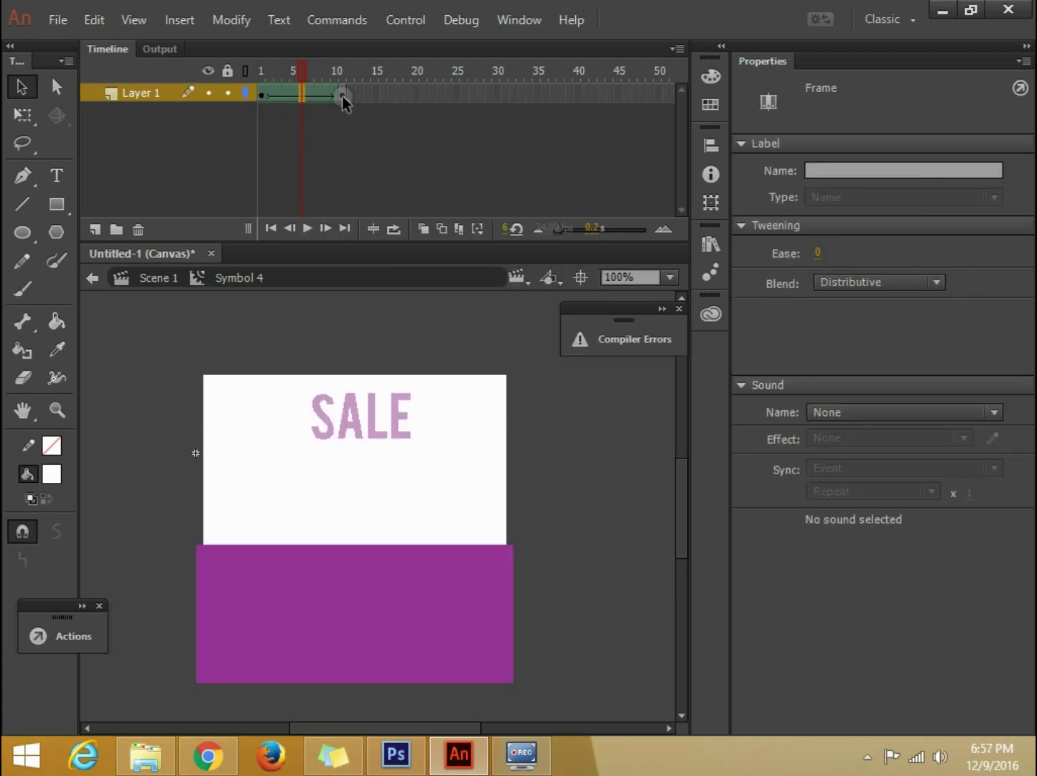
Add a new script layer and open the Actions panel at its frame 11
click(342, 96)
click(95, 229)
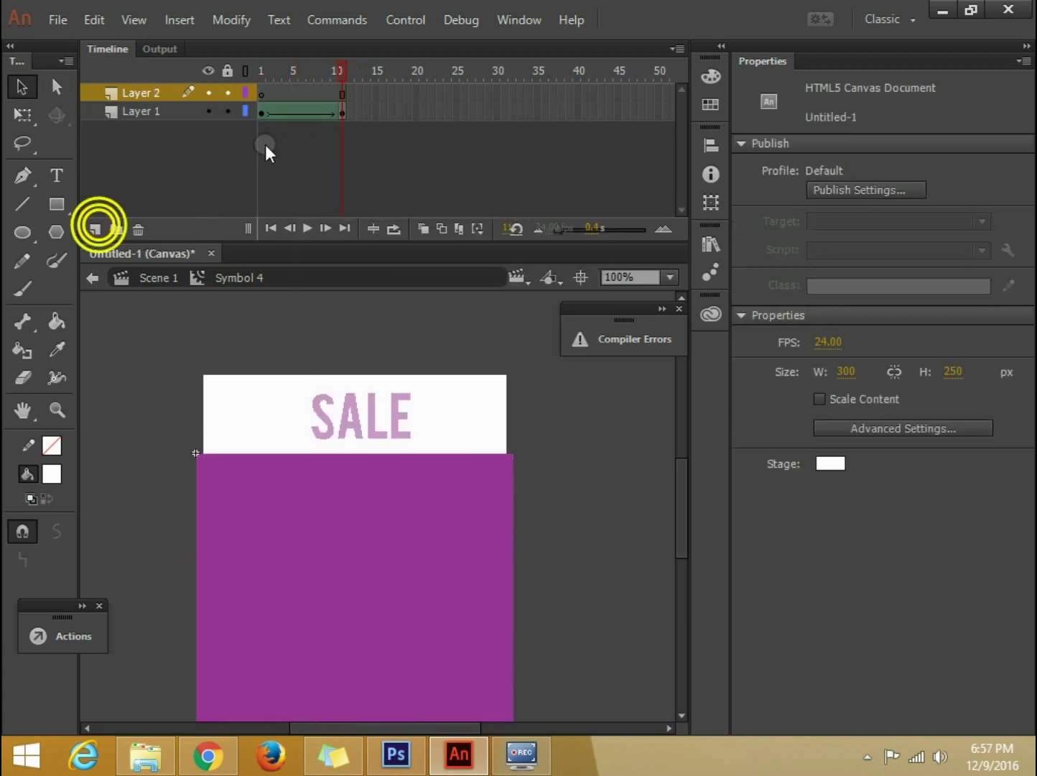
click(343, 94)
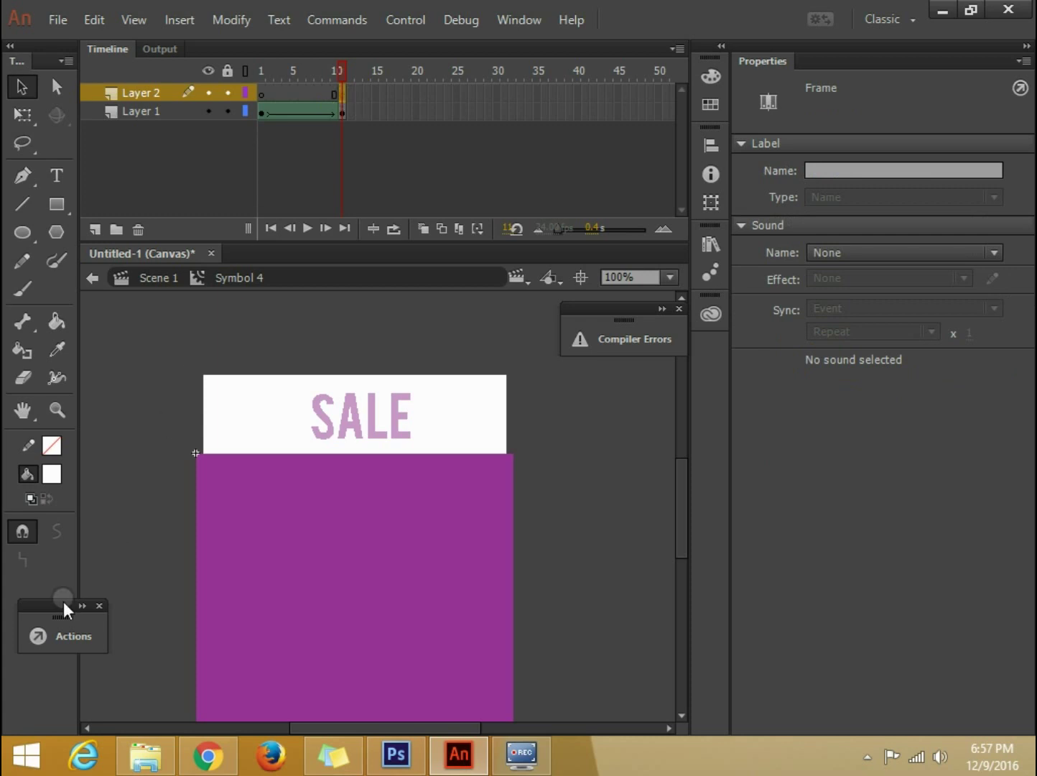
click(62, 630)
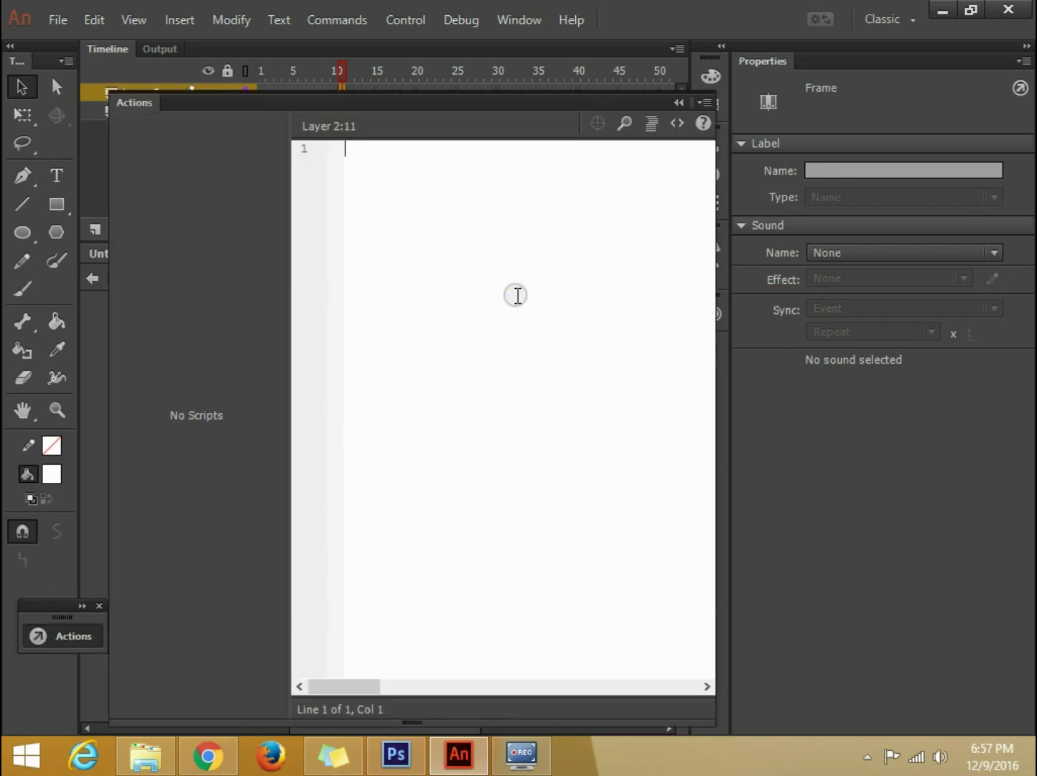
Enter this.stop(); as Layer 2's frame 11 script in Symbol 4 and collapse the Actions panel
text(this.stop)
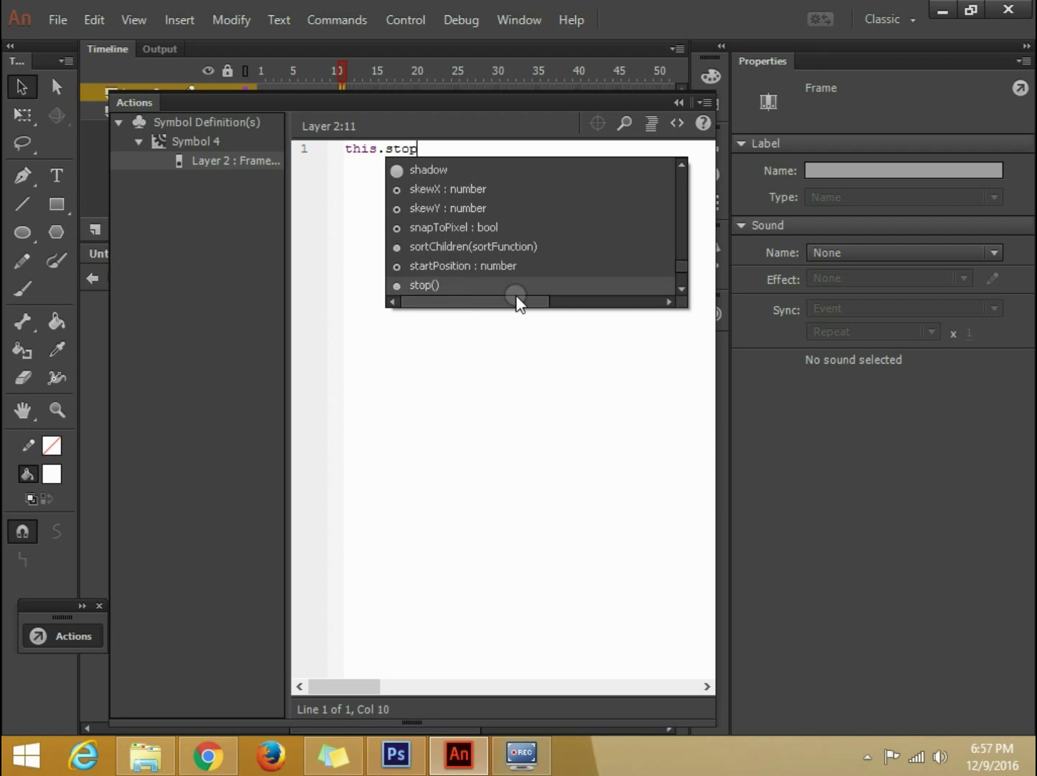
double_click(517, 291)
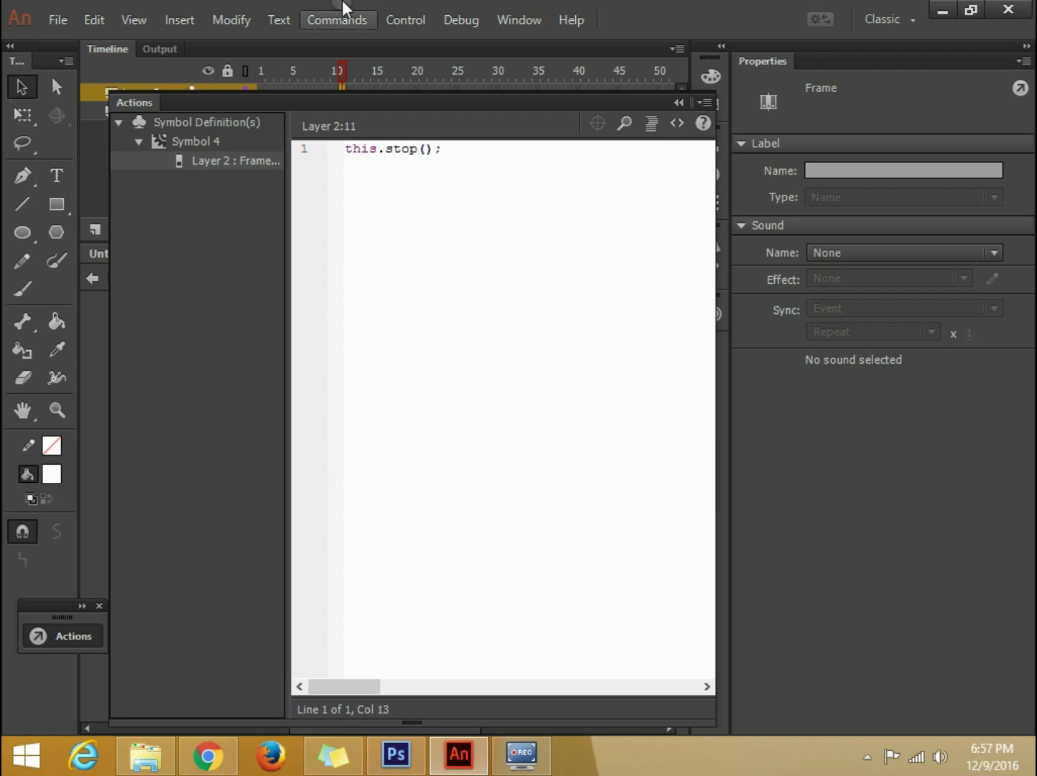
drag(341, 148, 264, 145)
key(BackSpace)
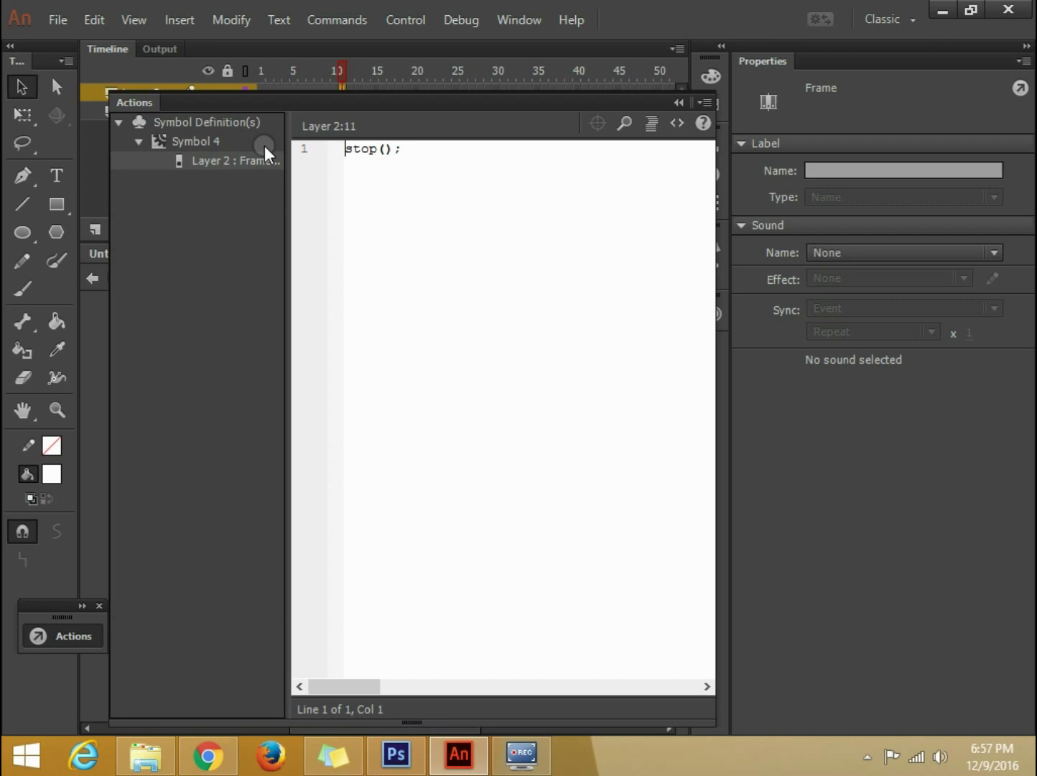
text(this.)
key(BackSpace)
text(.)
click(123, 150)
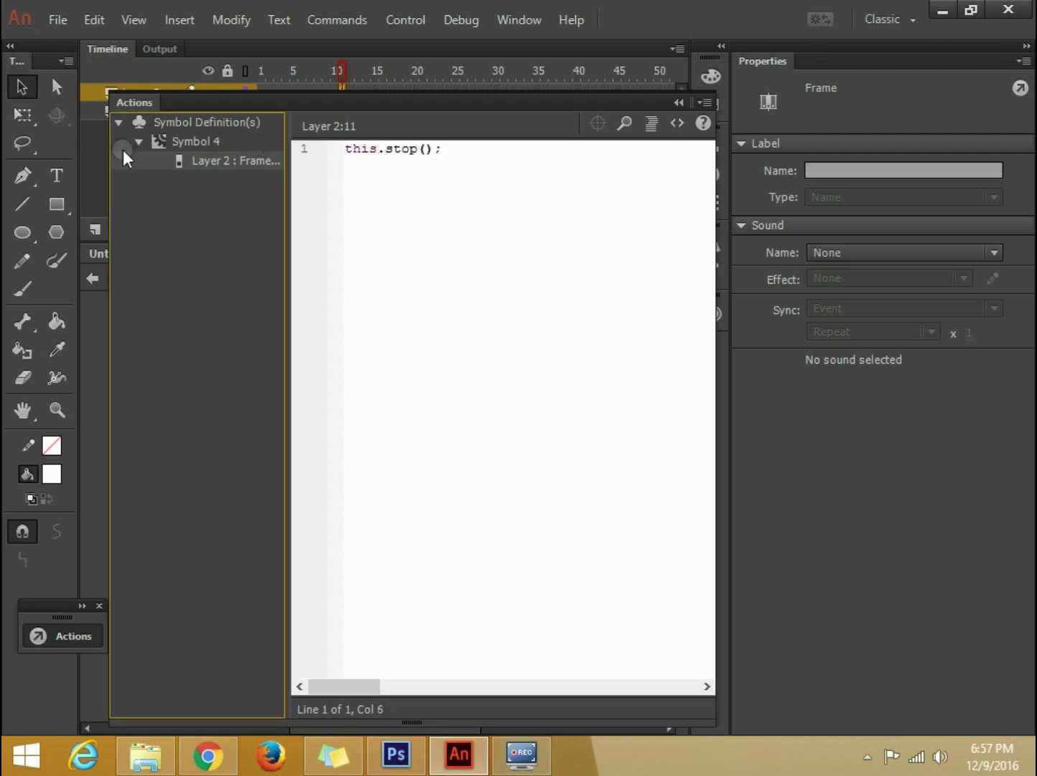
click(675, 102)
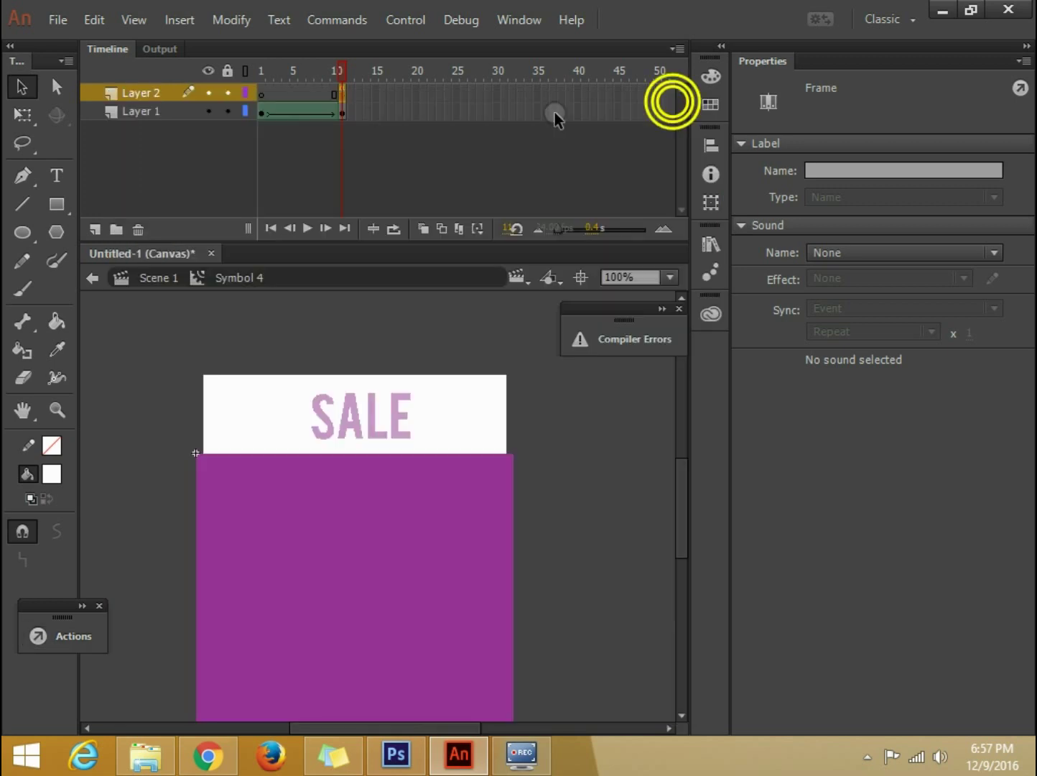
Back on Scene 1, enter the SALE symbol and convert its text into a nested symbol
click(154, 277)
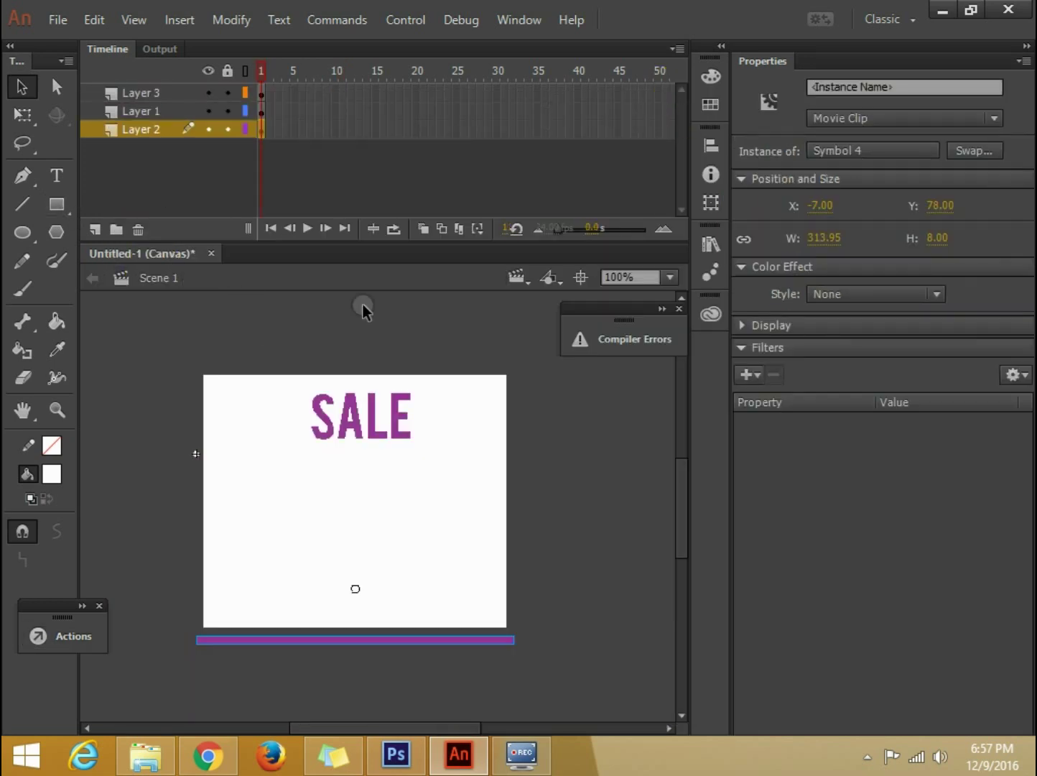
click(361, 414)
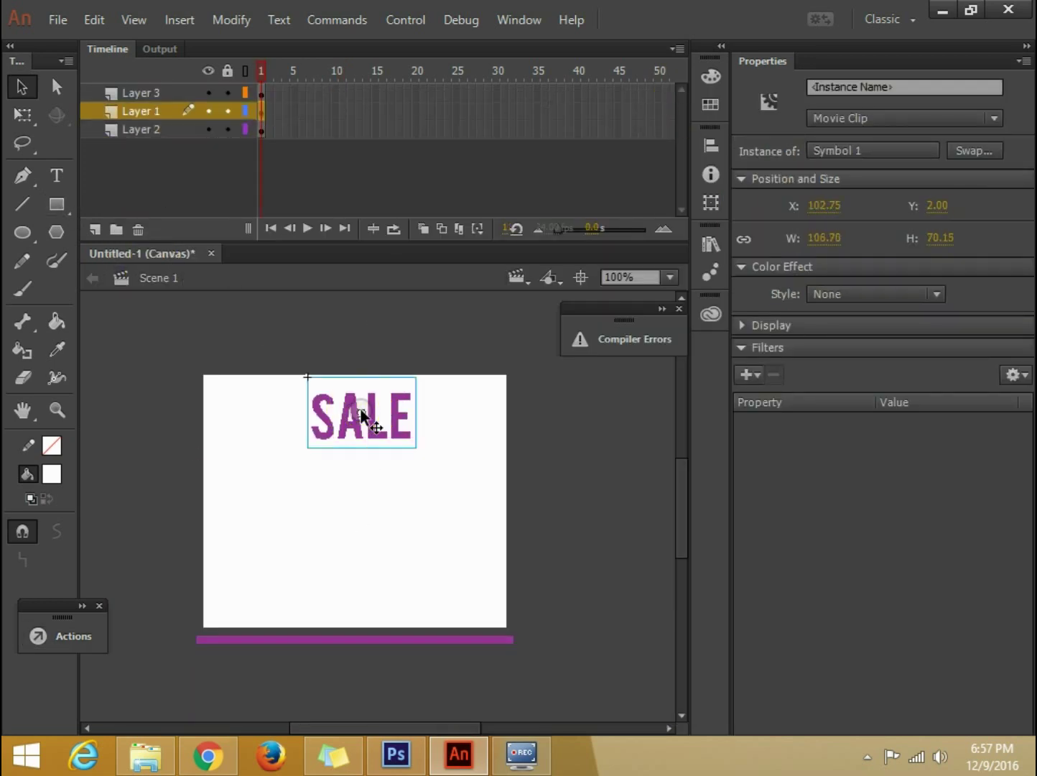
double_click(354, 408)
key(F8)
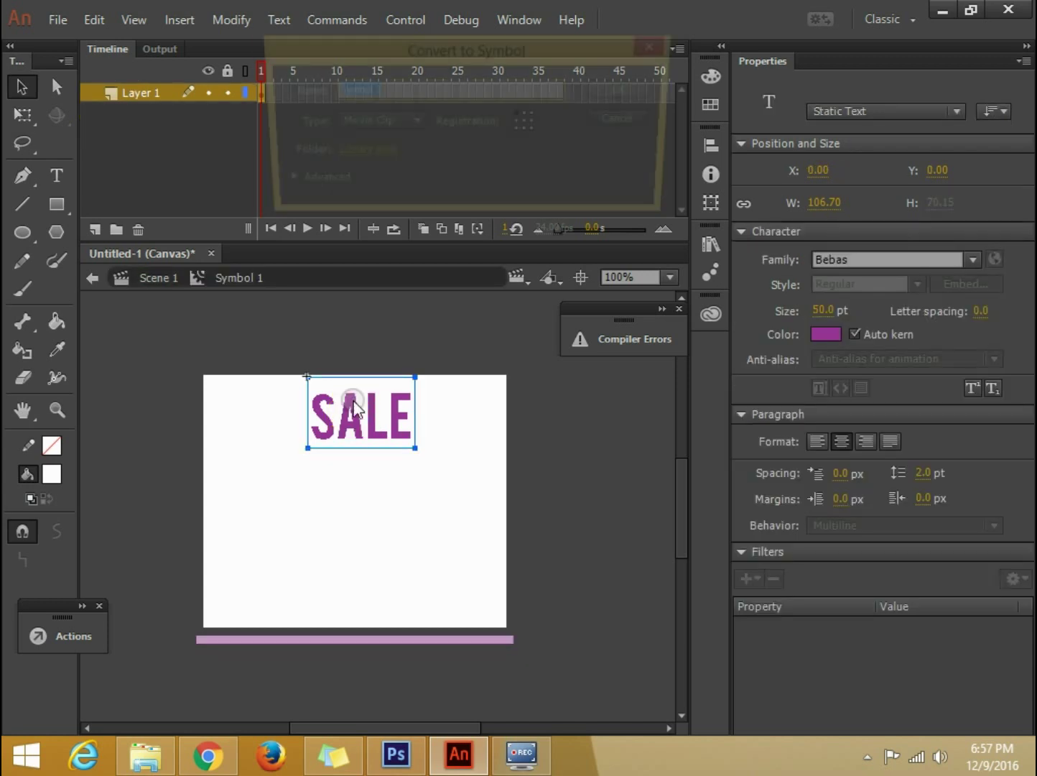
click(627, 87)
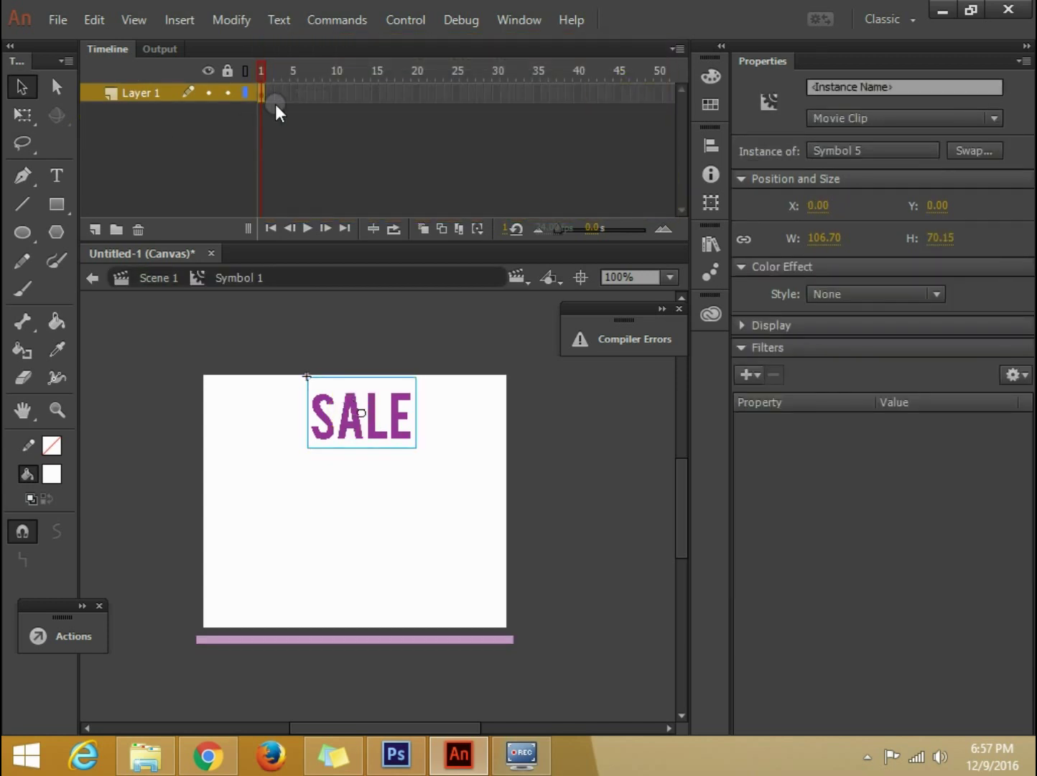
Insert keyframes at frames 15 and 30 on the SALE layer
click(263, 94)
click(375, 92)
key(F6)
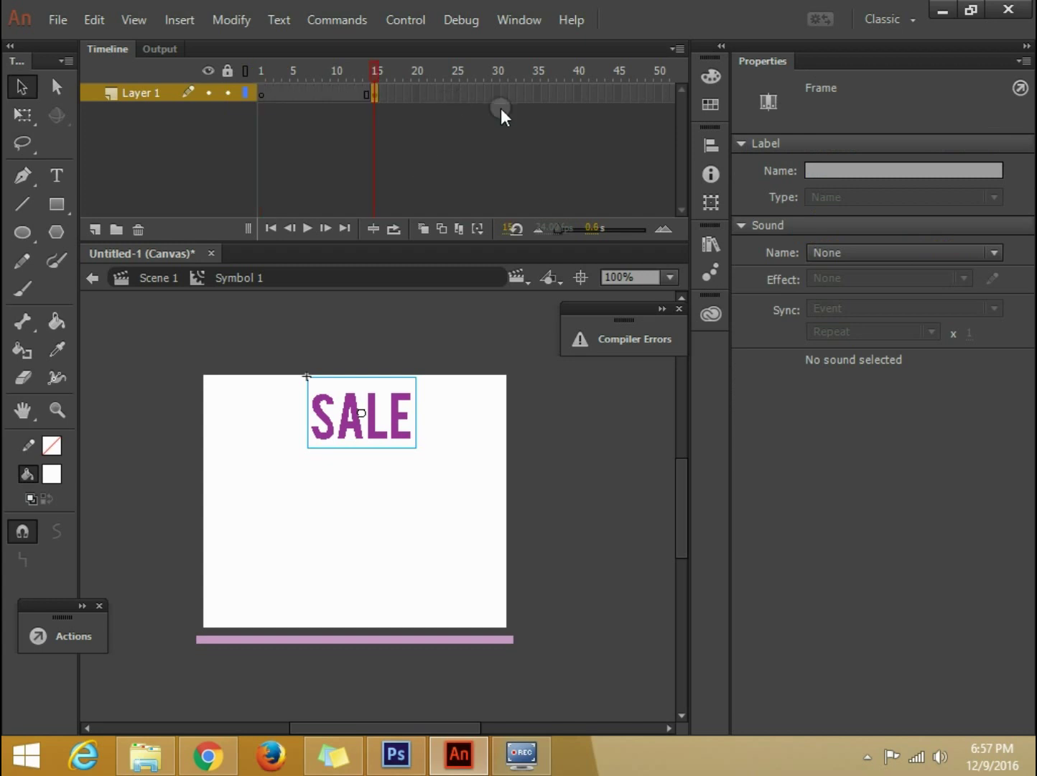
click(501, 94)
key(F6)
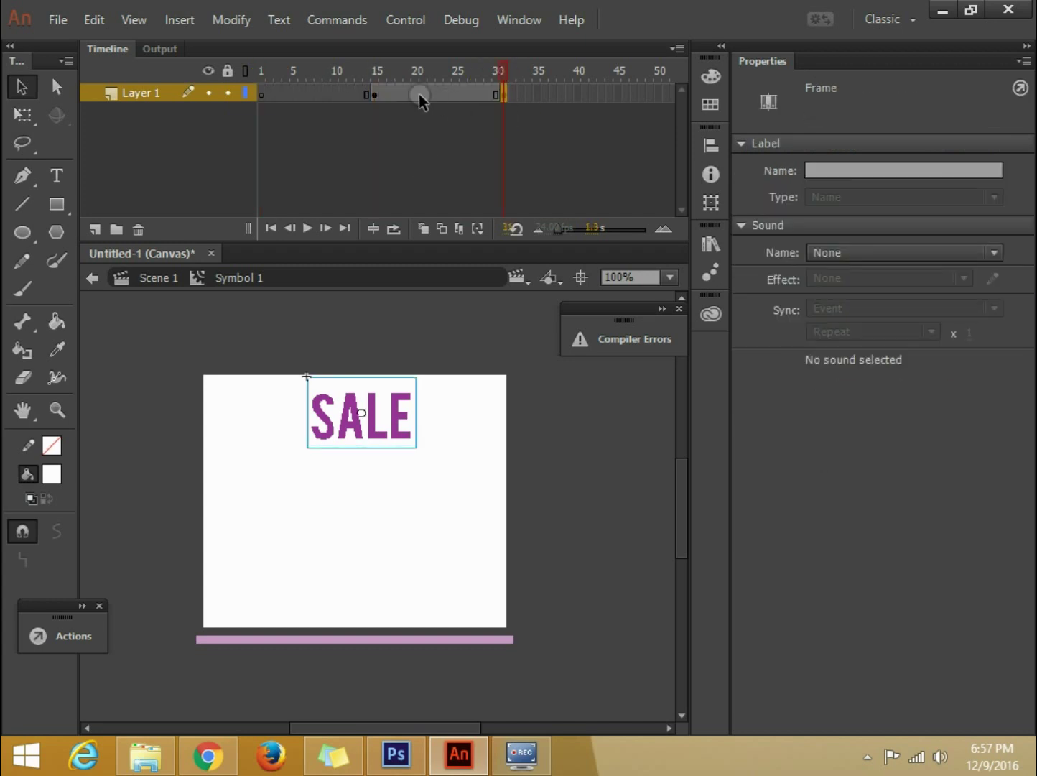
Move SALE above the stage at frame 15 and add a classic tween to frame 30
click(373, 94)
drag(359, 423, 344, 321)
right_click(439, 92)
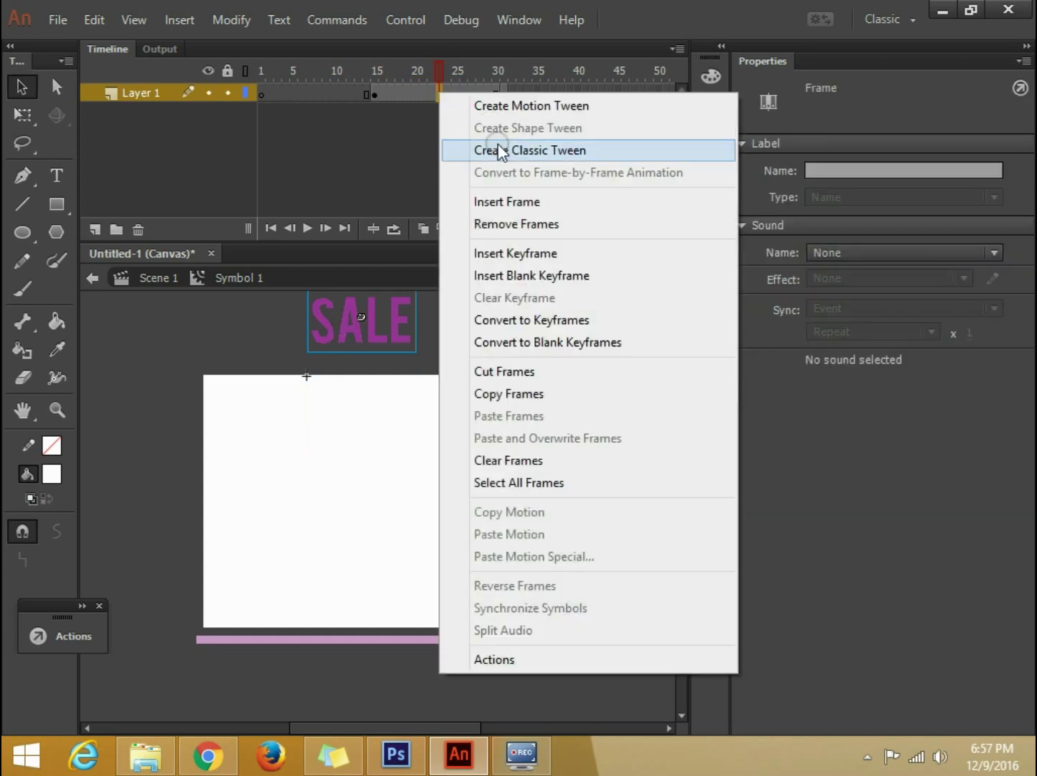
click(510, 153)
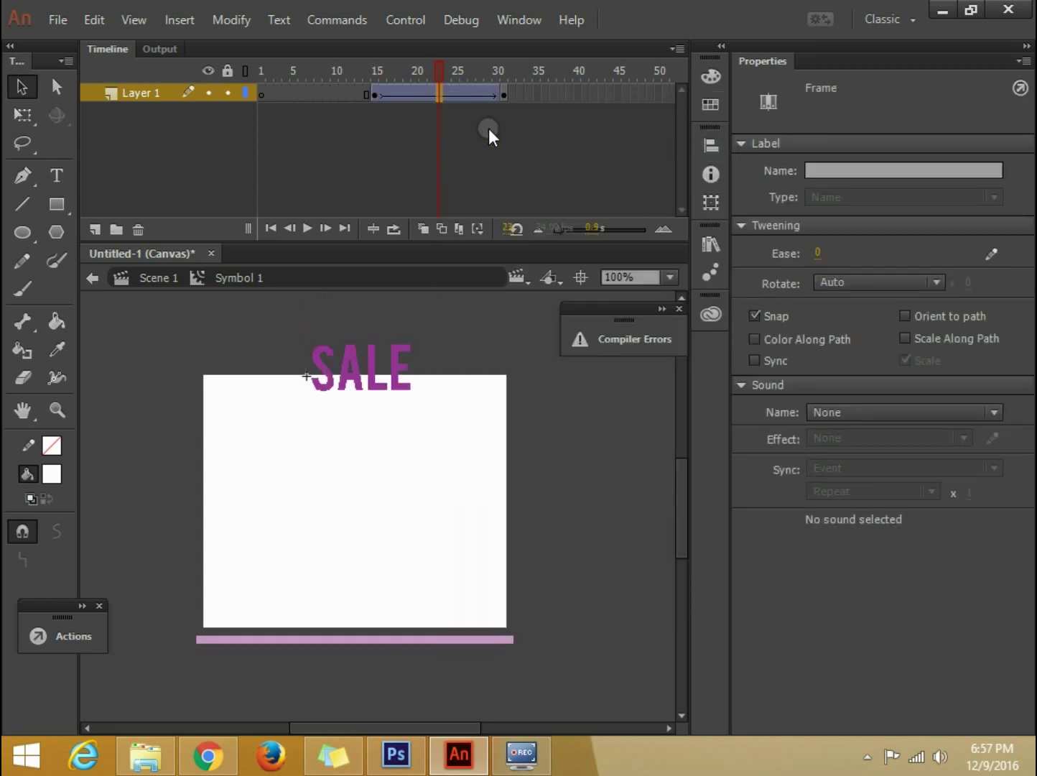
click(504, 94)
On a new layer, add a stop() script at the final frame, then return to Scene 1
click(95, 229)
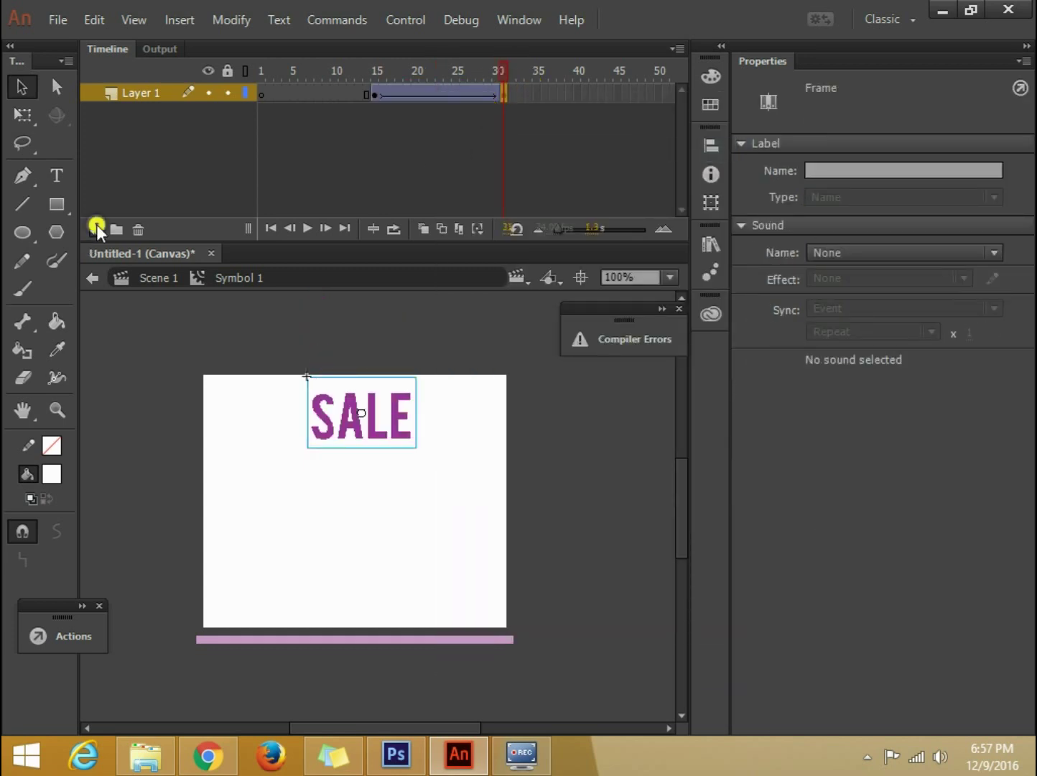
click(502, 94)
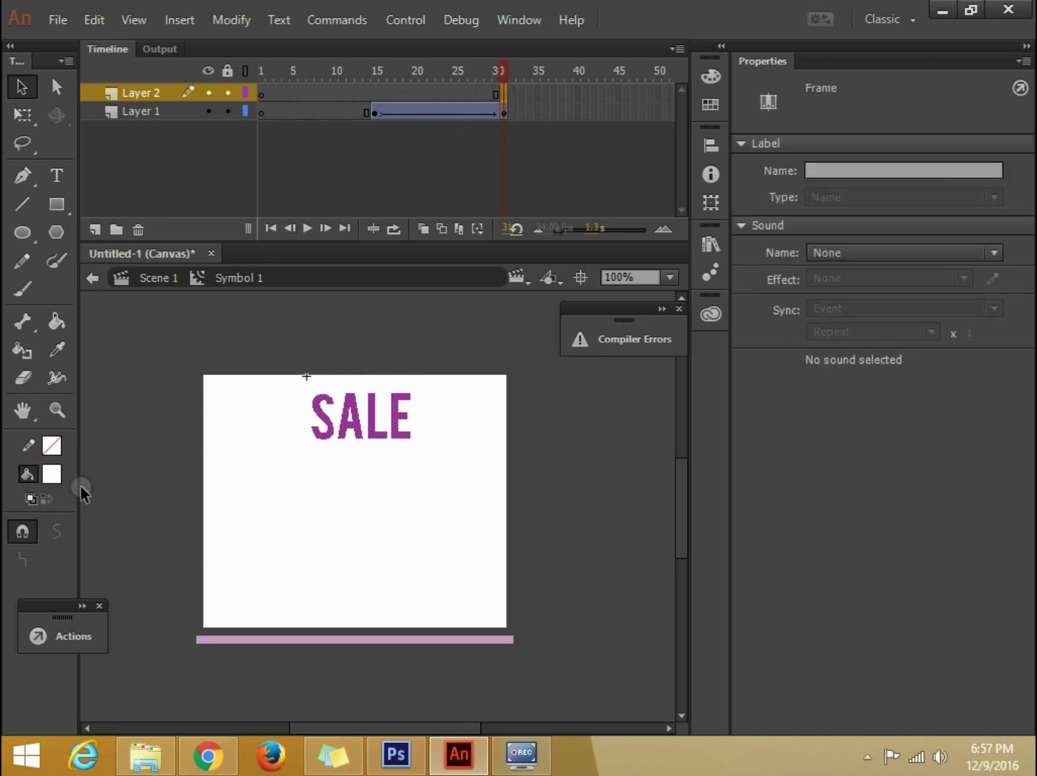
click(81, 623)
click(546, 297)
text(stop();)
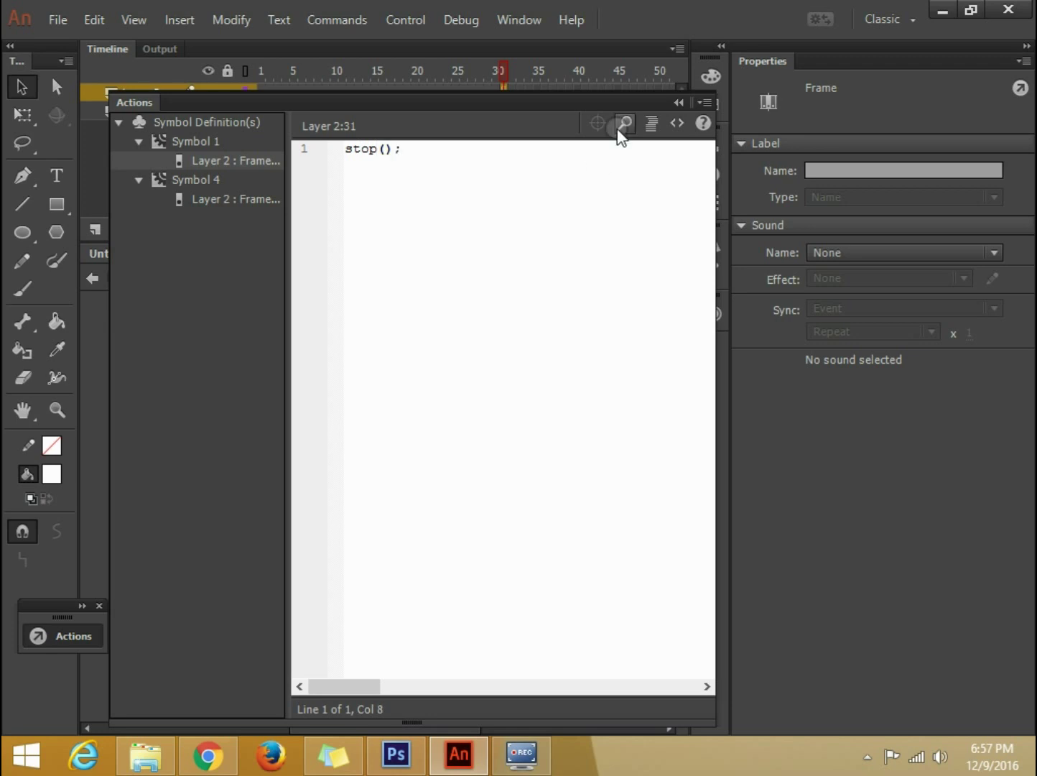
click(677, 102)
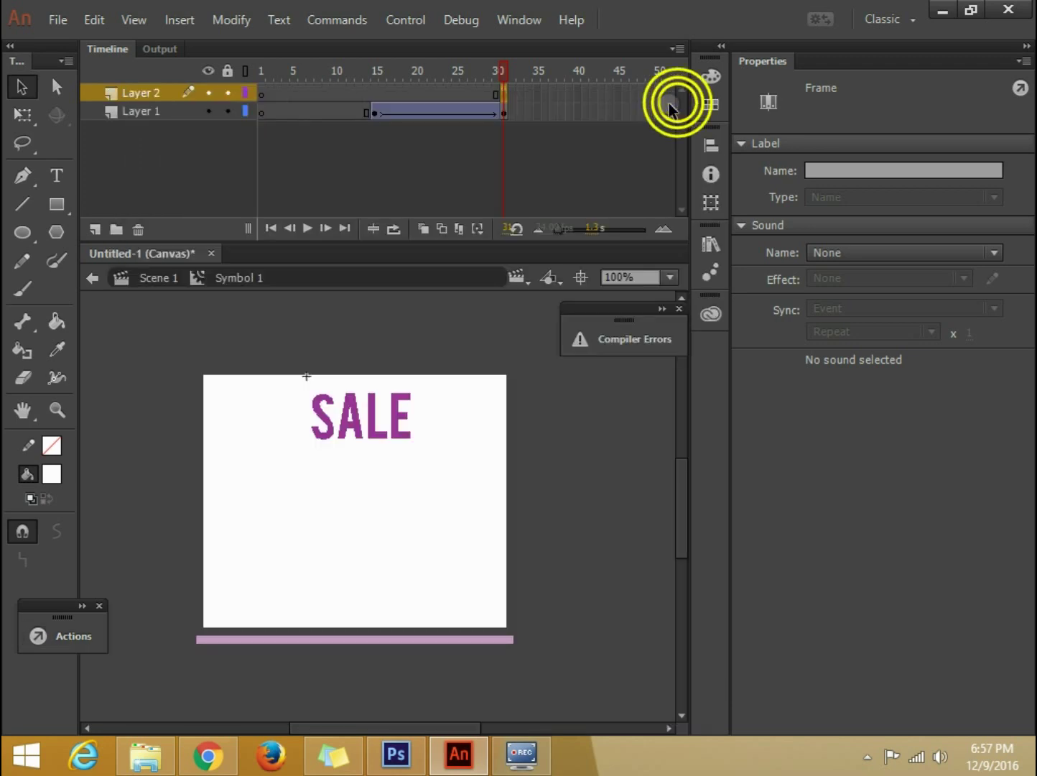
click(163, 280)
Inside Symbol 2, convert the 50% text into movie clip Symbol 6
click(365, 516)
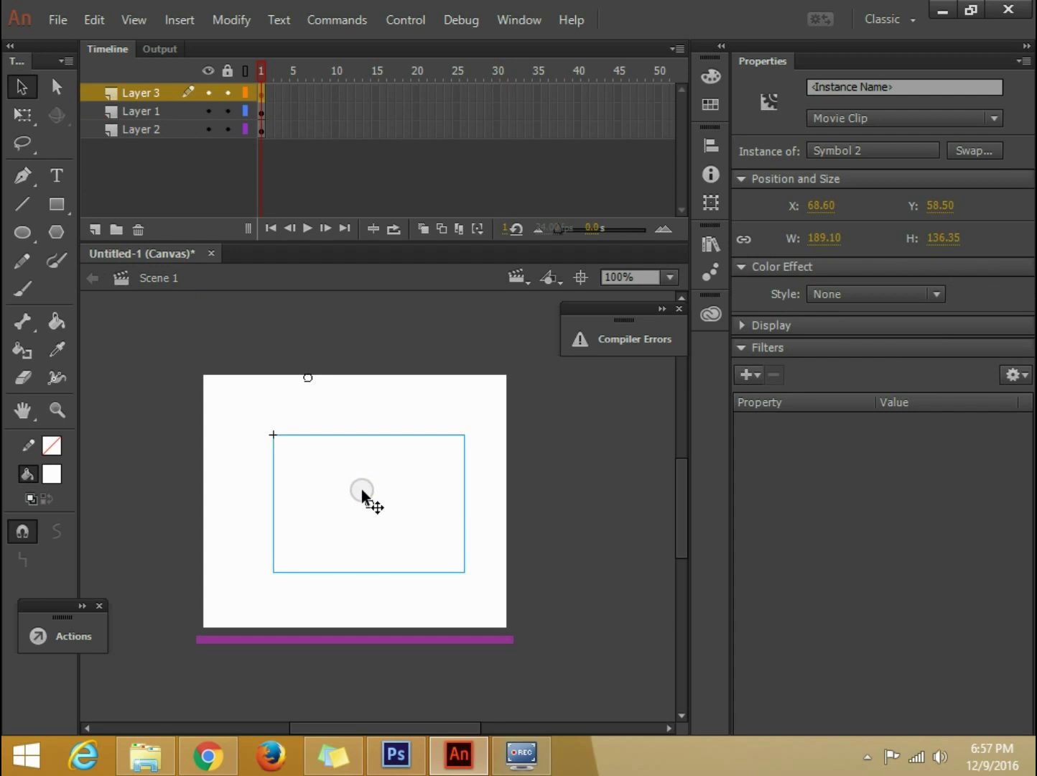
double_click(339, 486)
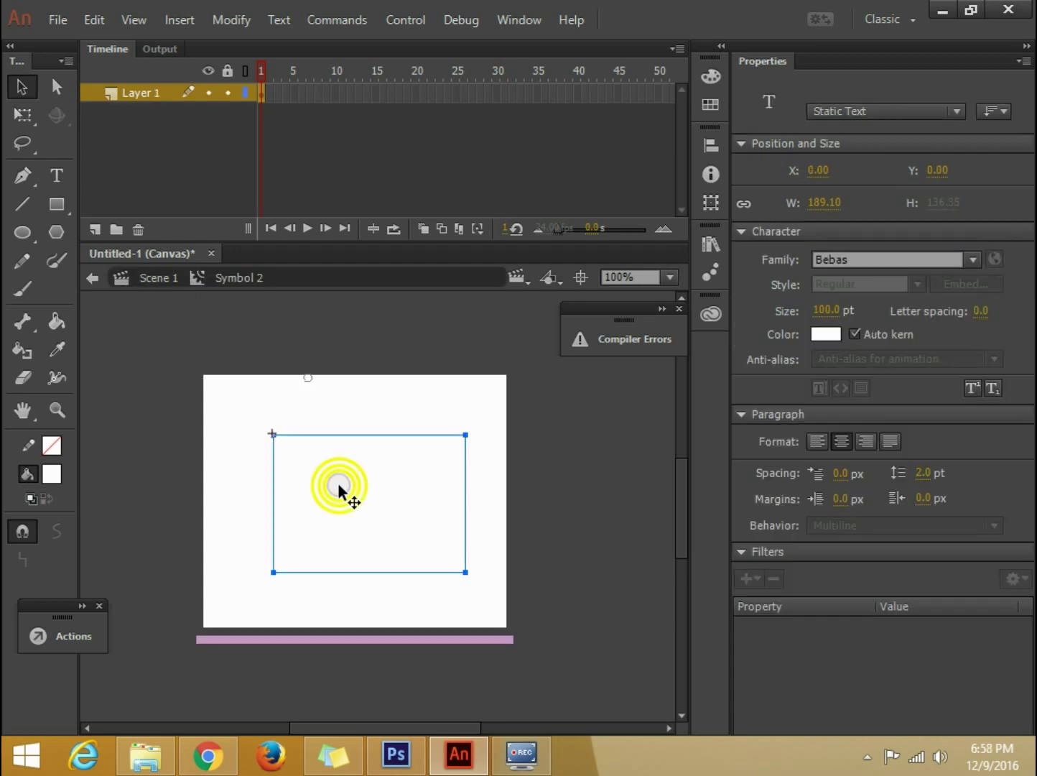
key(F8)
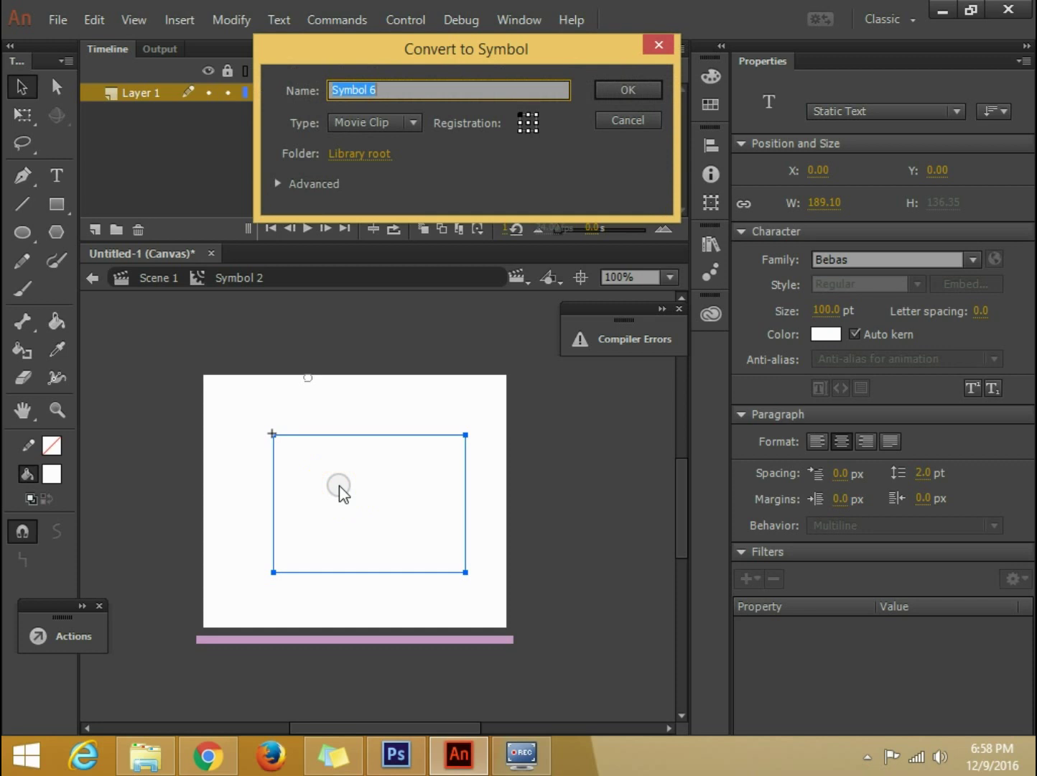
click(641, 91)
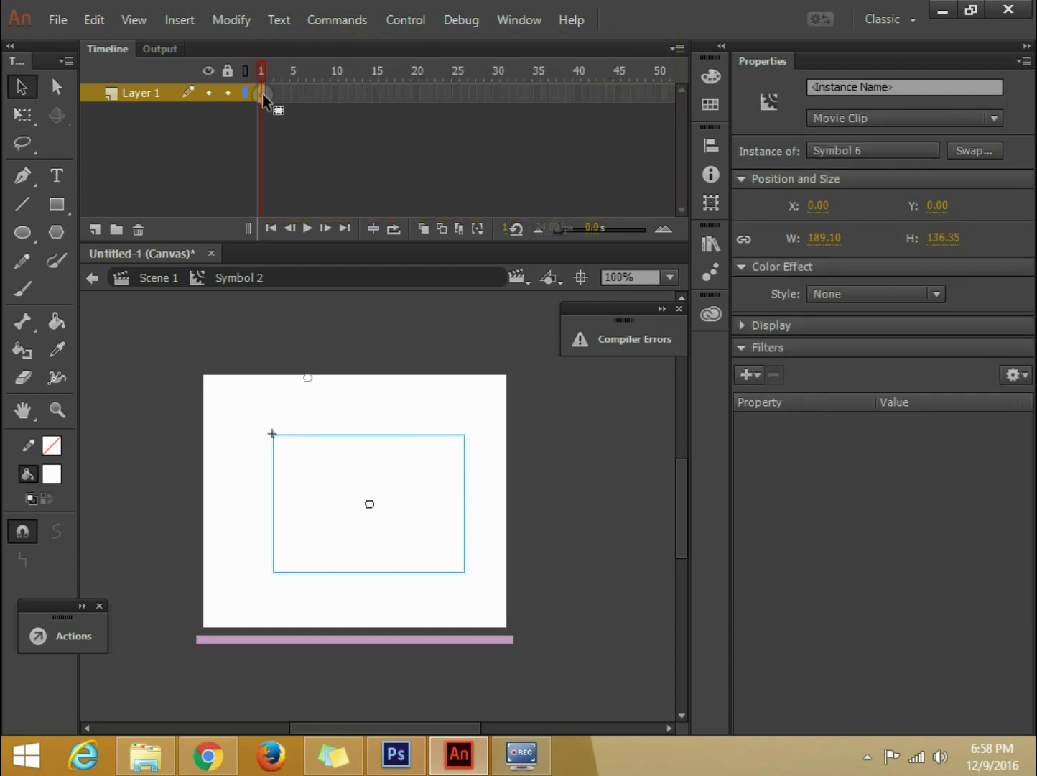
Insert keyframes at frames 35 and 50 on Layer 1
click(508, 94)
key(F6)
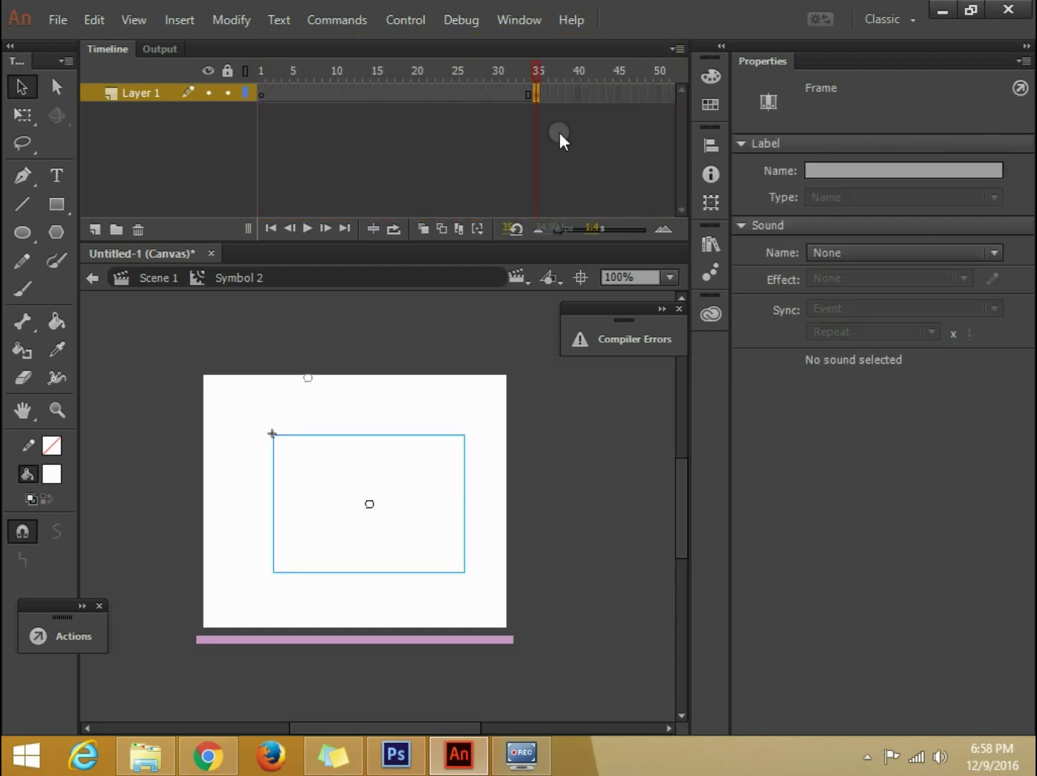
click(645, 95)
click(658, 93)
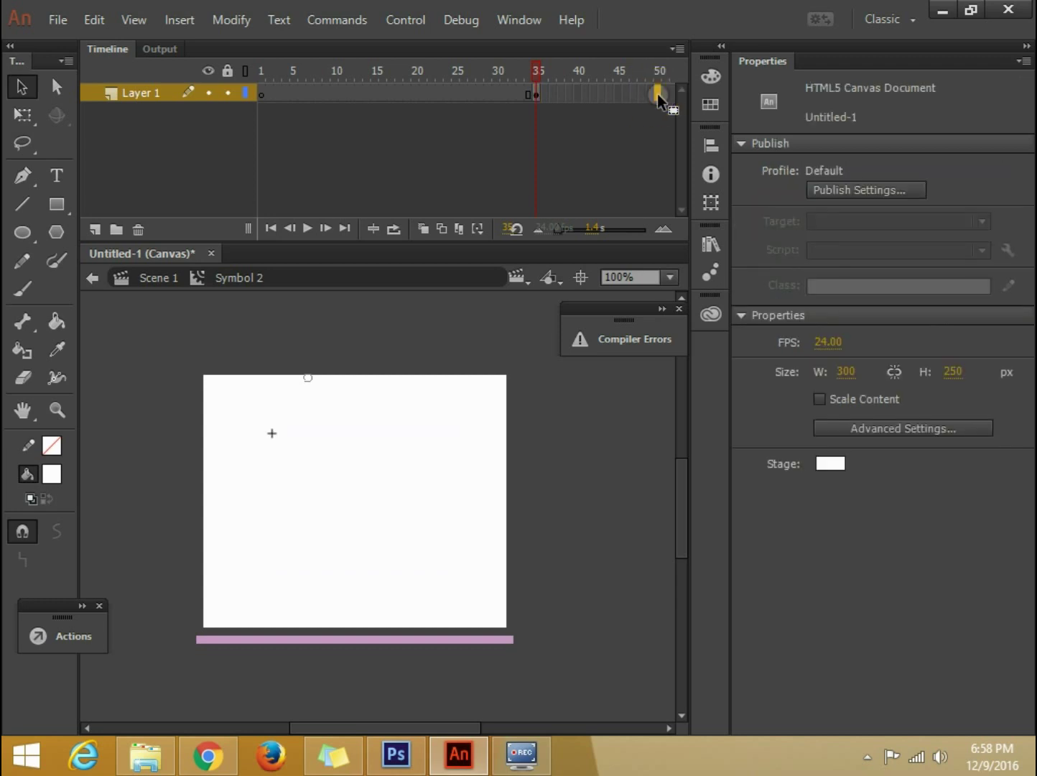
key(F6)
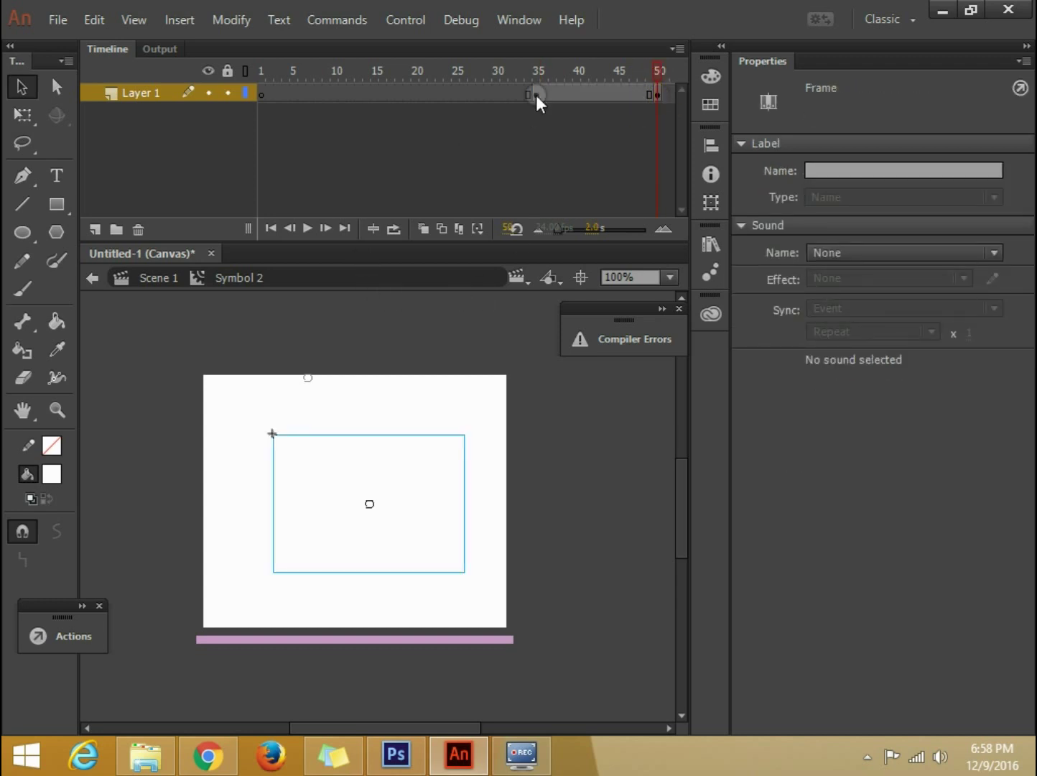
Set the clip's alpha to 0% at frame 35 and create a classic tween to 50
click(536, 95)
click(393, 491)
click(833, 296)
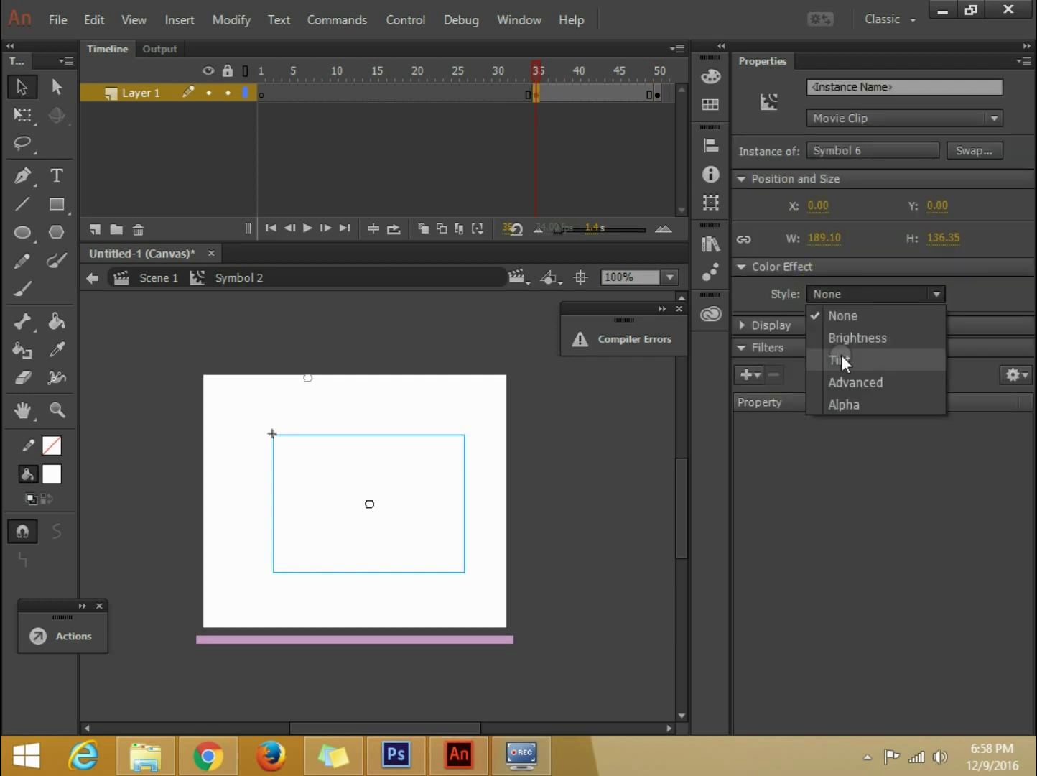
click(846, 403)
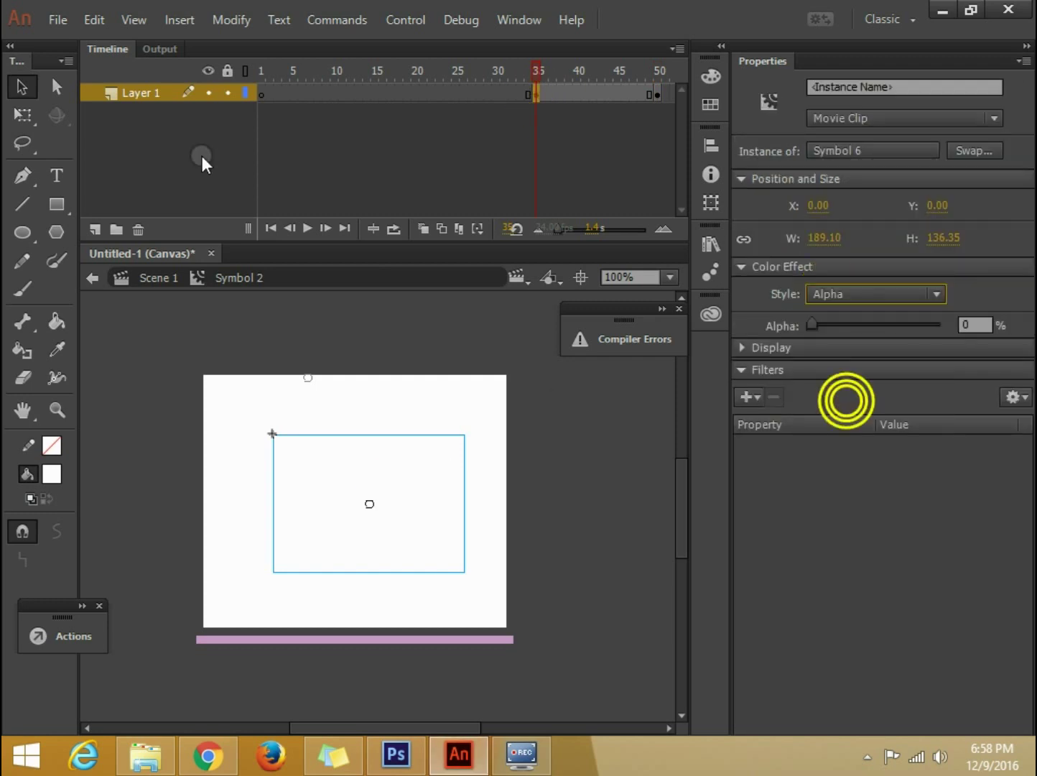
right_click(581, 93)
click(636, 151)
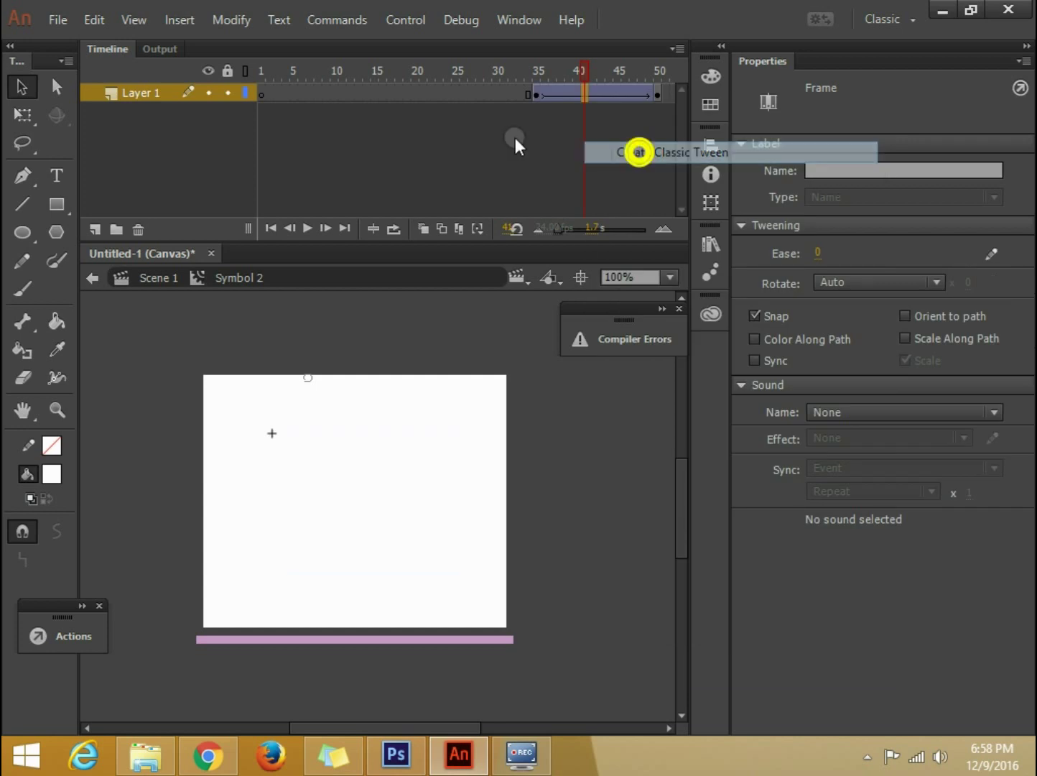
Add a new layer with a frame 50 keyframe holding this.stop();
click(98, 228)
click(660, 95)
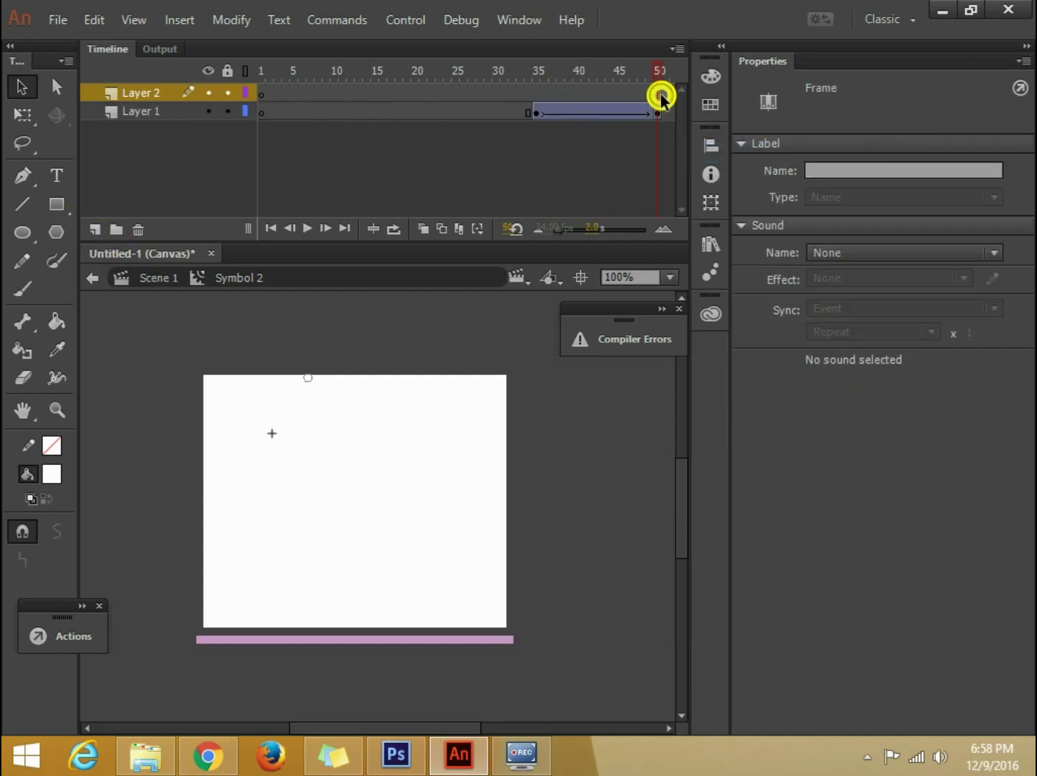
key(F6)
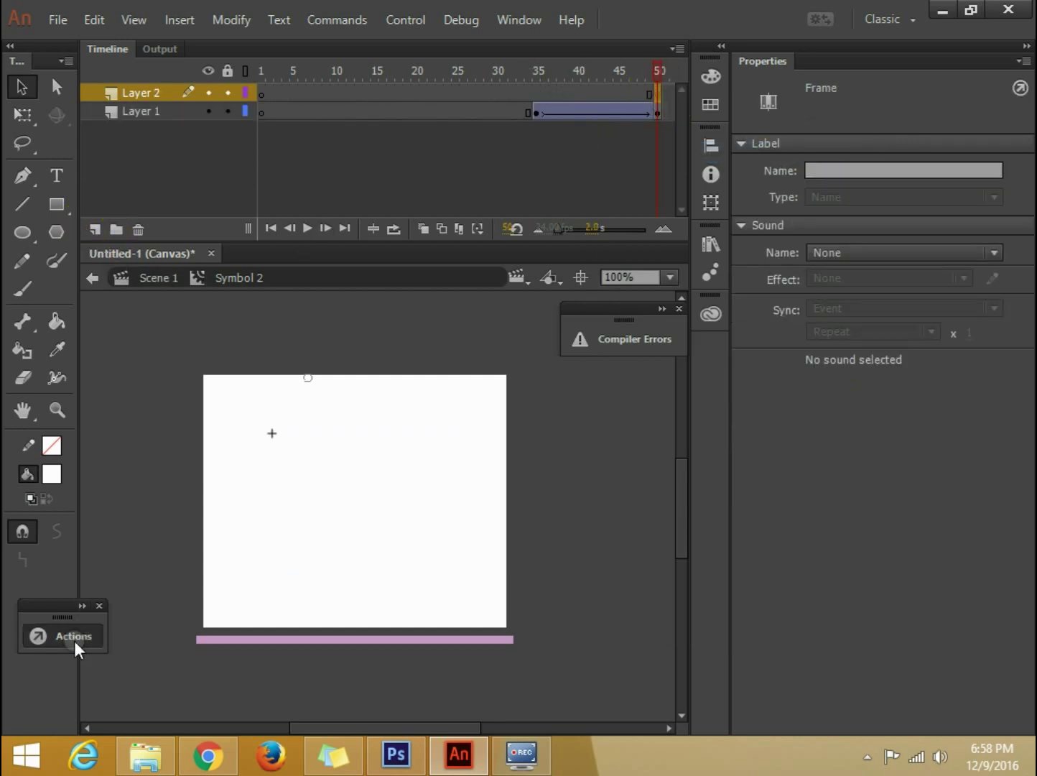
click(74, 640)
text(this.sto)
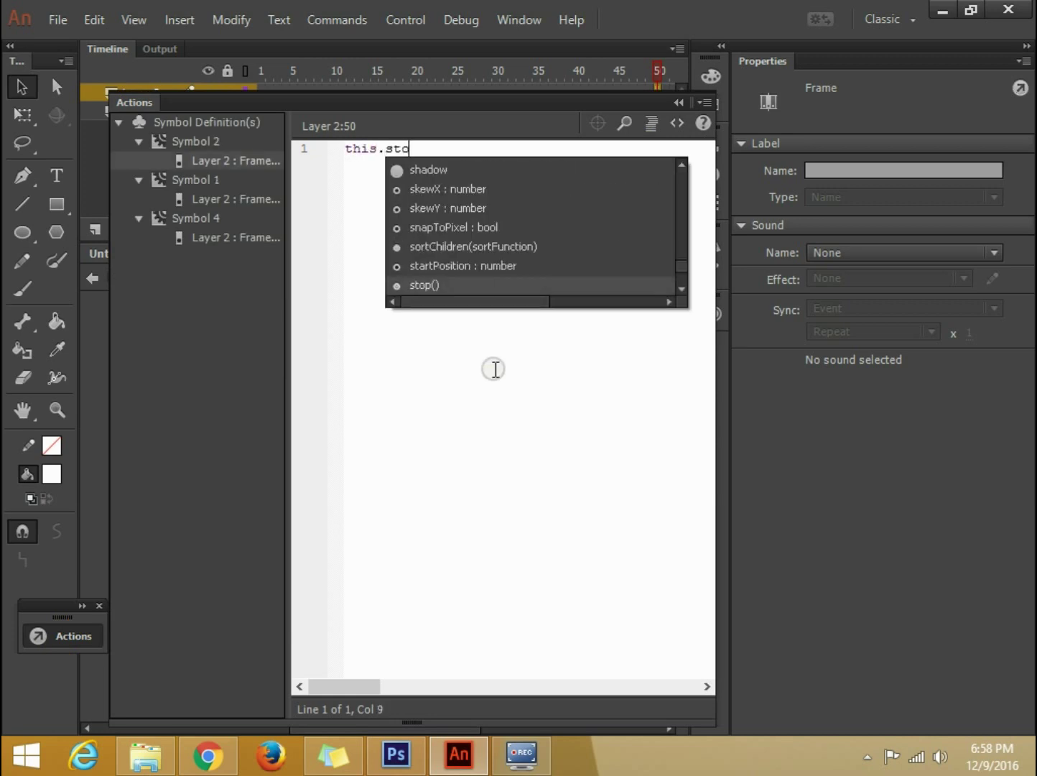
text(p)
key(Return)
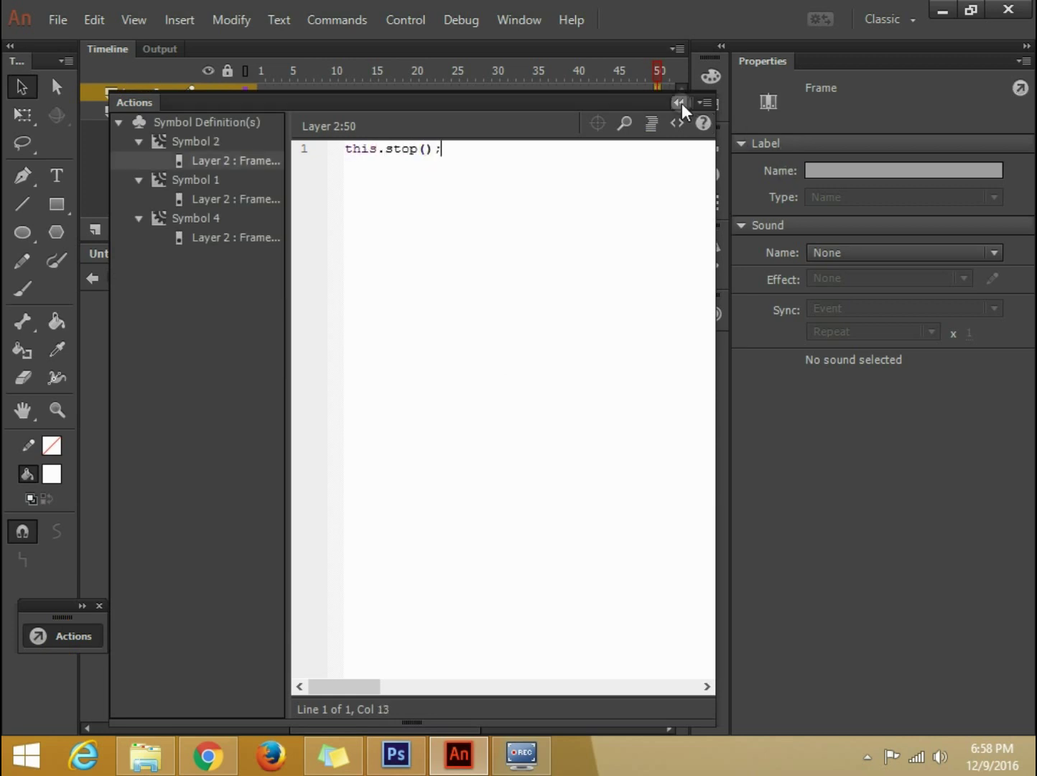
Collapse the script editor, return to Scene 1, and enter Symbol 3 for editing
click(679, 102)
click(164, 278)
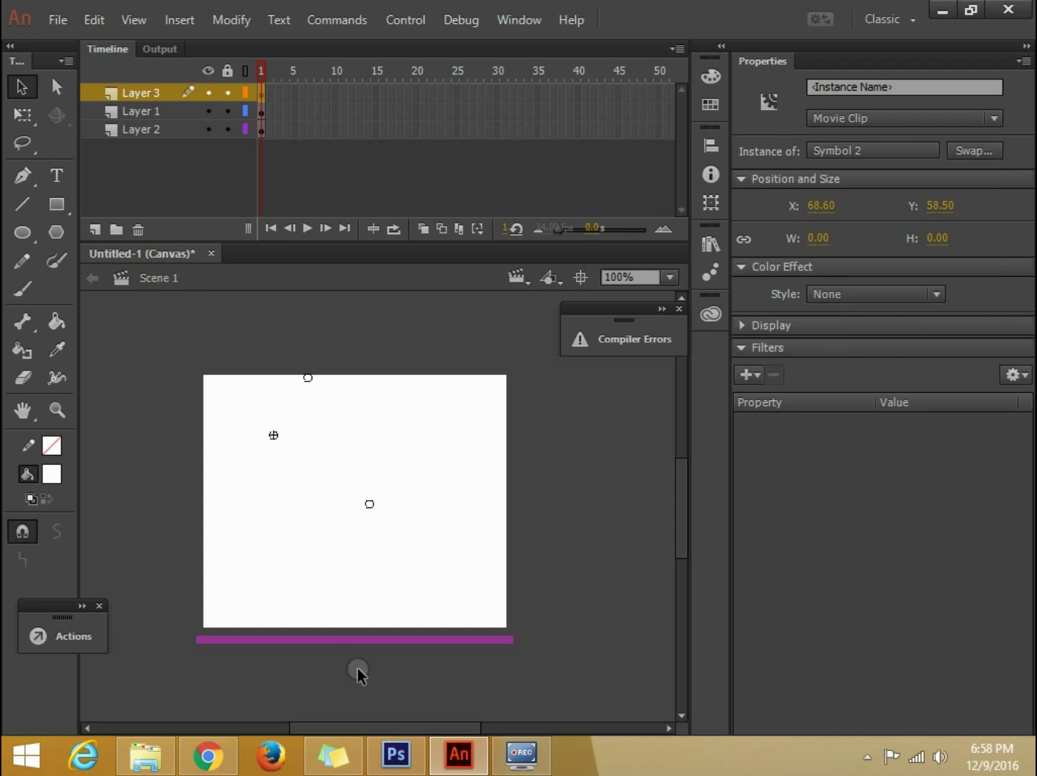
click(332, 584)
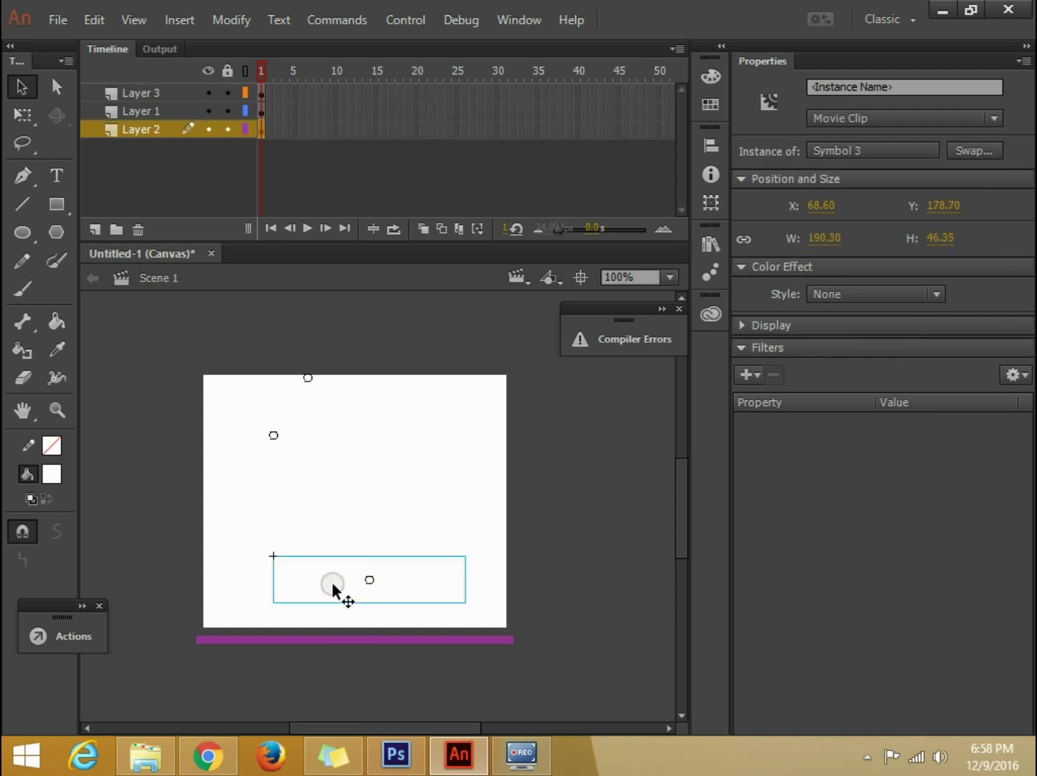
double_click(332, 583)
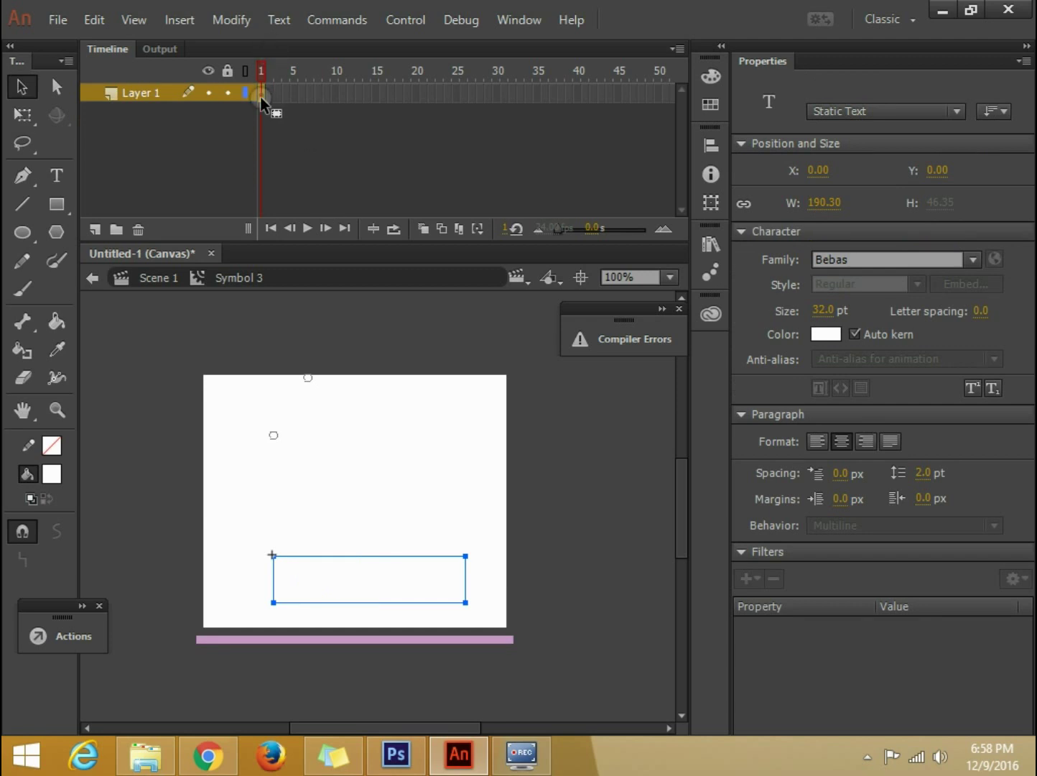
Move the LIMITED OFFER keyframe to frame 53 and extend the layer to frame 65
drag(261, 99, 652, 112)
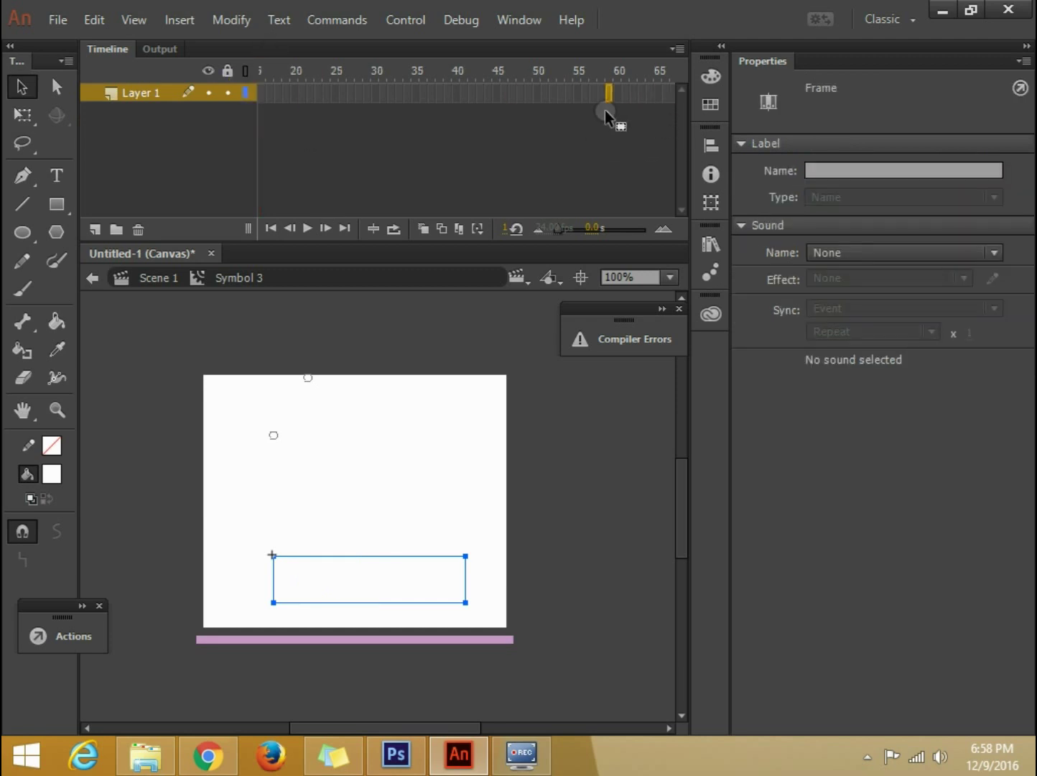
drag(560, 112, 560, 111)
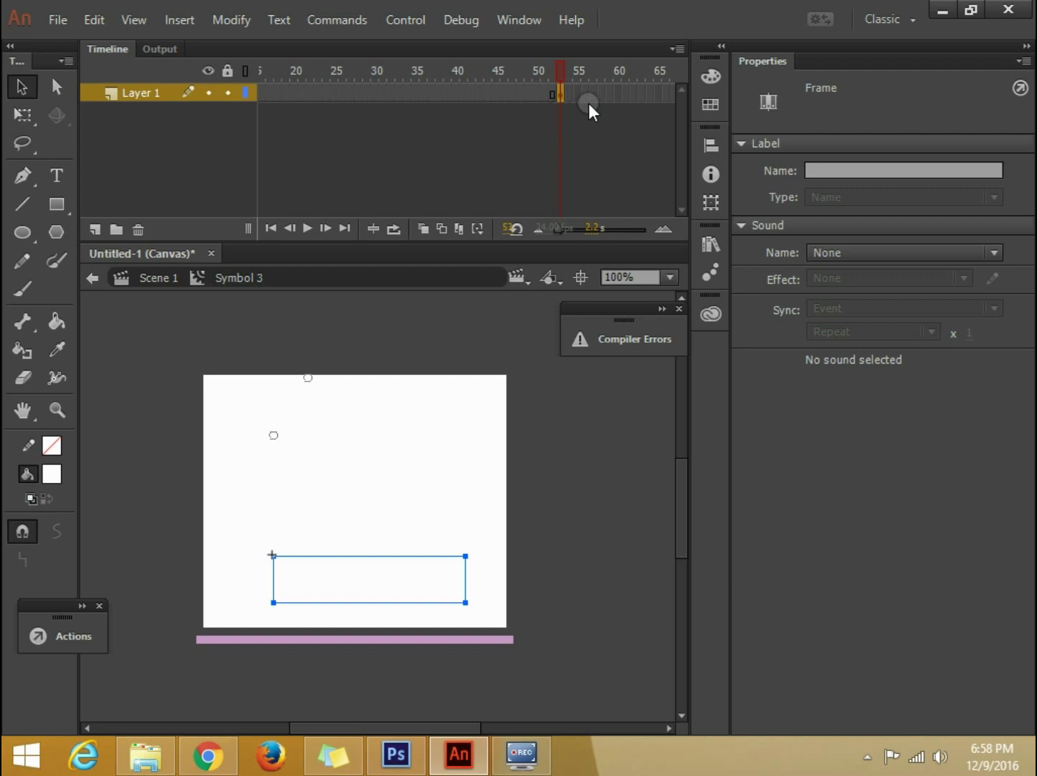
click(657, 94)
key(F5)
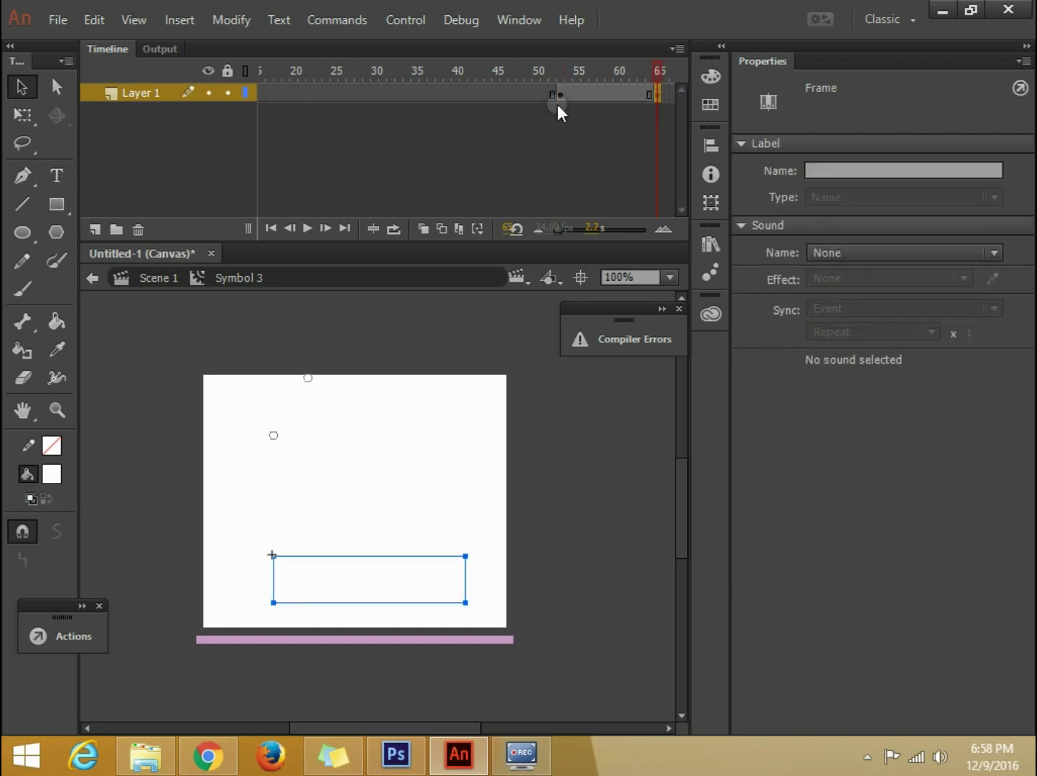
Move LIMITED OFFER off the stage's left at frame 53 and add a classic tween to 65
click(561, 94)
drag(416, 588, 149, 583)
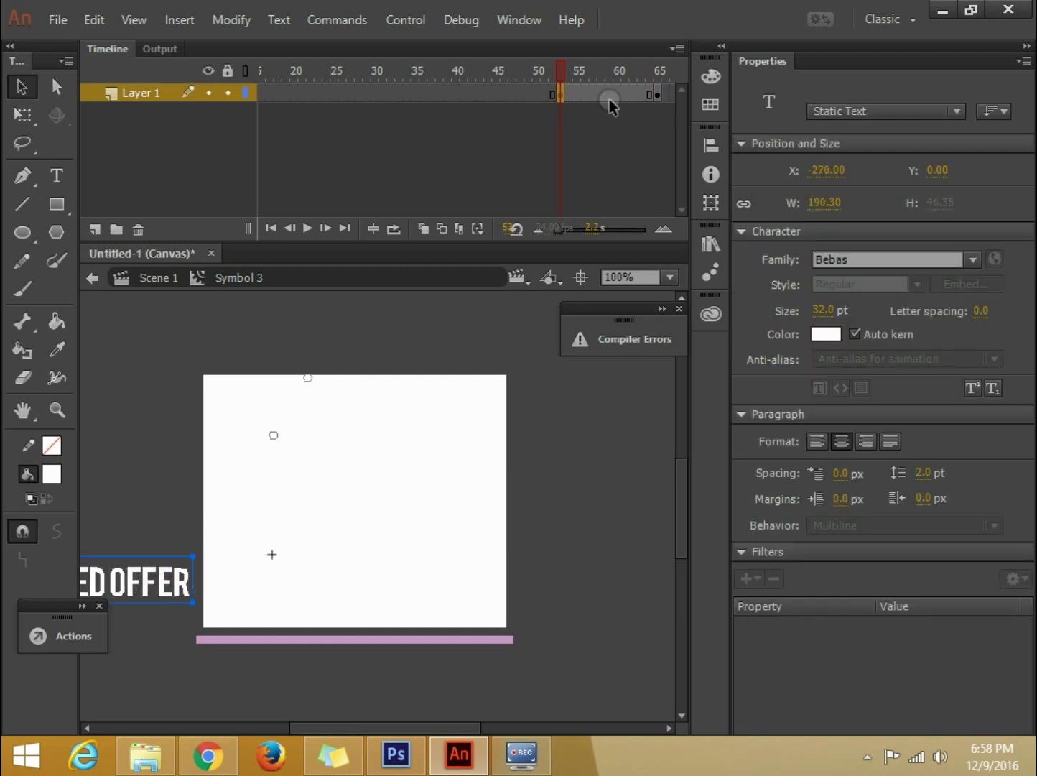
right_click(609, 99)
click(694, 157)
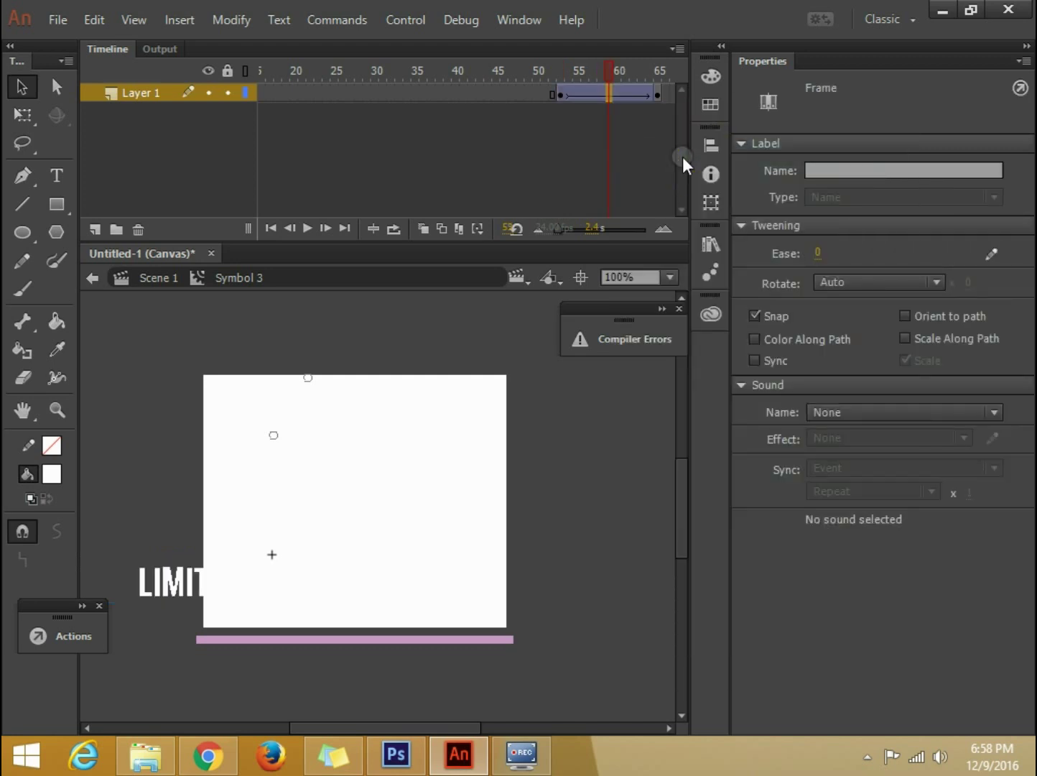
click(657, 95)
Add this.stop() to Layer 2's frame 65 and close the code editor
click(94, 229)
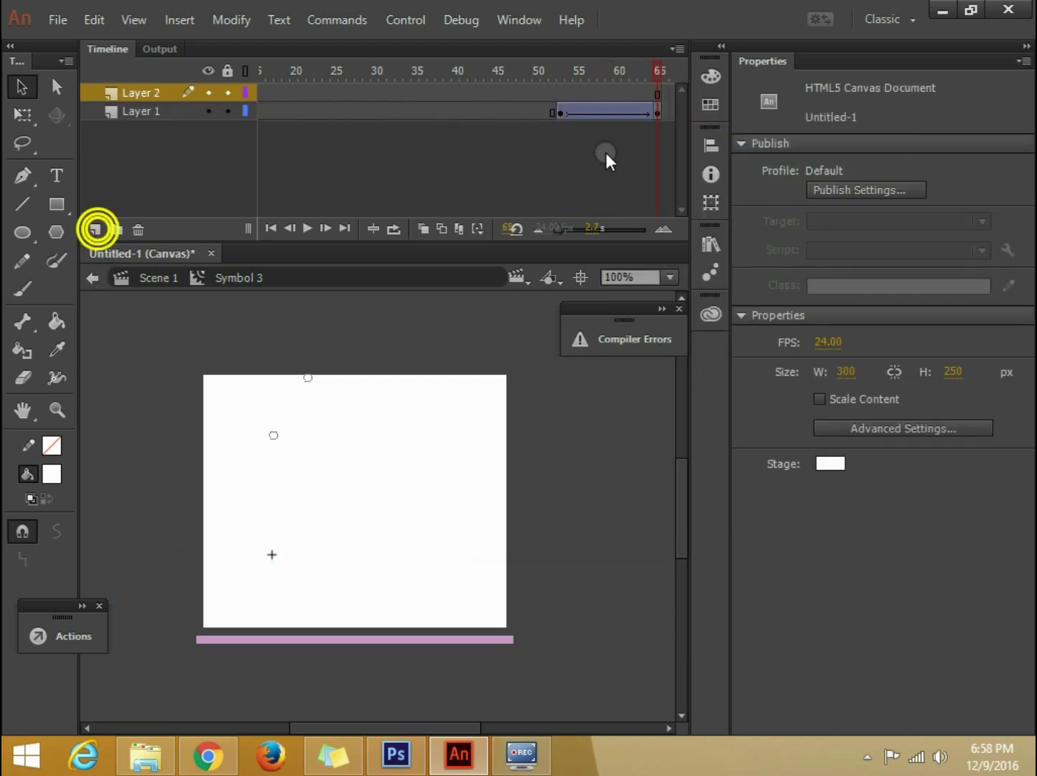
click(656, 93)
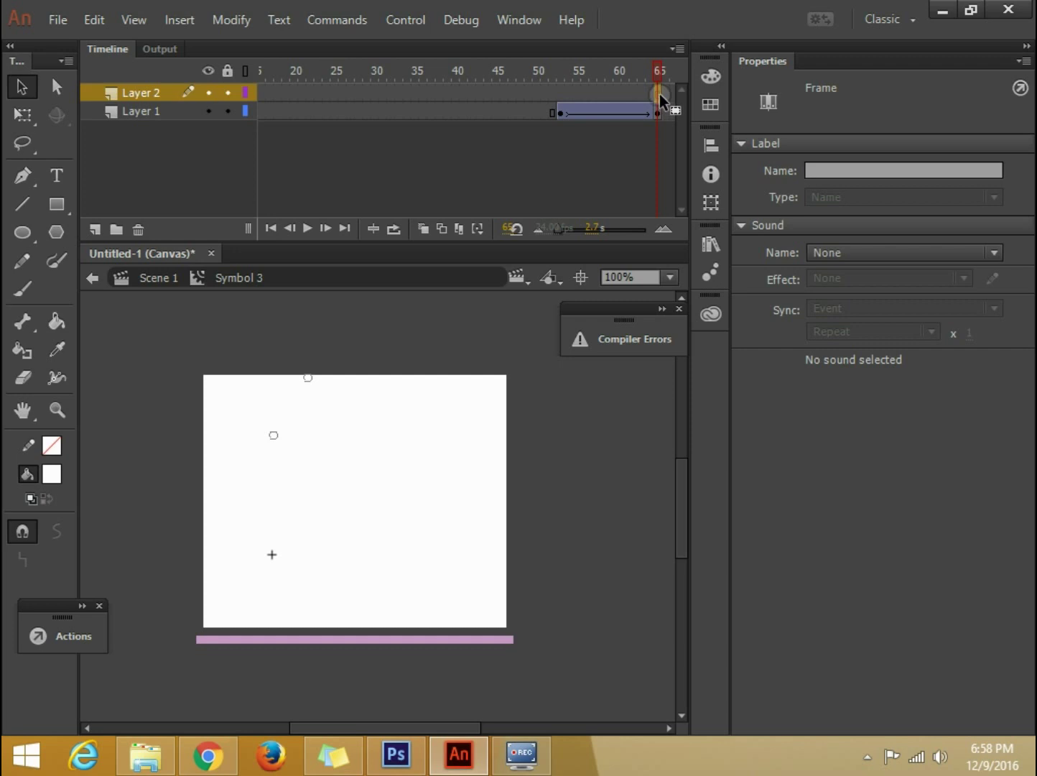
click(70, 636)
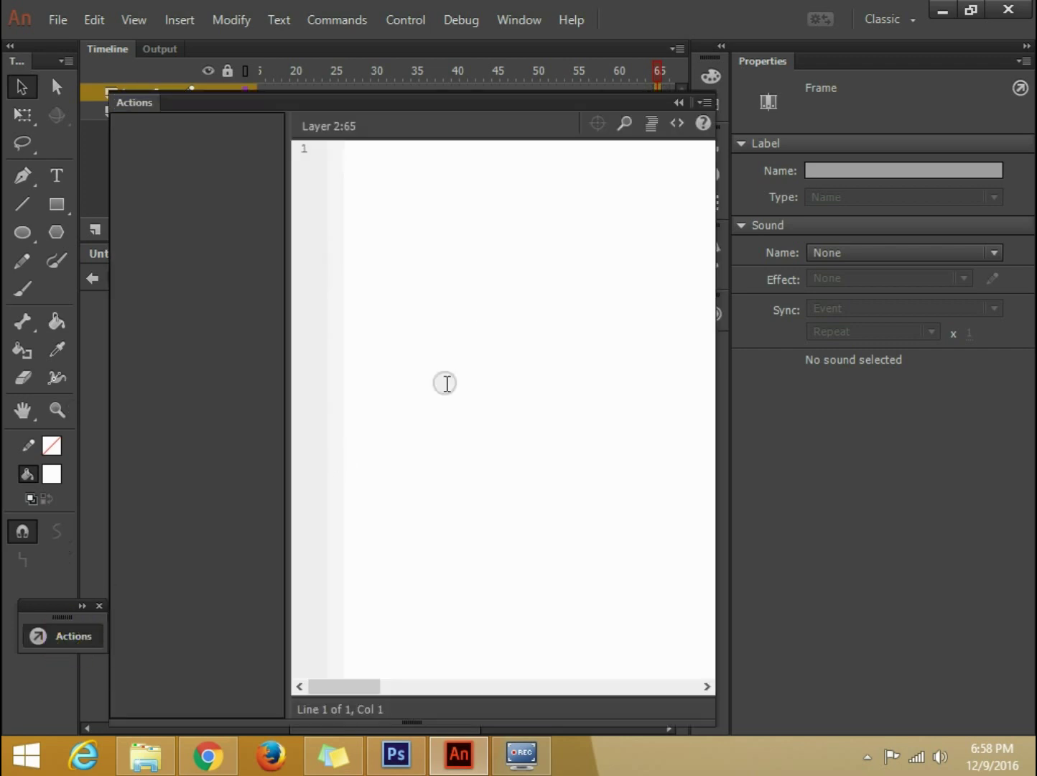
click(483, 334)
text(this.sti)
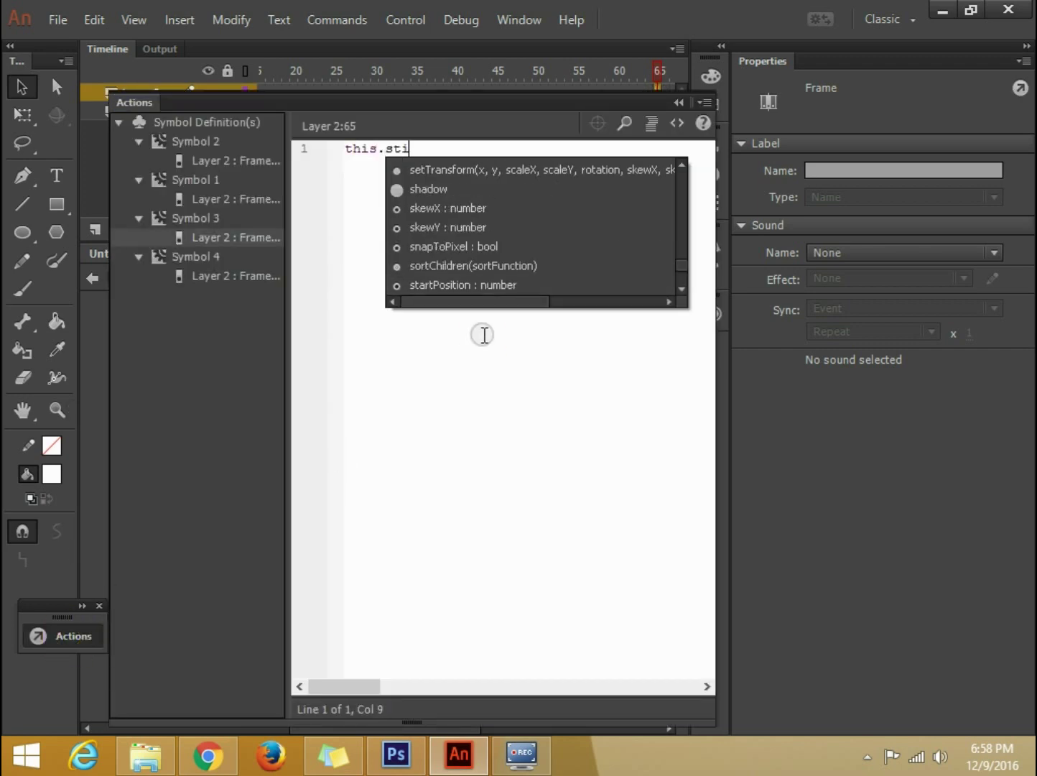
text(op)
key(BackSpace)
key(BackSpace)
key(BackSpace)
text(op)
key(Return)
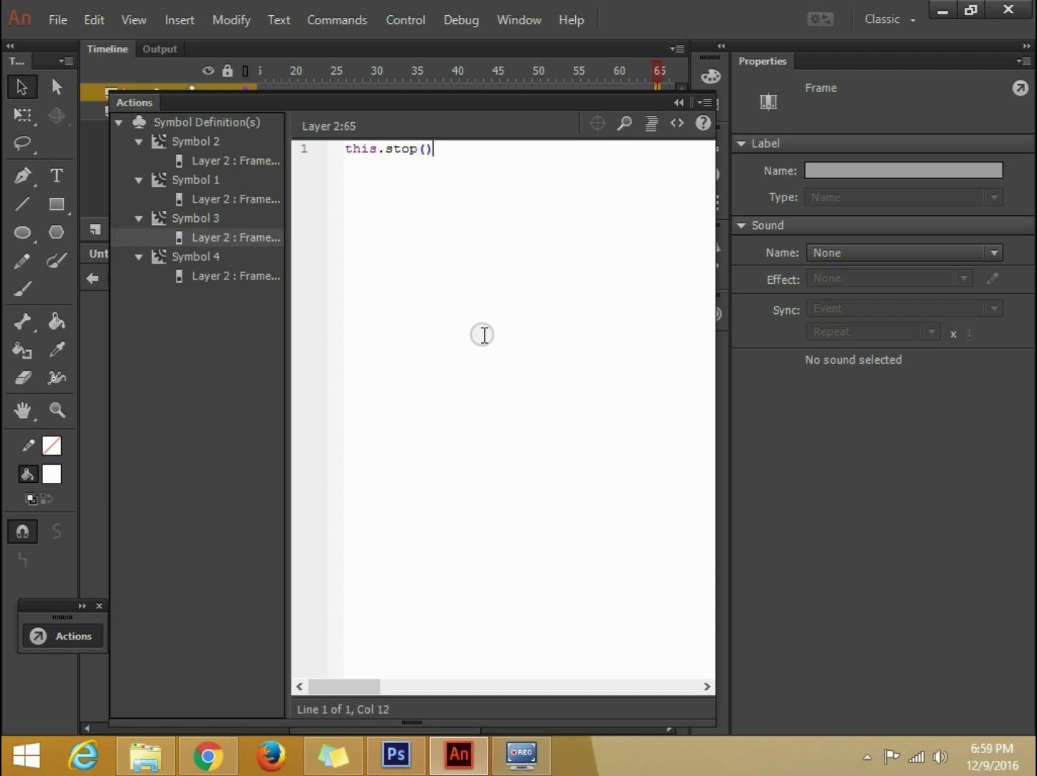
click(677, 98)
click(528, 425)
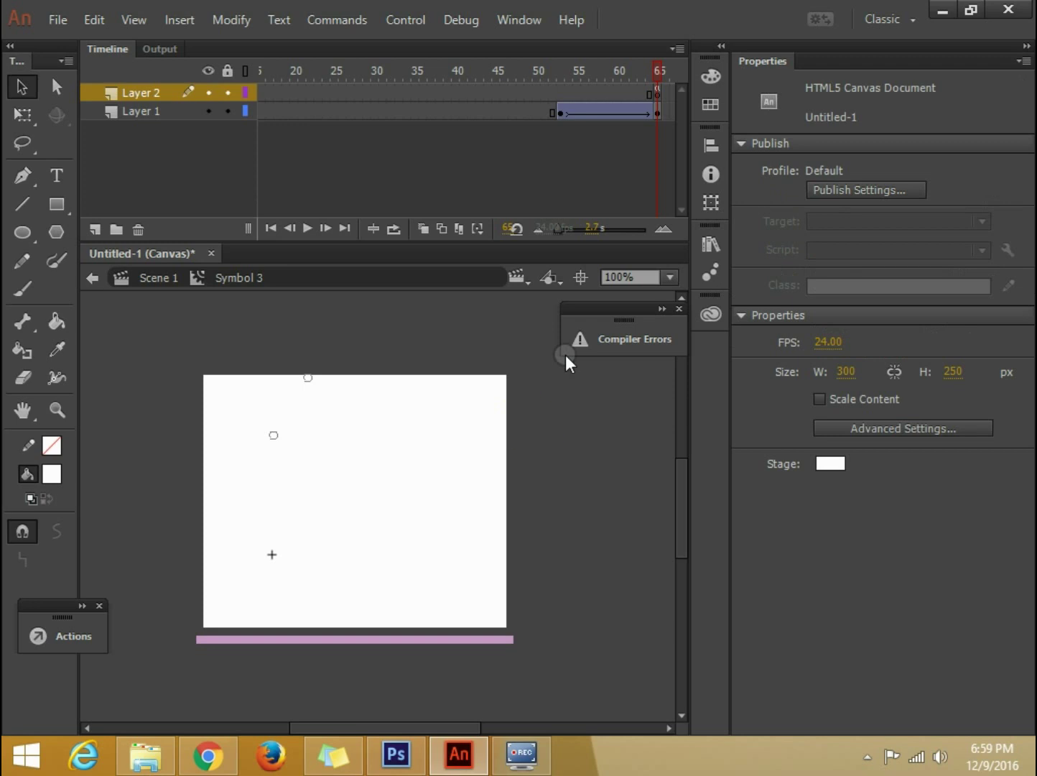
Test the banner with Ctrl+Enter and dismiss the 'stop' is undefined script errors
key(ctrl+Return)
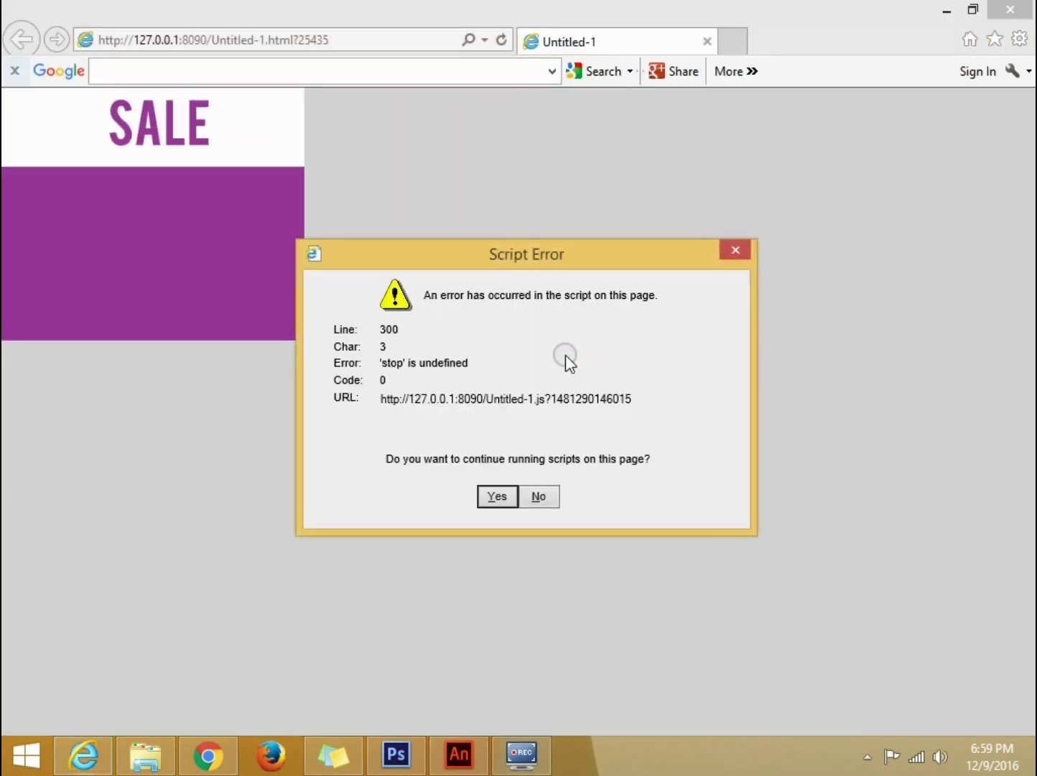
click(490, 499)
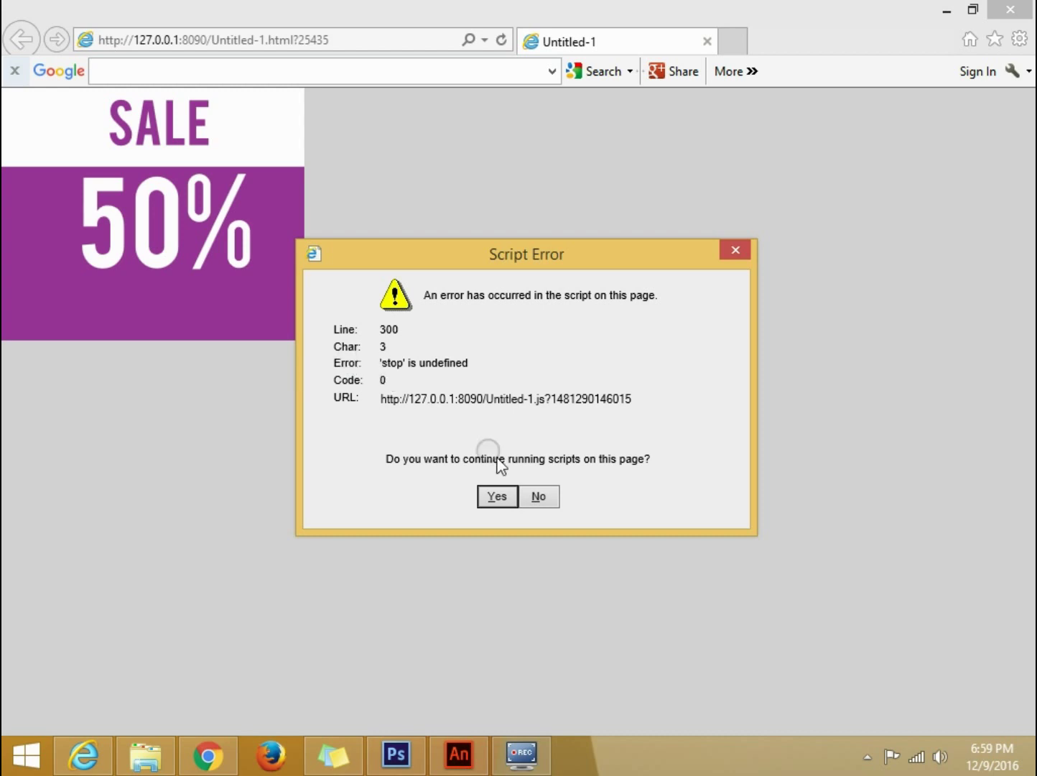
click(497, 497)
Back in Animate, review Symbol 3's frame script, then return to Scene 1's layer timeline
click(458, 753)
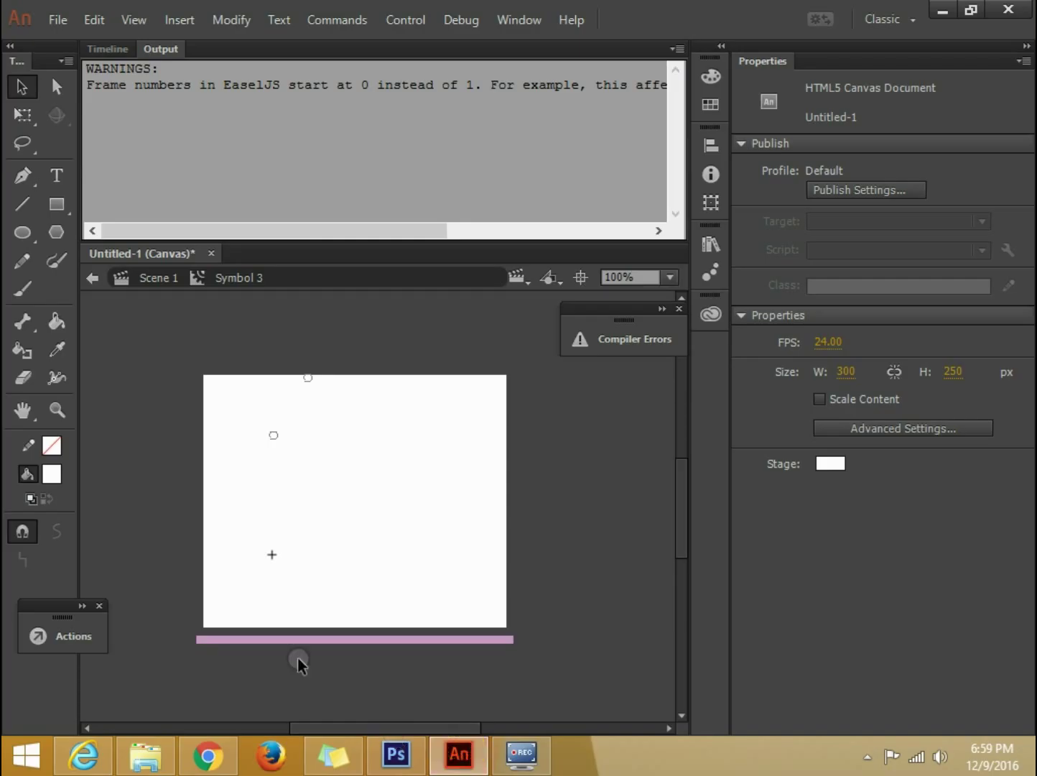
click(53, 635)
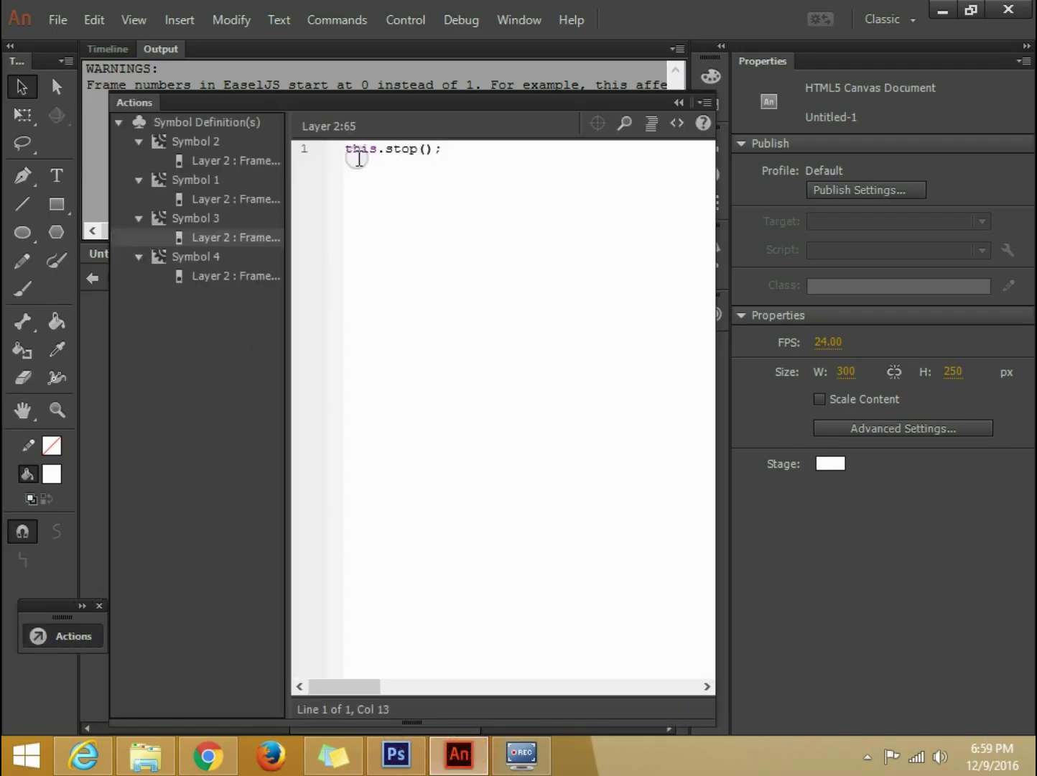
click(677, 103)
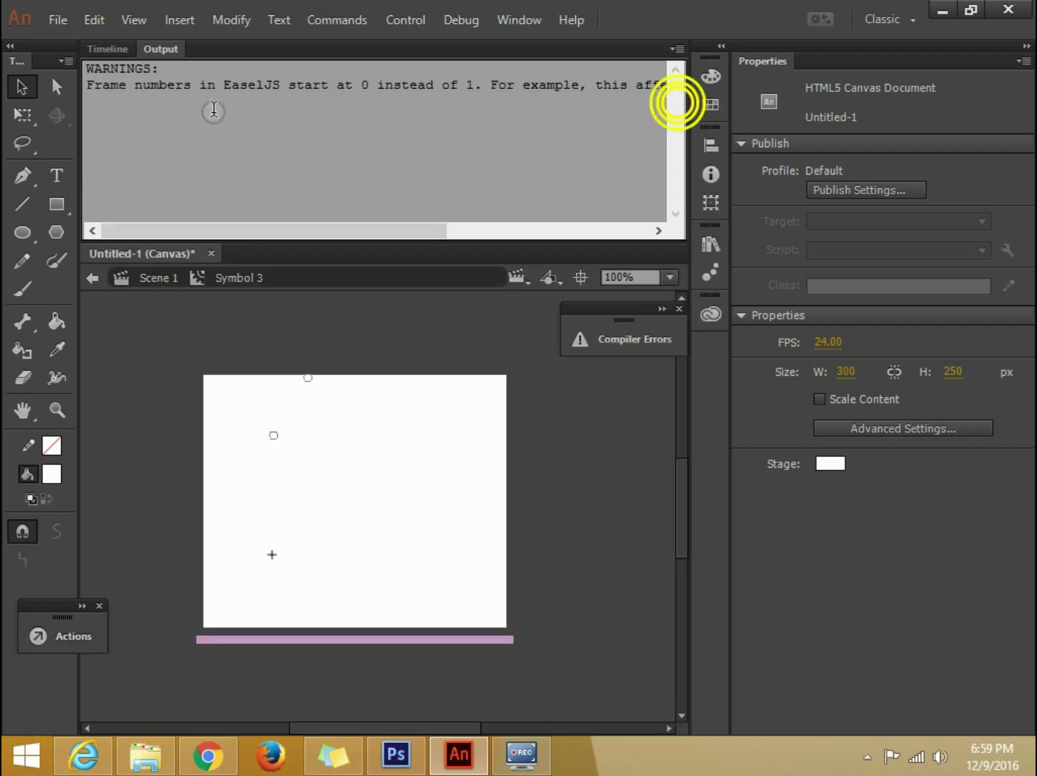
click(97, 48)
click(159, 278)
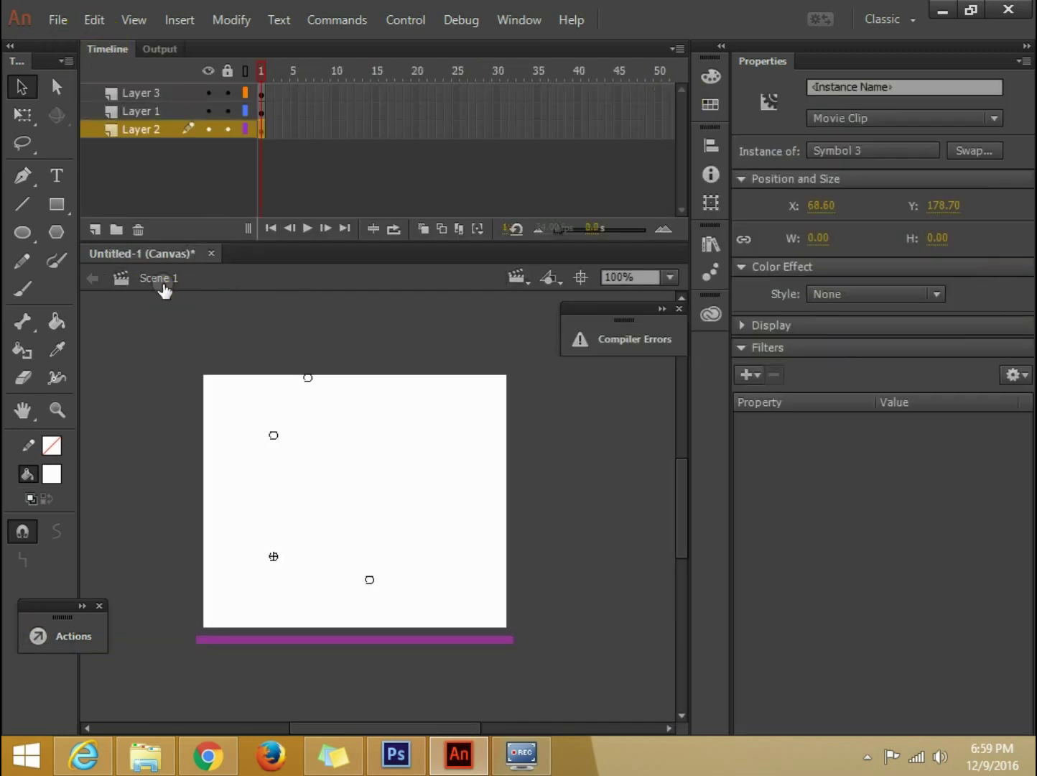
Prefix Symbol 1's stop() with this. and test the banner again with Ctrl+Enter
double_click(308, 377)
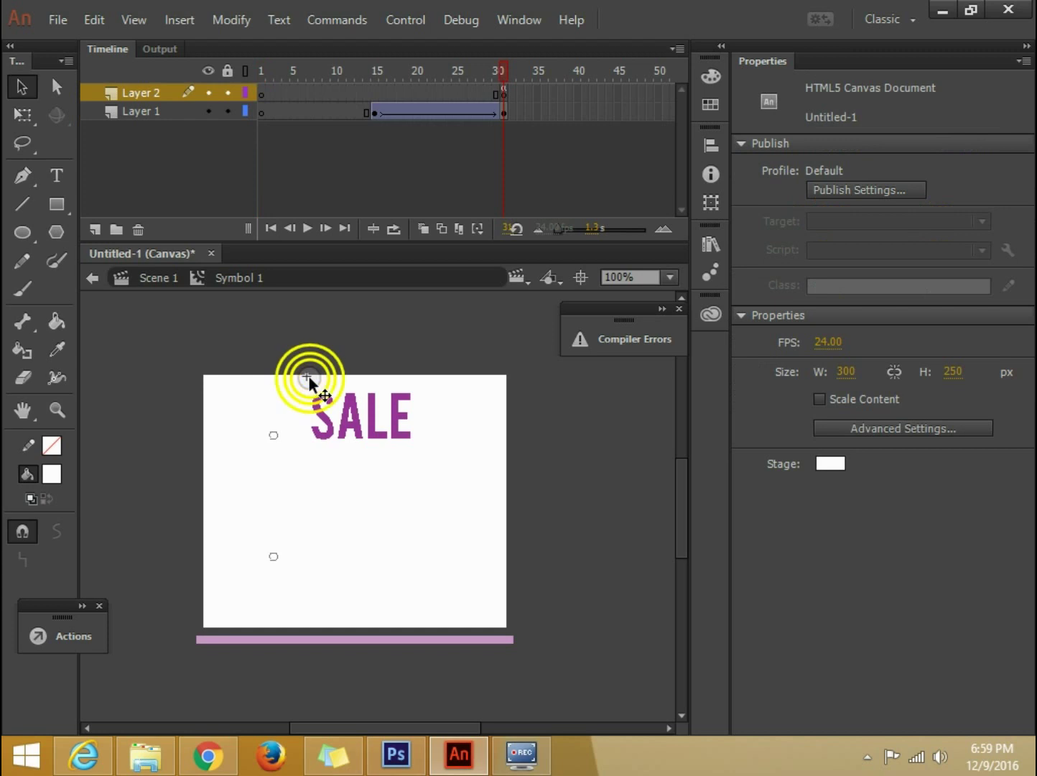
click(77, 636)
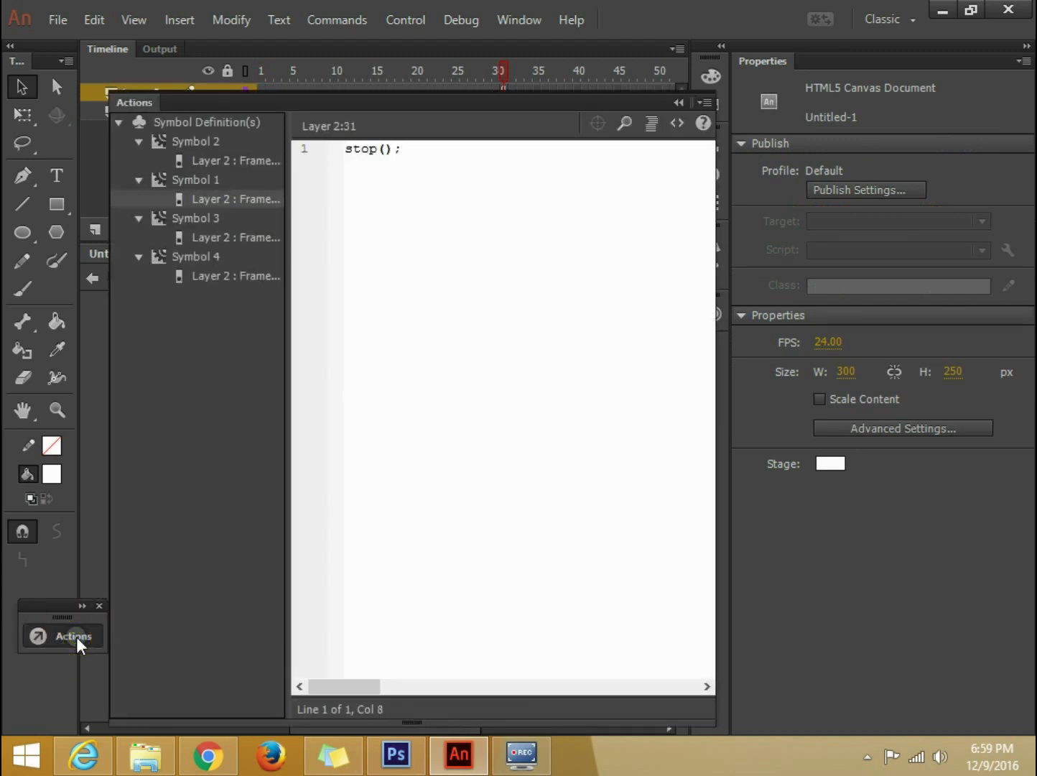
click(346, 148)
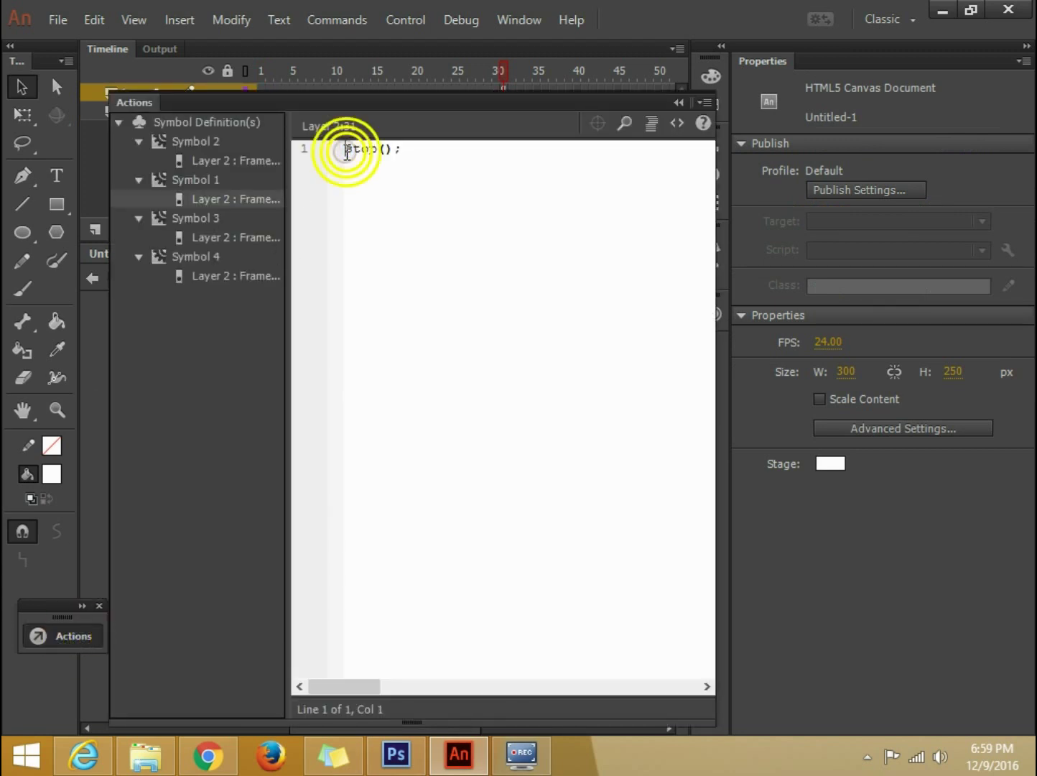
text(this.)
key(ctrl+Return)
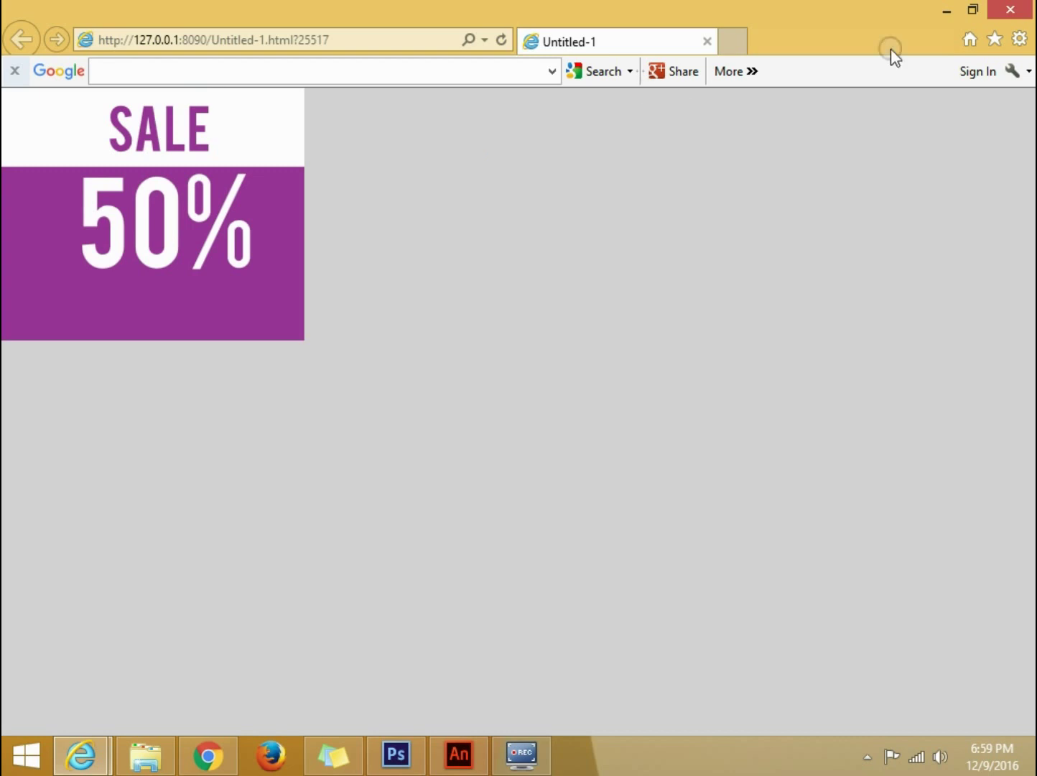
Close the browser preview, enter Symbol 3, and scrub the LIMITED OFFER tween
click(998, 9)
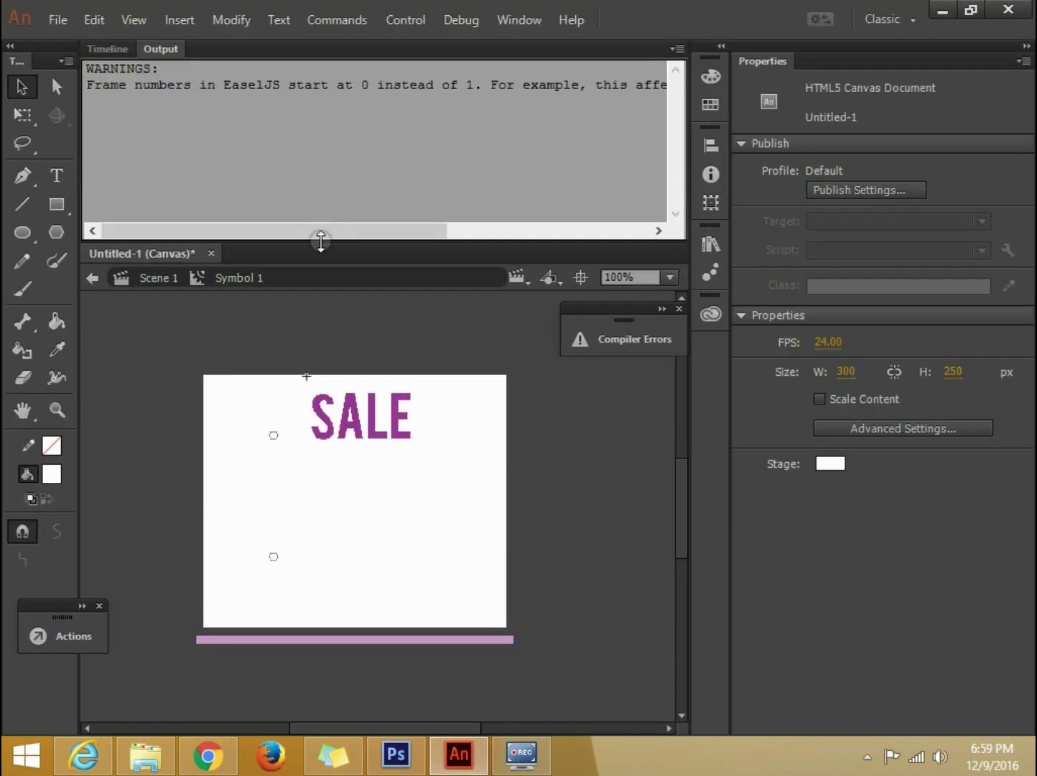
click(165, 276)
click(109, 49)
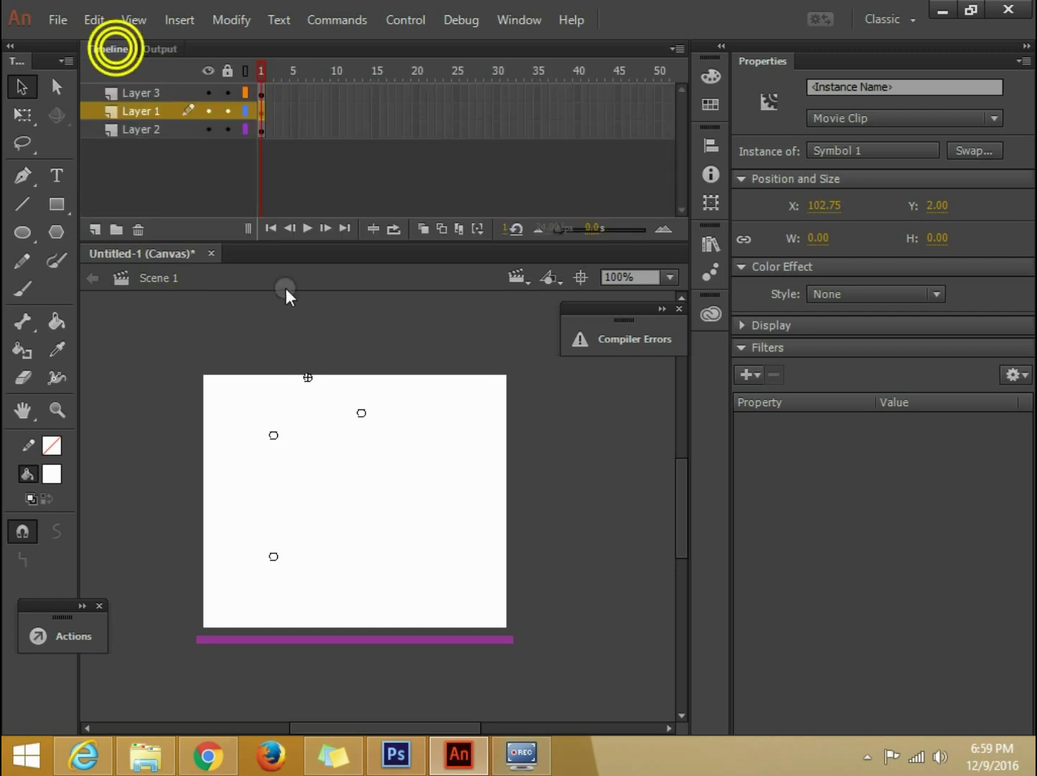
double_click(274, 558)
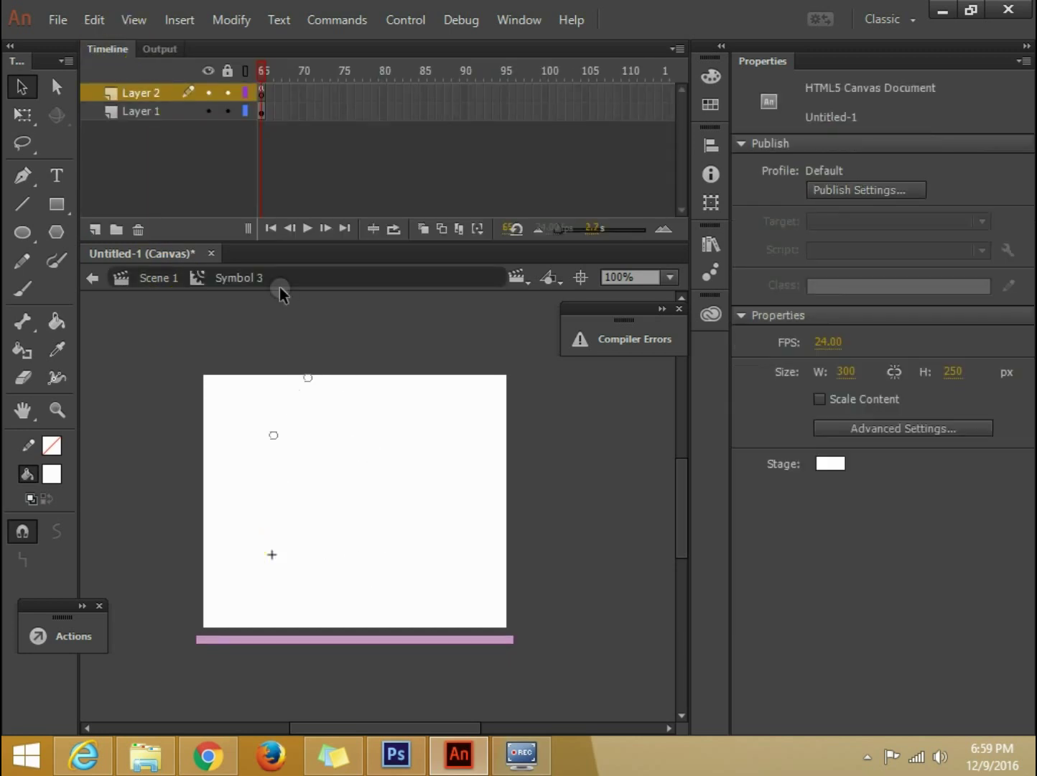
drag(262, 69, 255, 70)
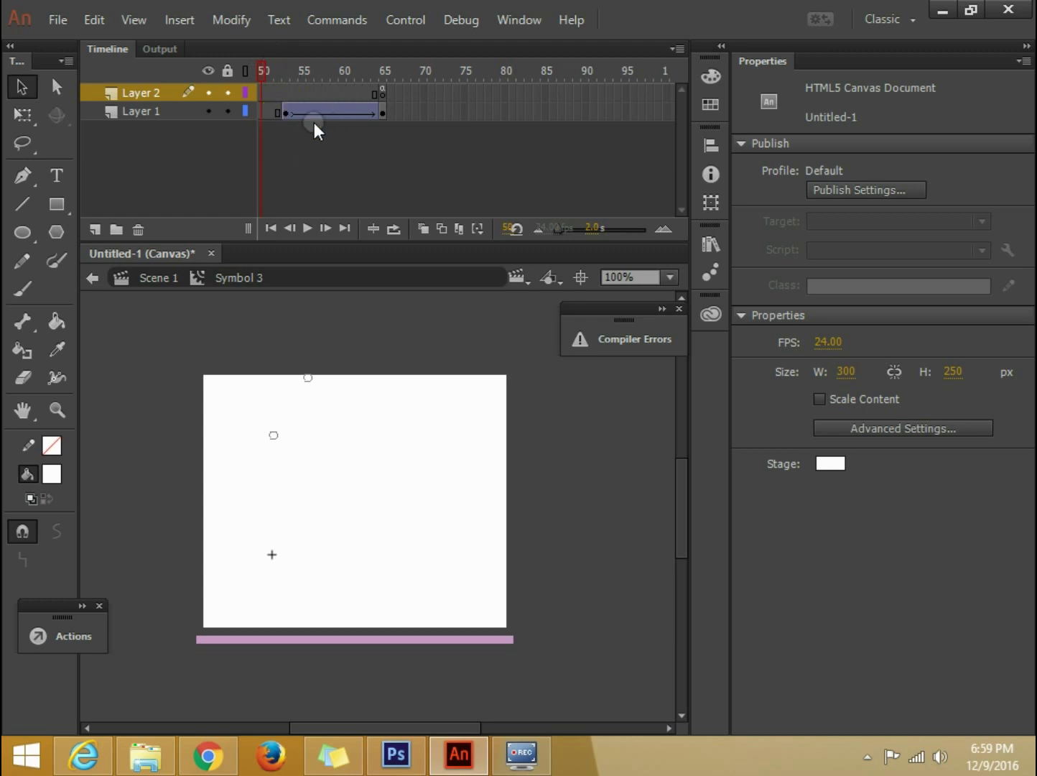
drag(284, 111, 386, 112)
Test the banner in the browser again, then return to Scene 1's layer timeline
key(ctrl+Return)
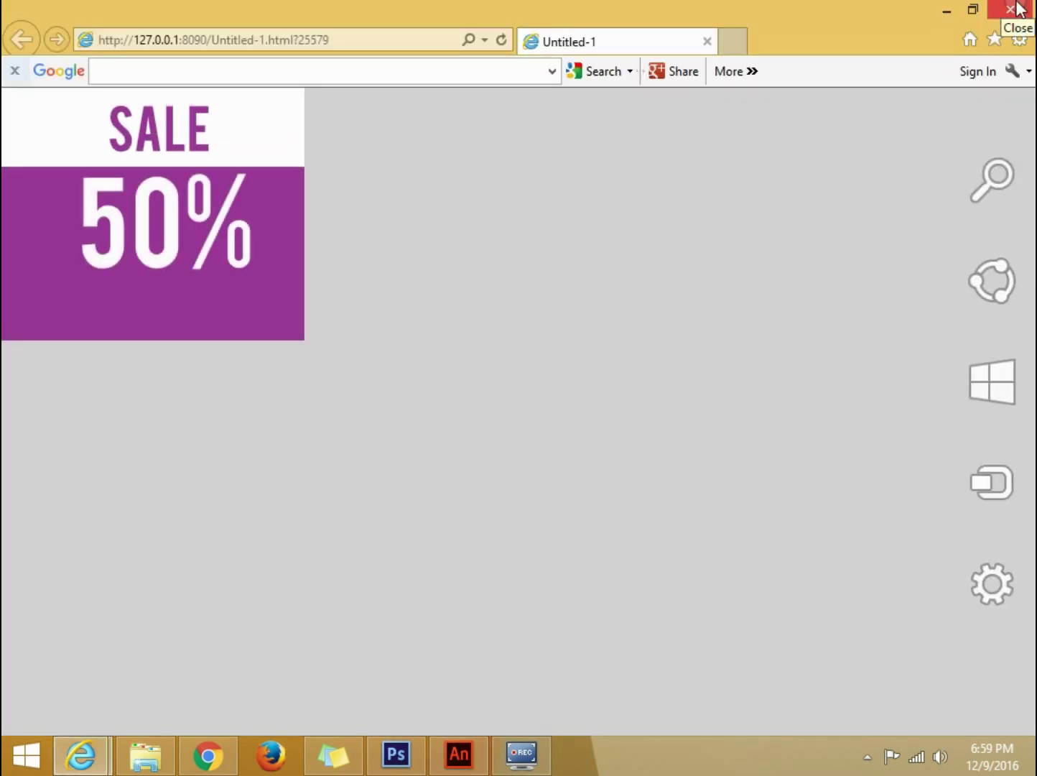
click(1017, 6)
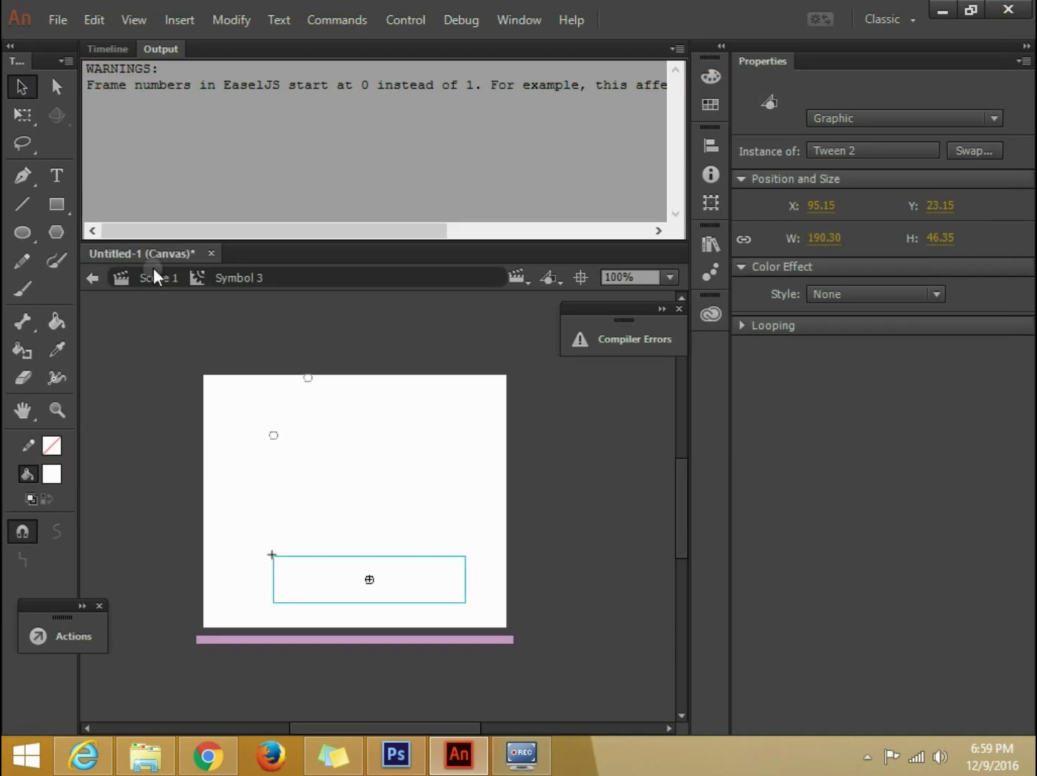
click(155, 279)
click(100, 48)
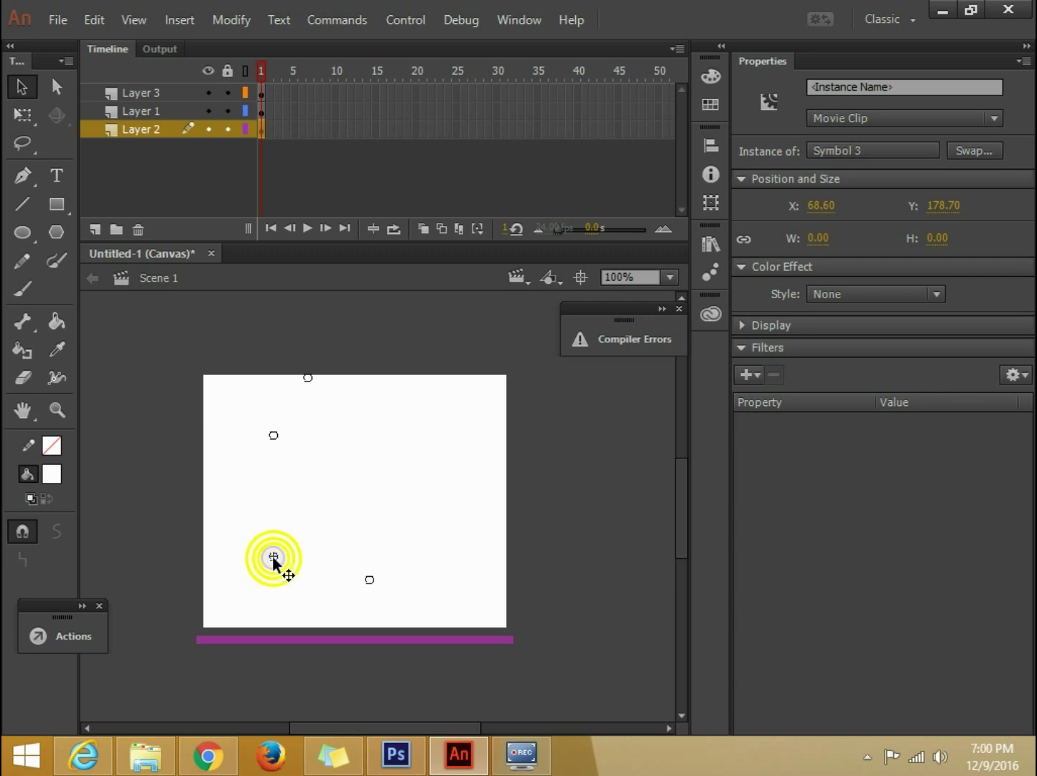
Toggle Layer 2's outline view and set the stage colour to black in Document settings
click(244, 130)
click(244, 130)
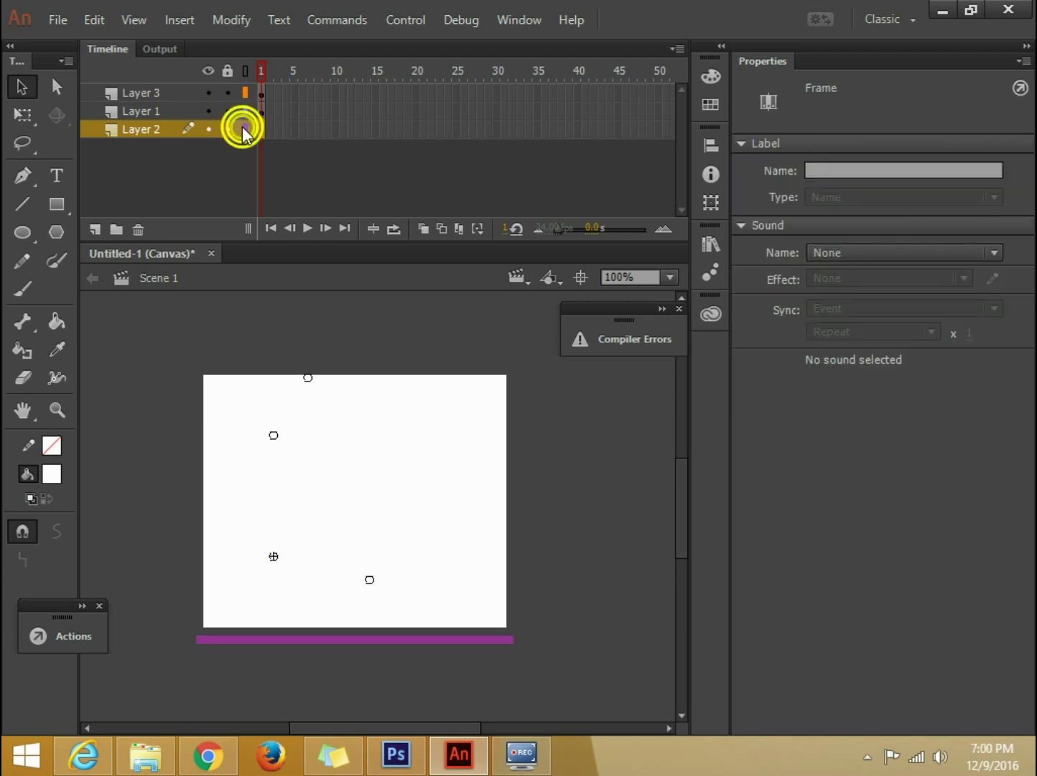
right_click(260, 316)
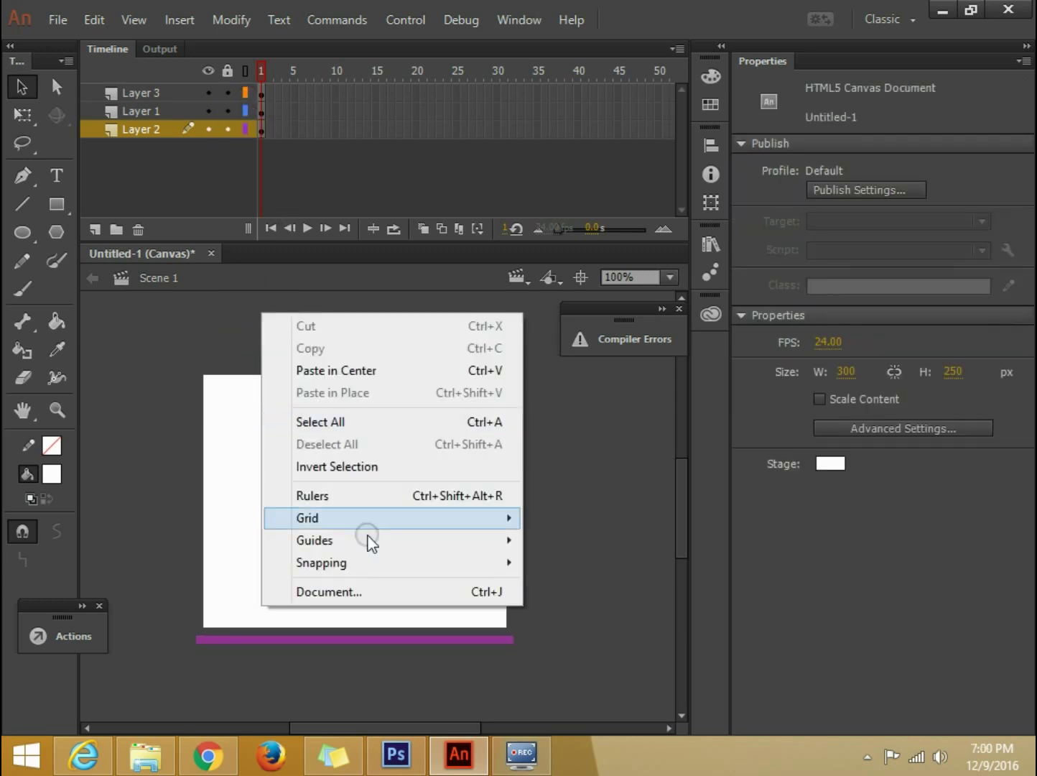
click(332, 594)
click(332, 437)
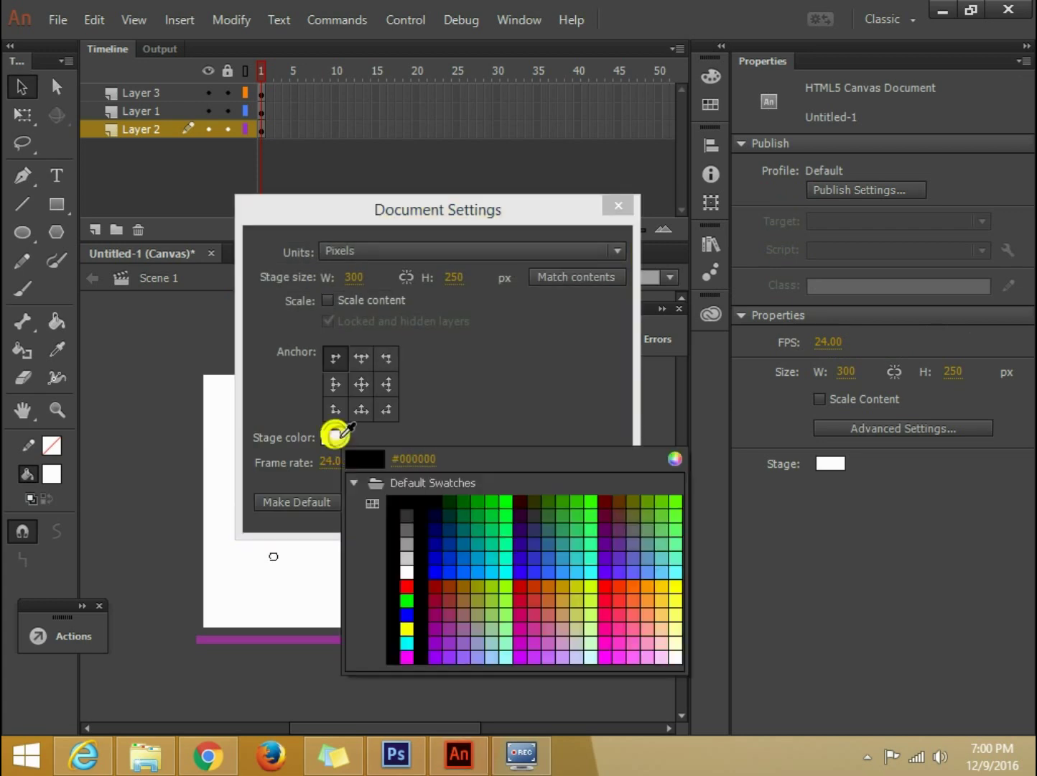
click(403, 505)
click(584, 502)
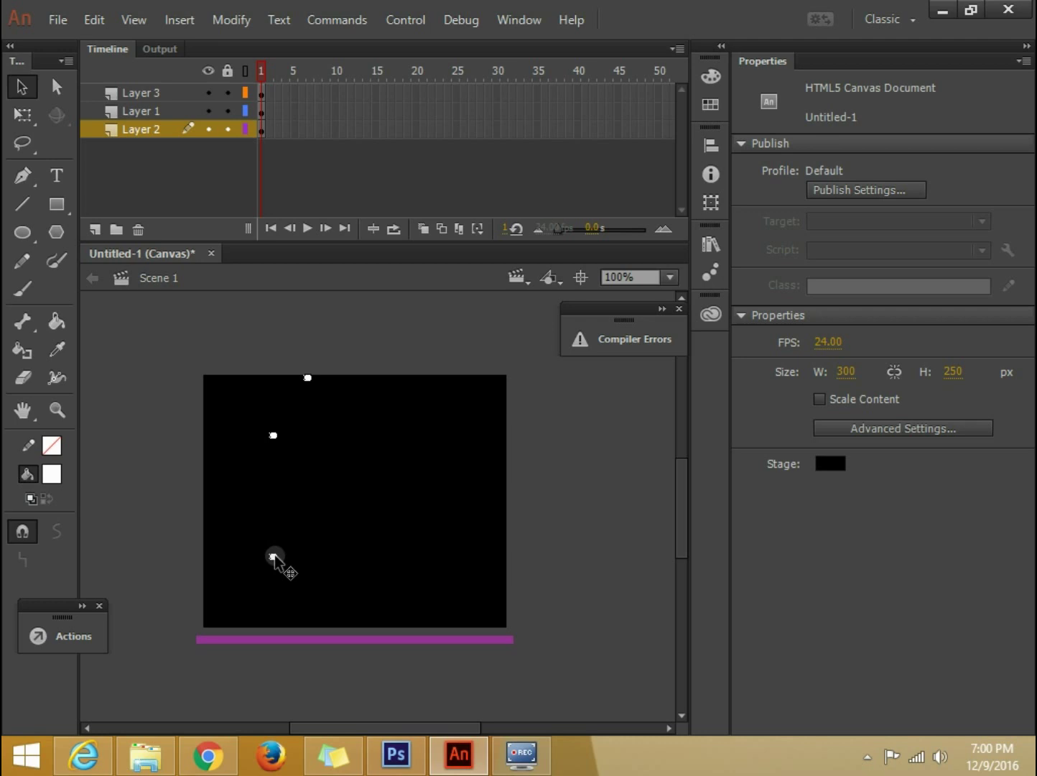
Cut the dot instance and paste it in place on a new Layer 4
click(274, 558)
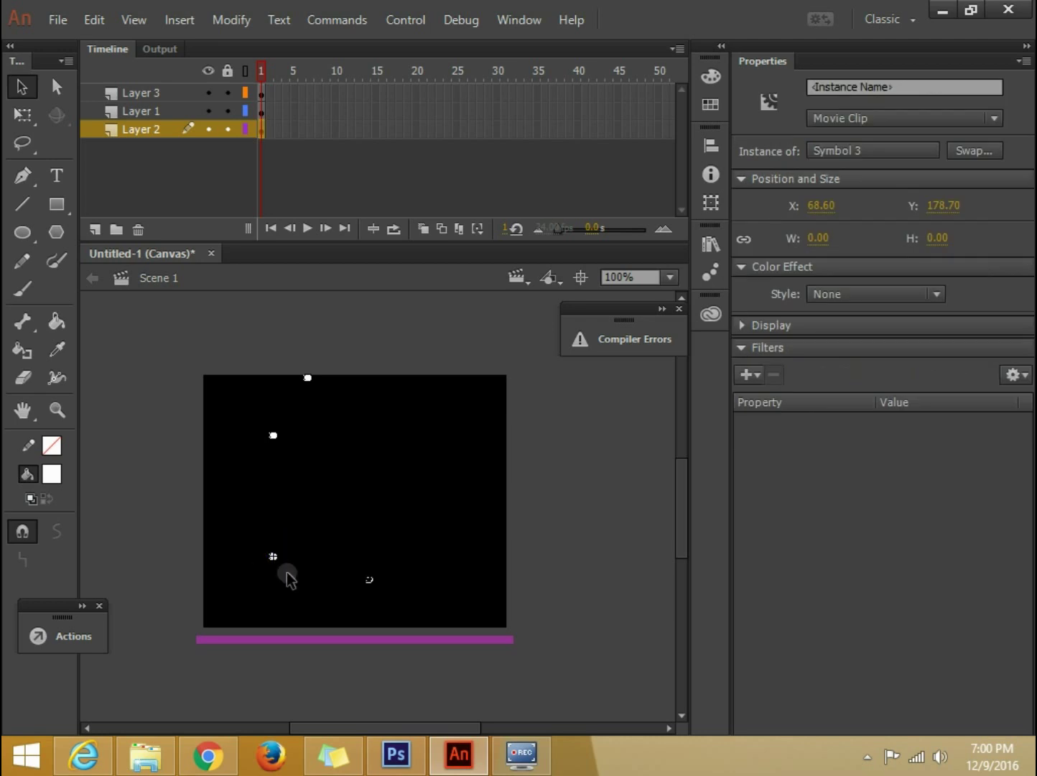
key(ctrl+x)
click(94, 230)
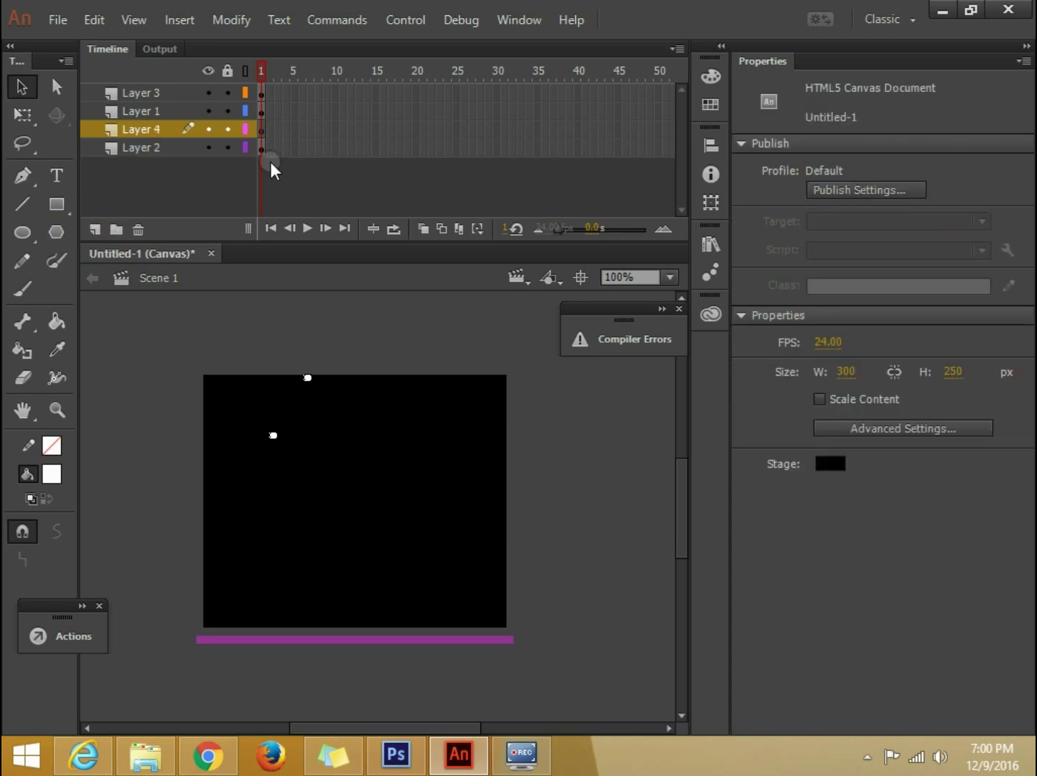
click(260, 133)
right_click(204, 332)
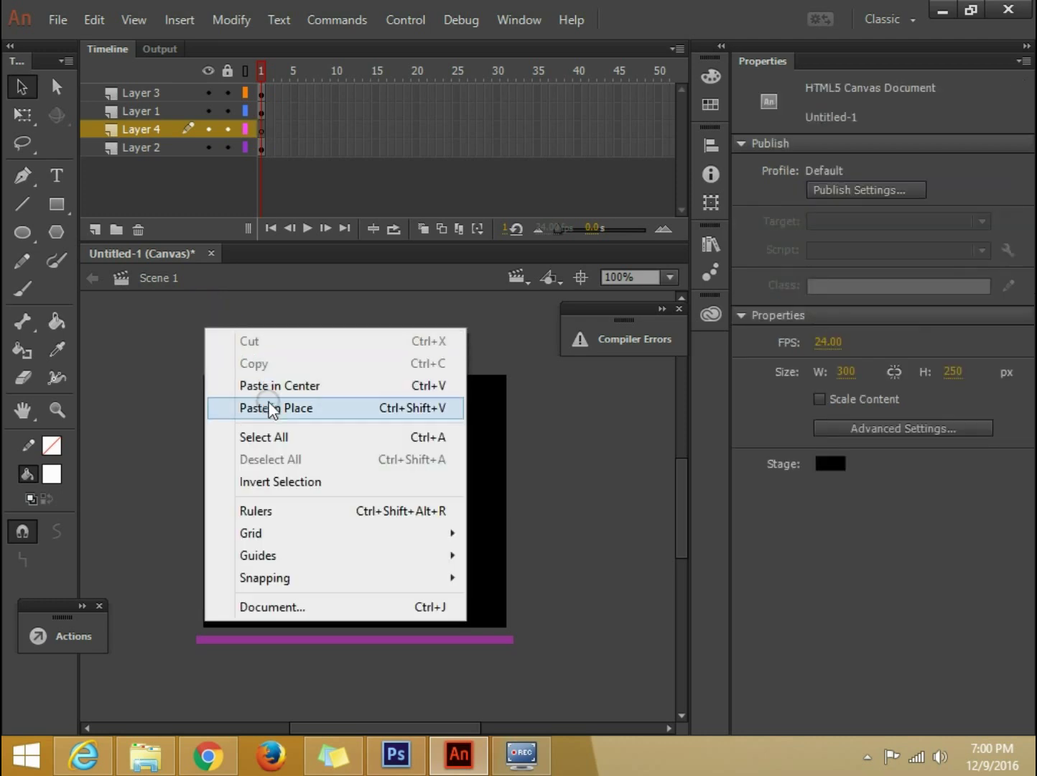
click(270, 408)
click(222, 330)
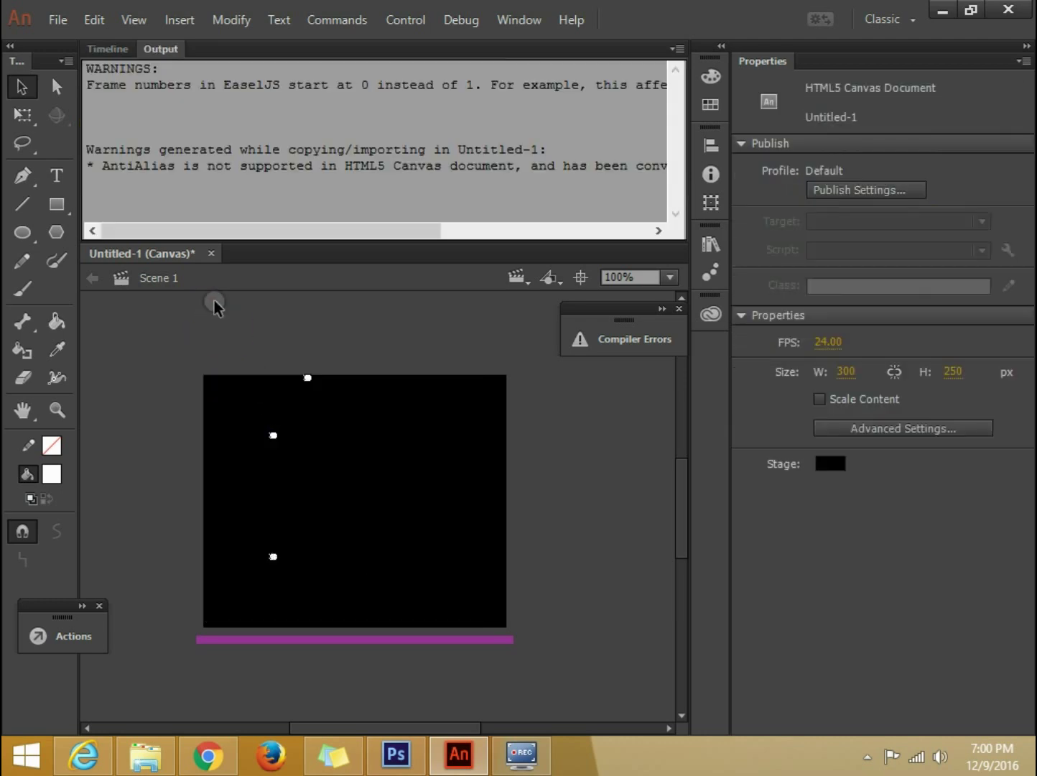
Change the stage colour to white and preview the banner with Ctrl+Enter
right_click(212, 307)
click(297, 589)
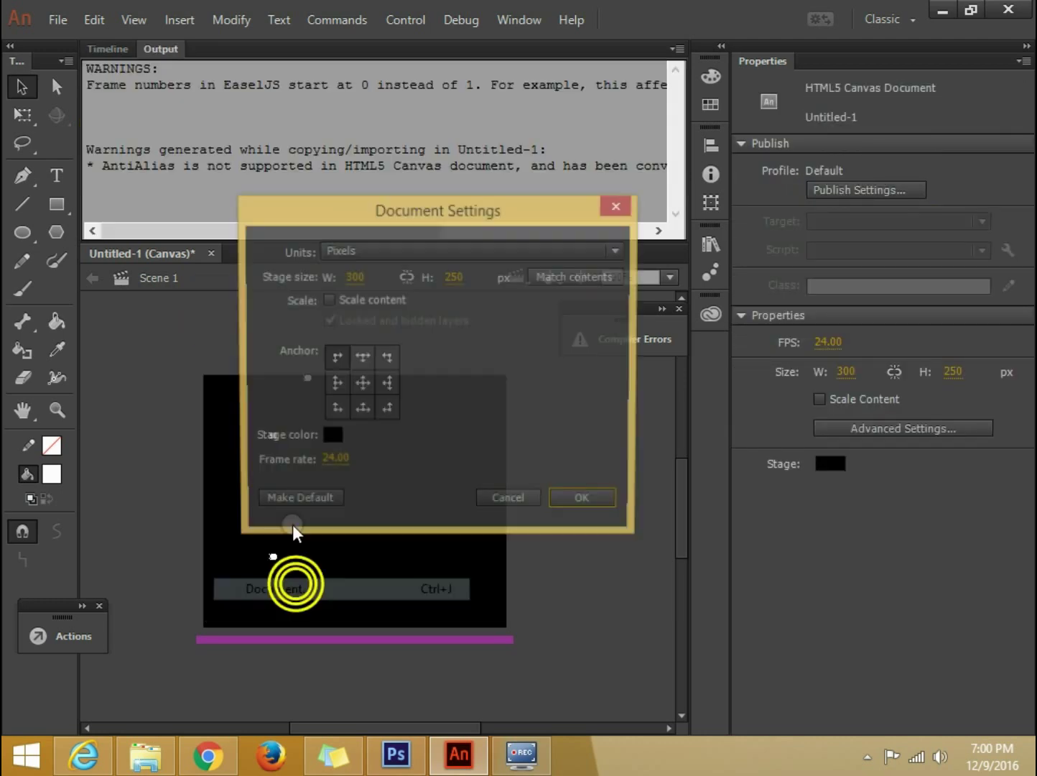
click(331, 435)
click(406, 571)
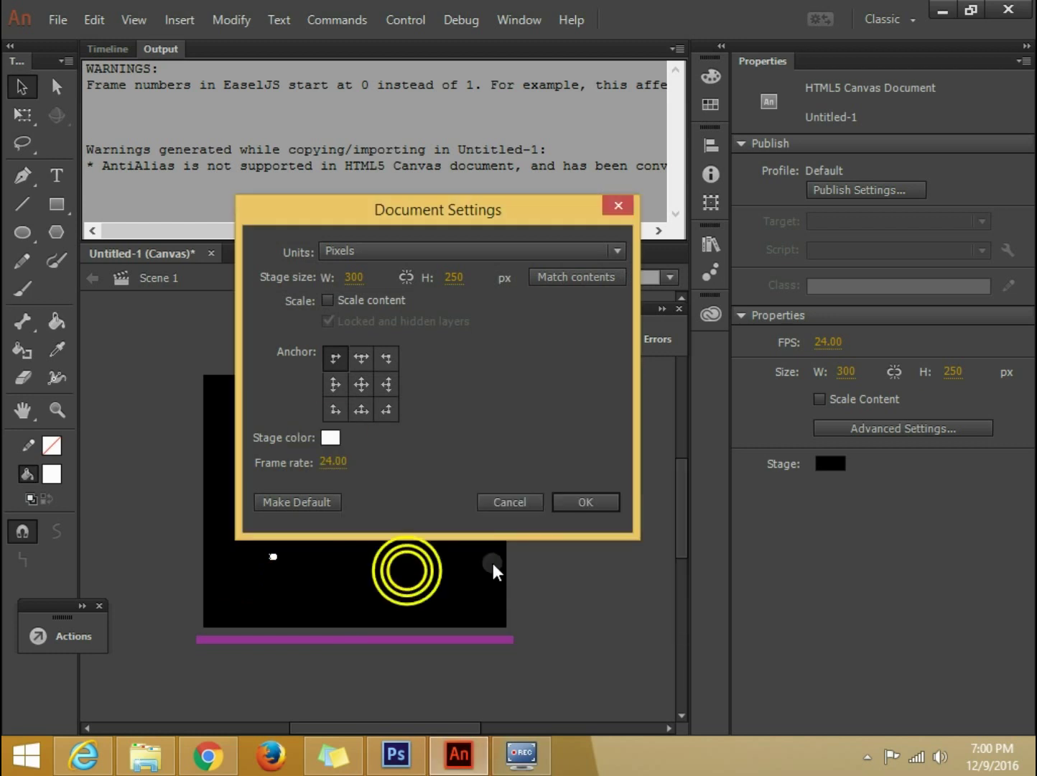
click(580, 503)
key(ctrl+Return)
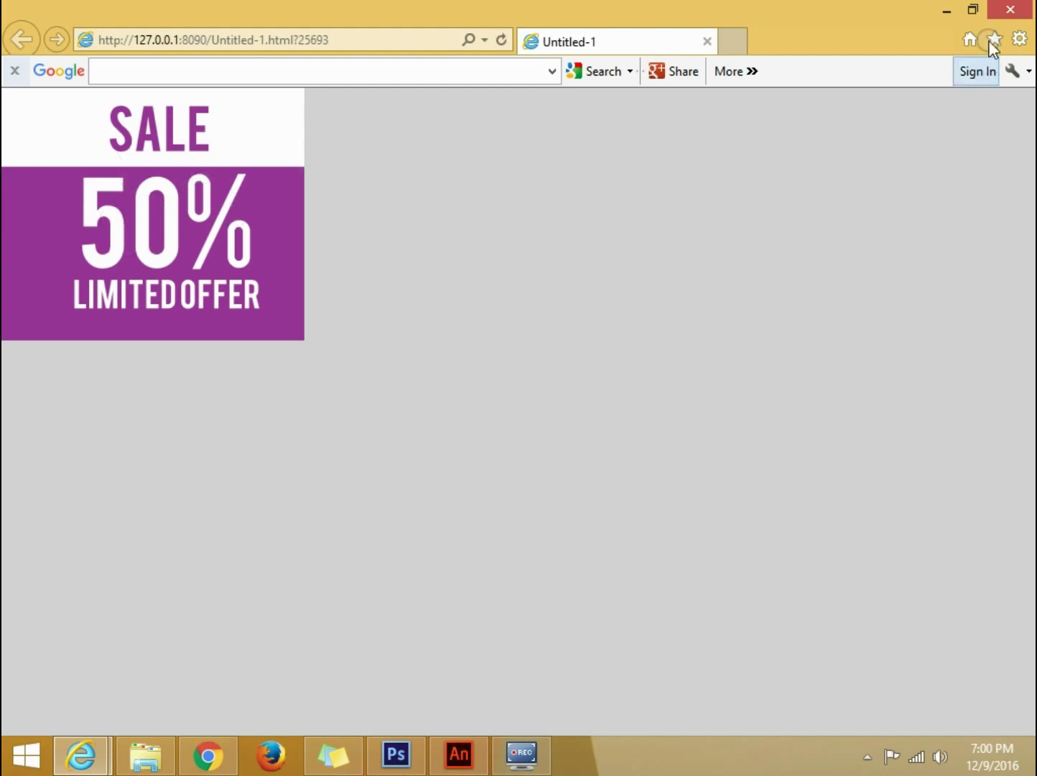
Close the browser, start File > Save, and create a 'test files' folder on the Desktop
click(1006, 12)
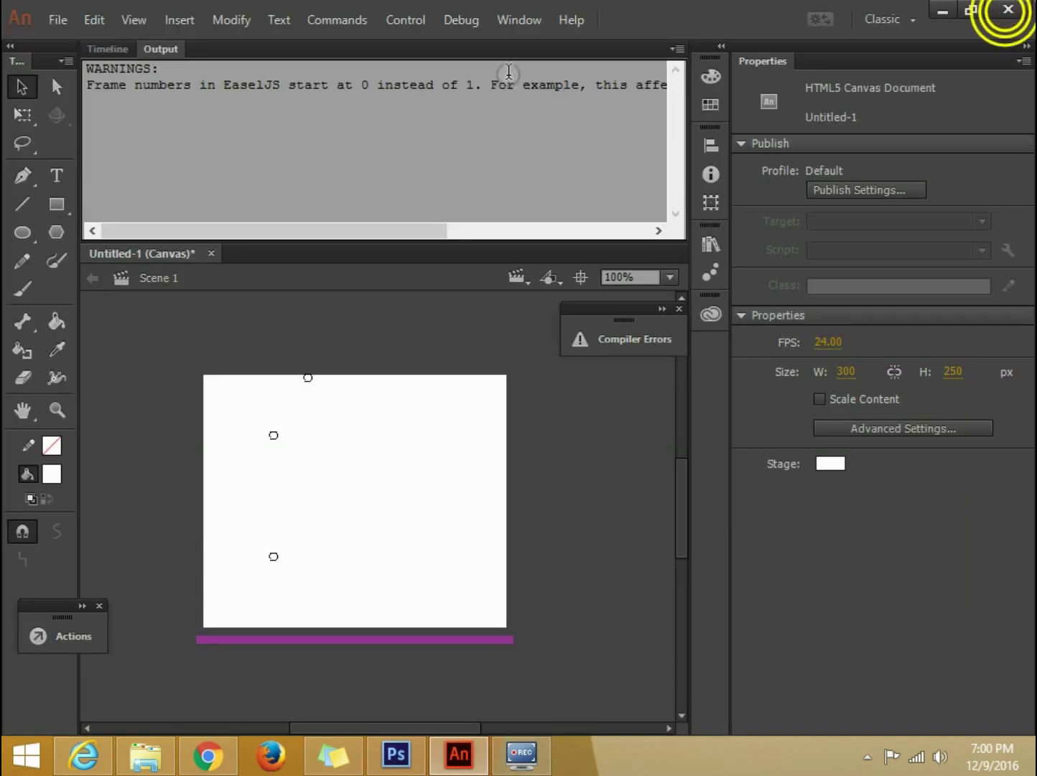
click(56, 20)
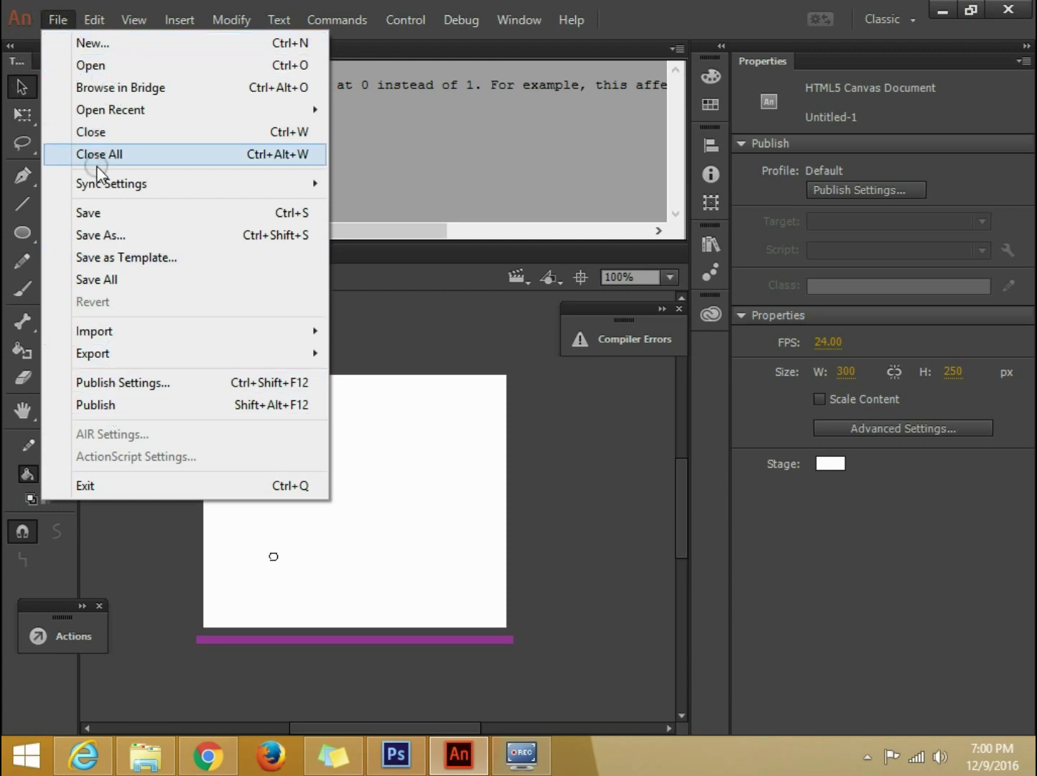
click(101, 215)
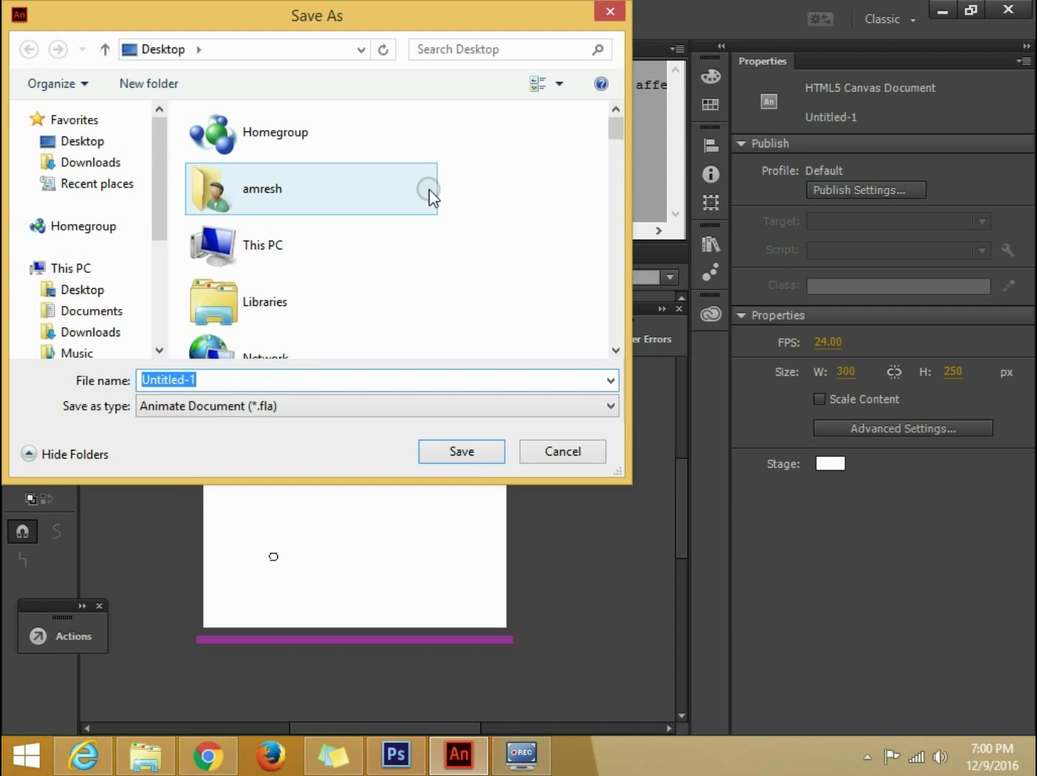
click(448, 194)
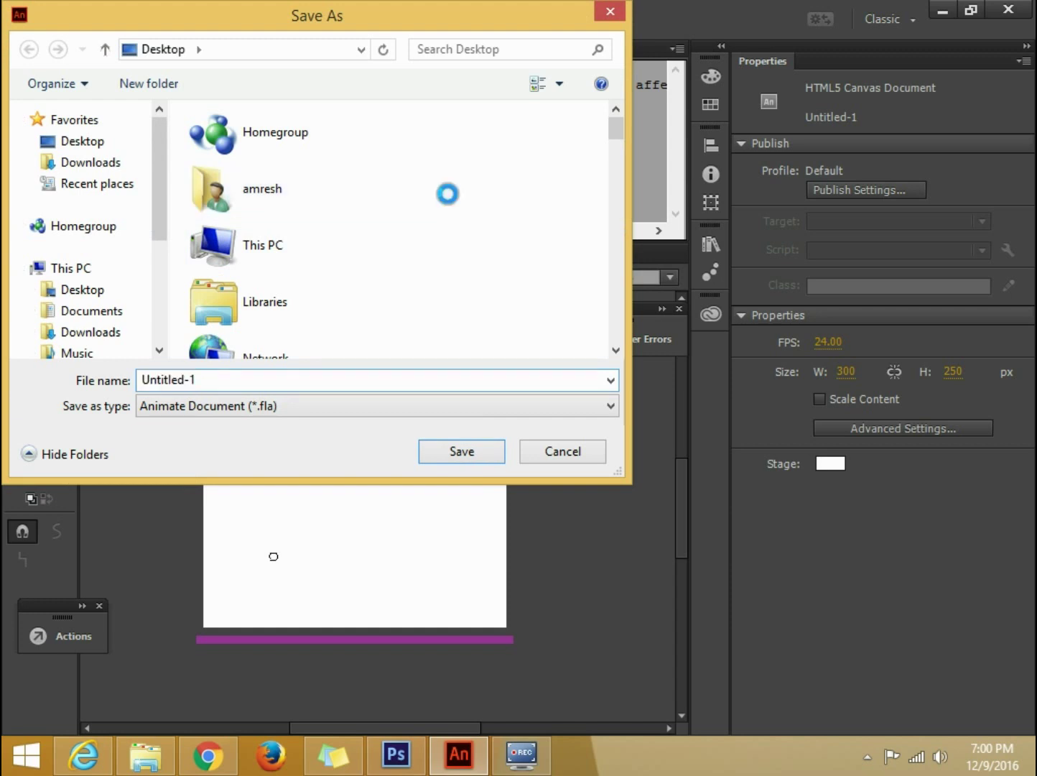
right_click(448, 194)
mouse_move(511, 381)
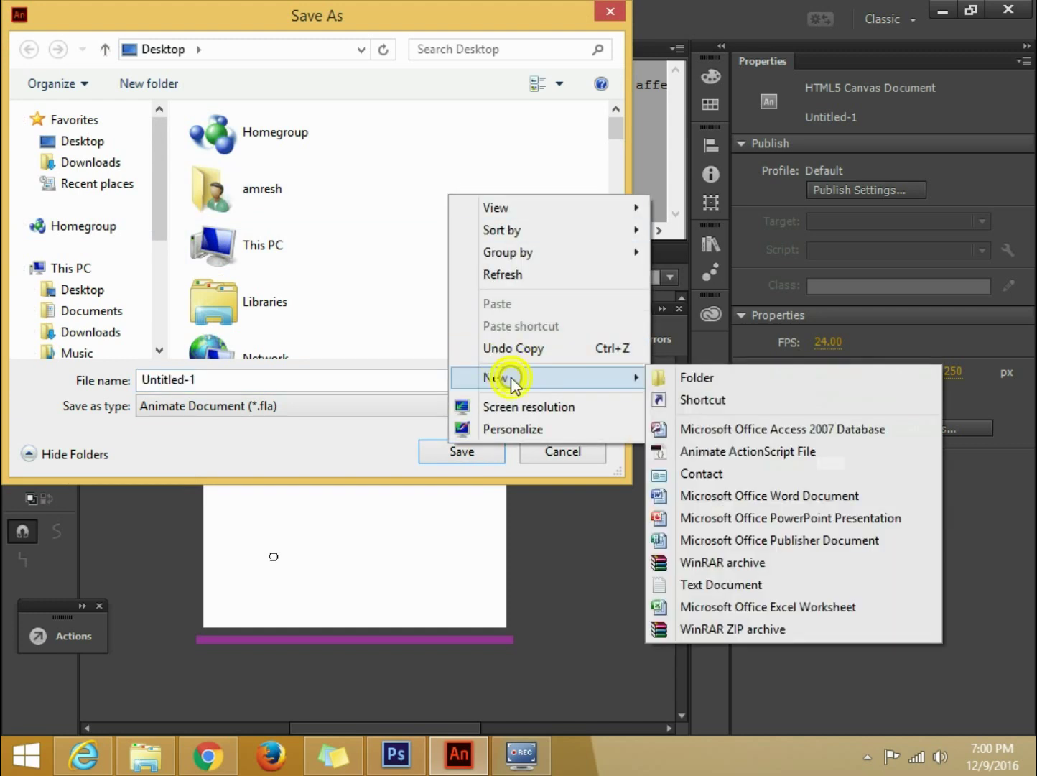
click(664, 375)
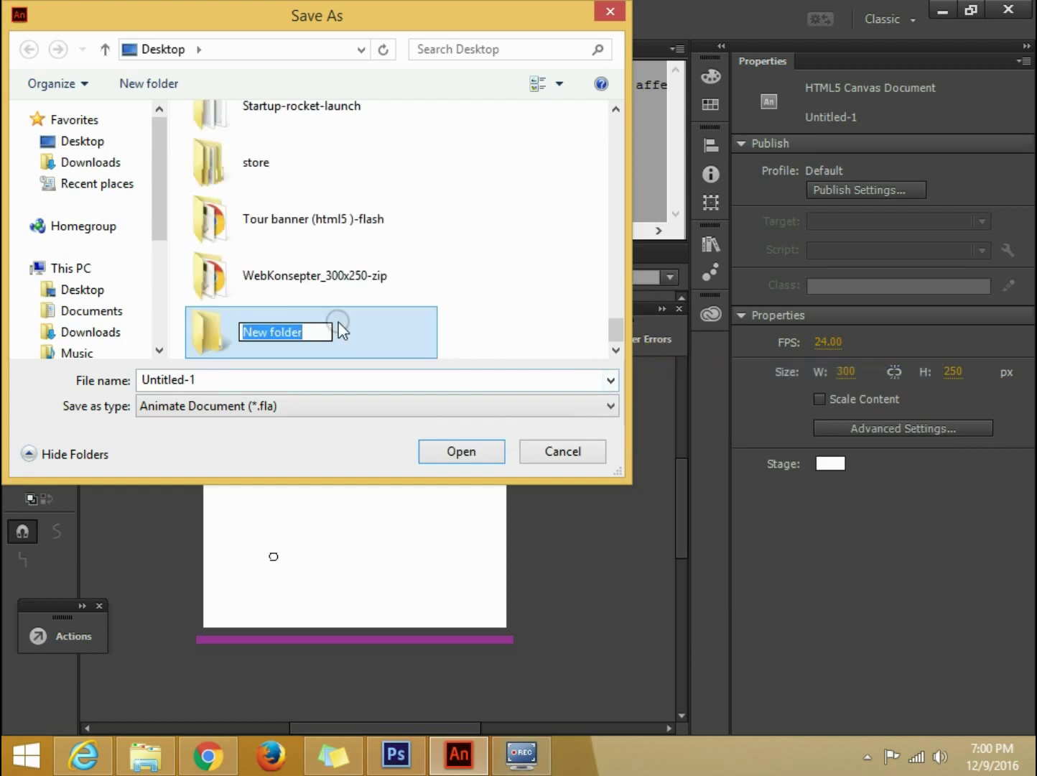
text(test)
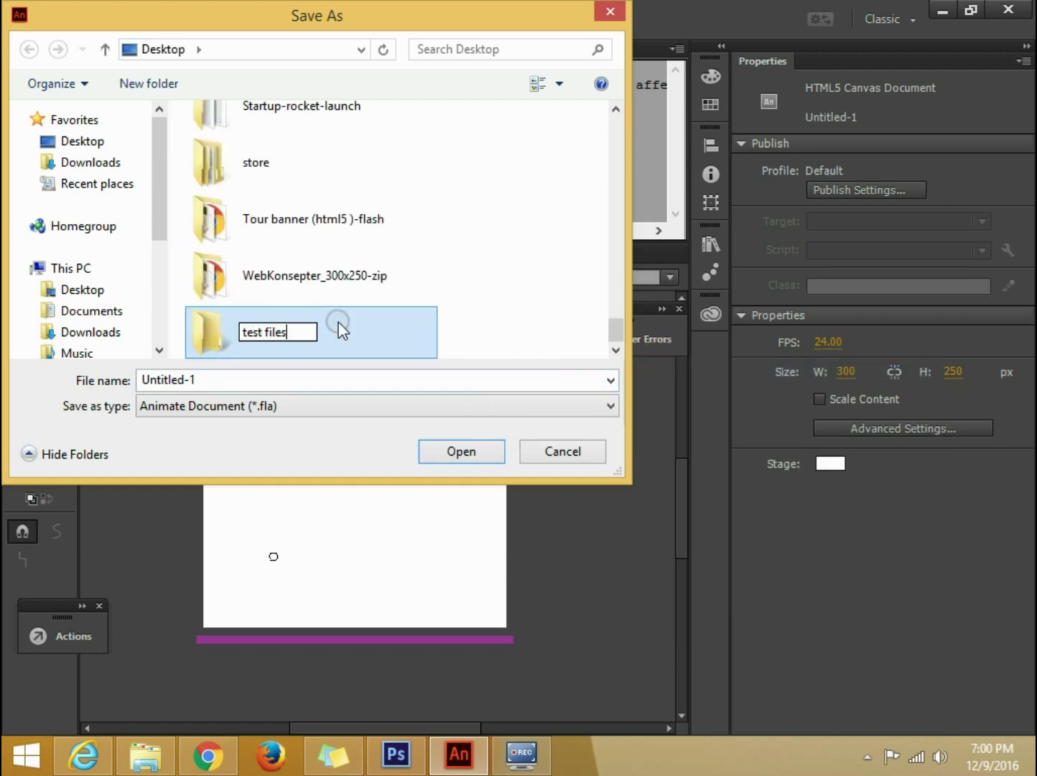
key(Return)
Save the document as test.fla inside the test files folder
click(262, 382)
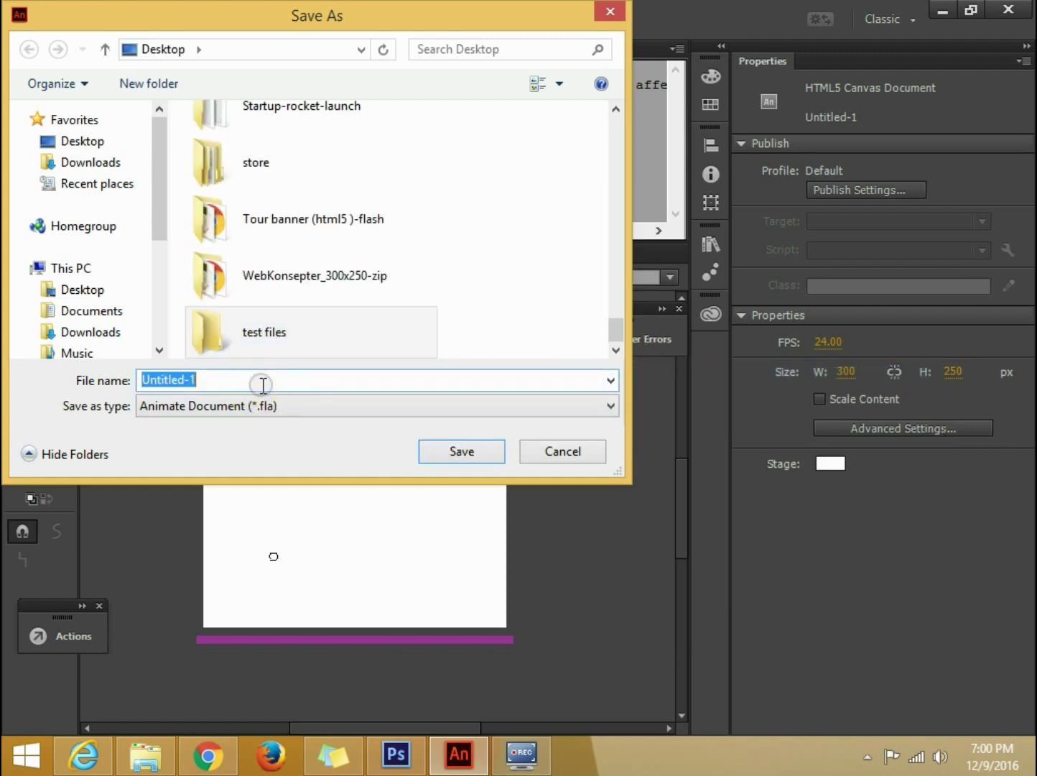
text(tes)
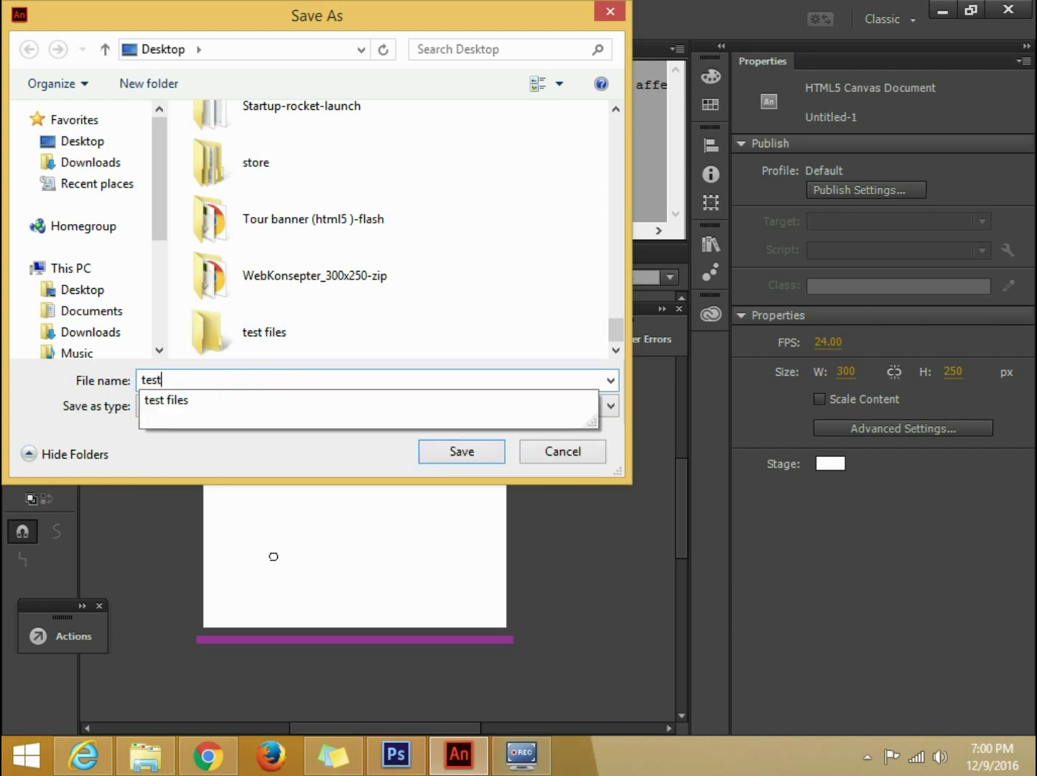
text(t)
double_click(198, 342)
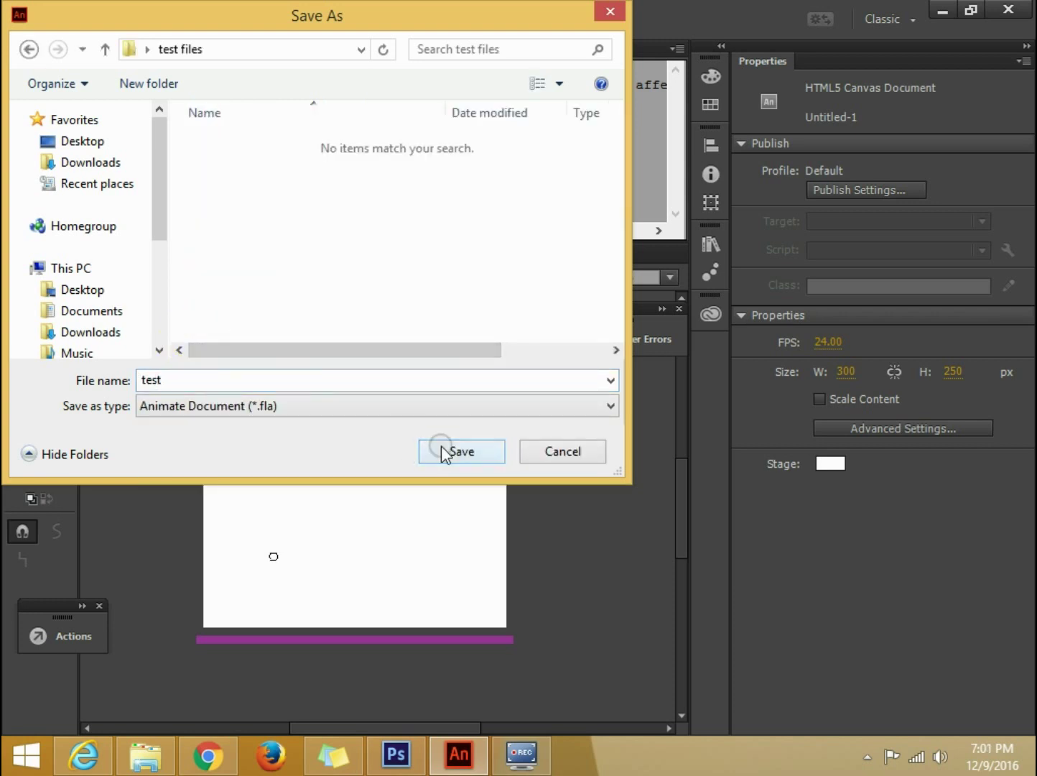
click(441, 447)
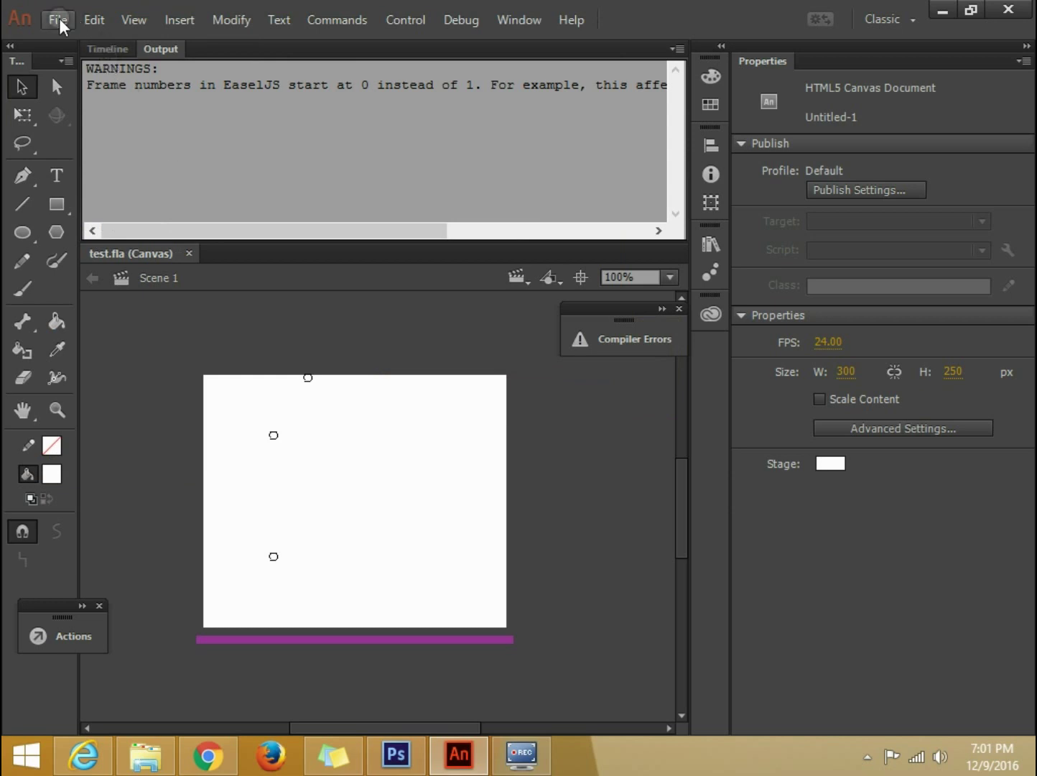
Publish test.fla to HTML/JS, cancel a Save As, and minimize Animate
click(60, 22)
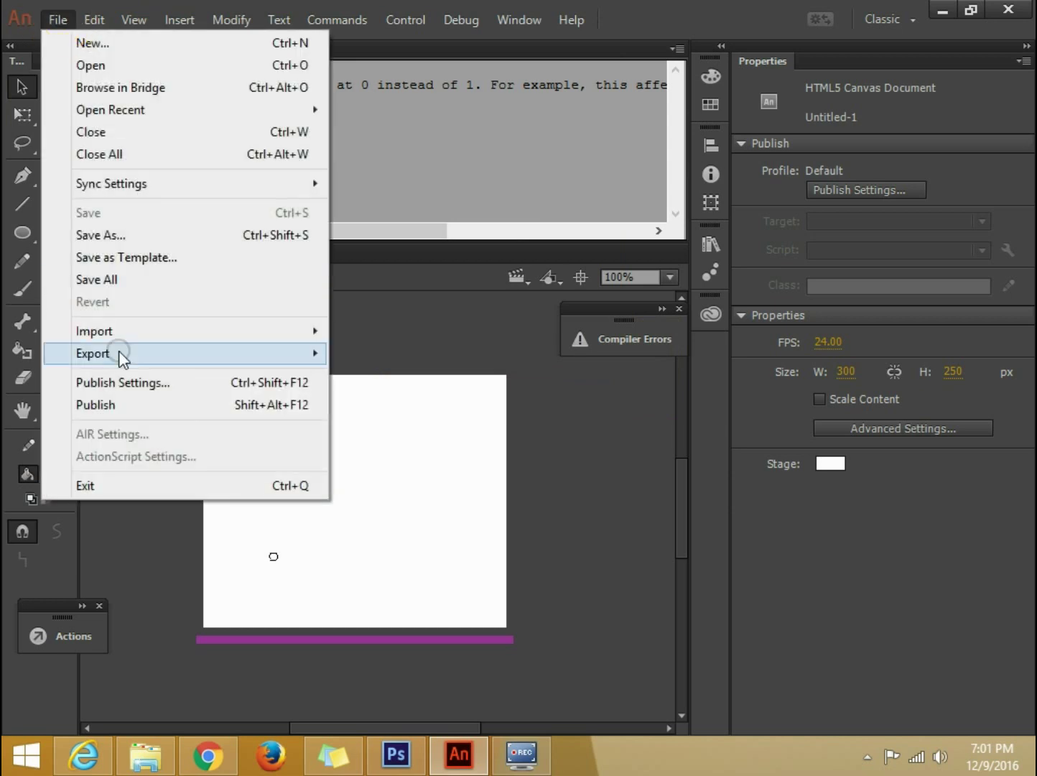
click(109, 406)
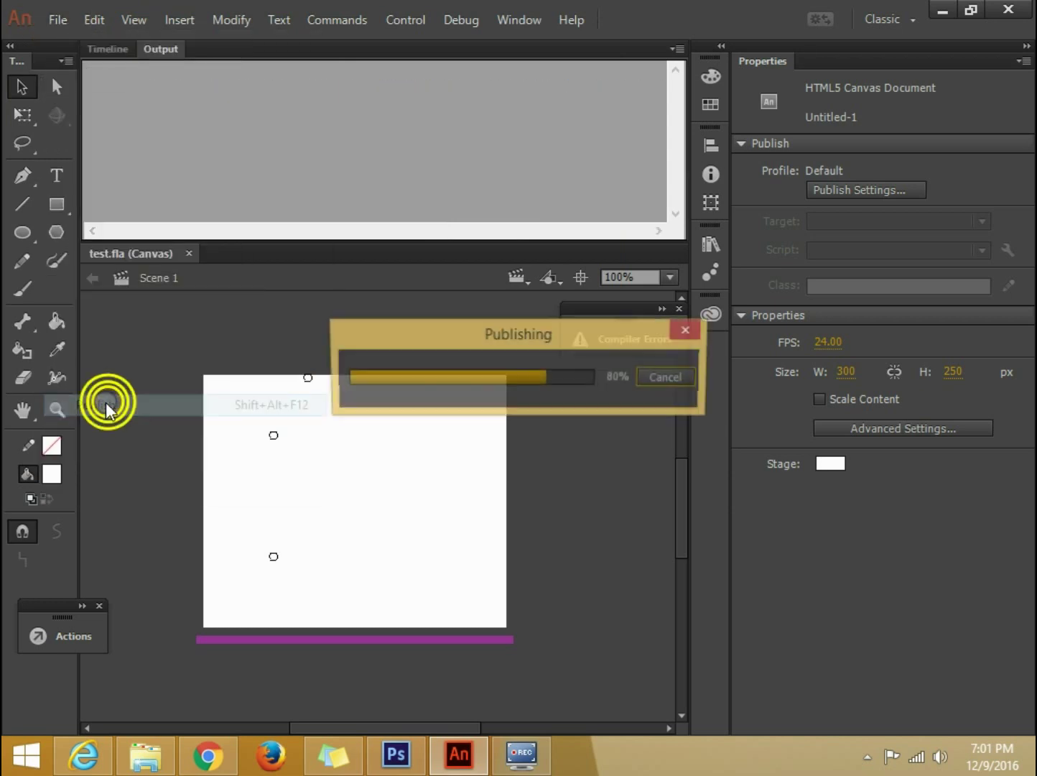
click(61, 20)
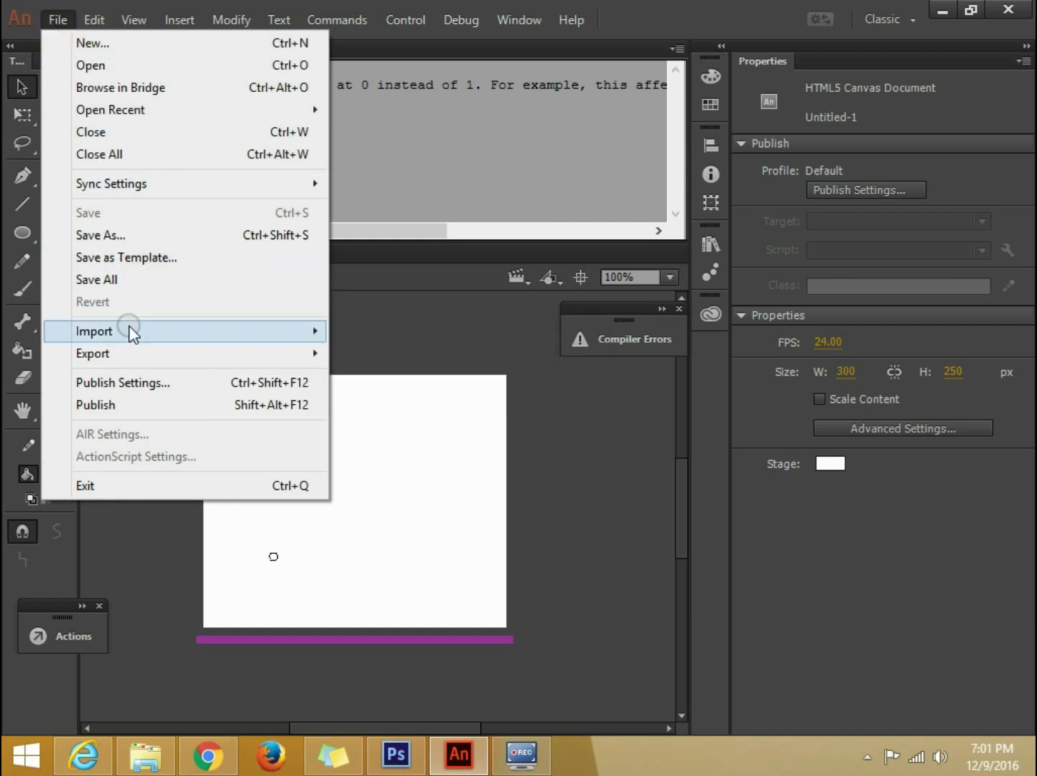
click(109, 237)
click(553, 454)
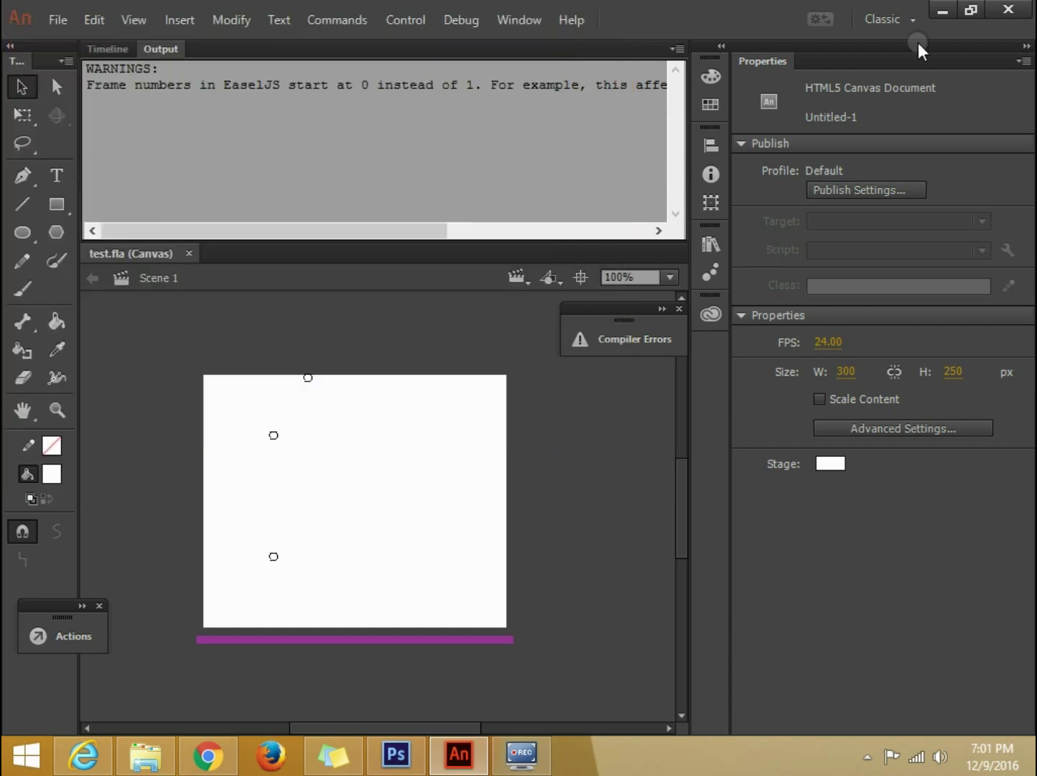
click(943, 11)
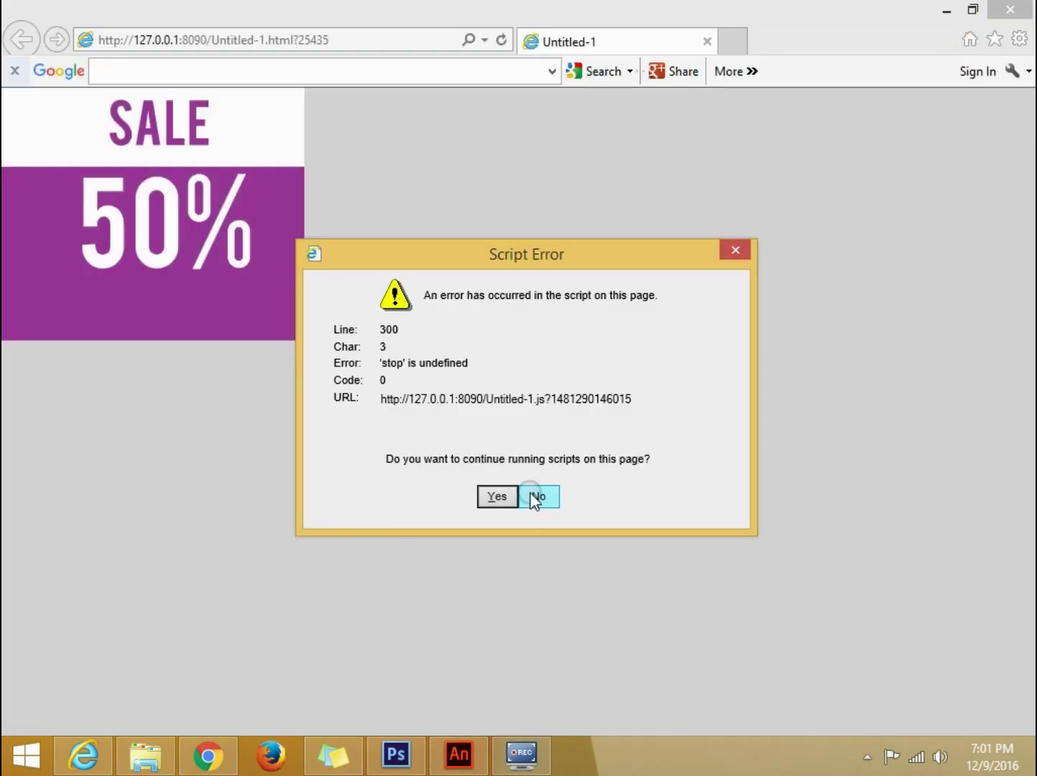
Dismiss the Script Error, close Internet Explorer, and close the mistakenly opened Final Files folder
click(535, 497)
click(1005, 10)
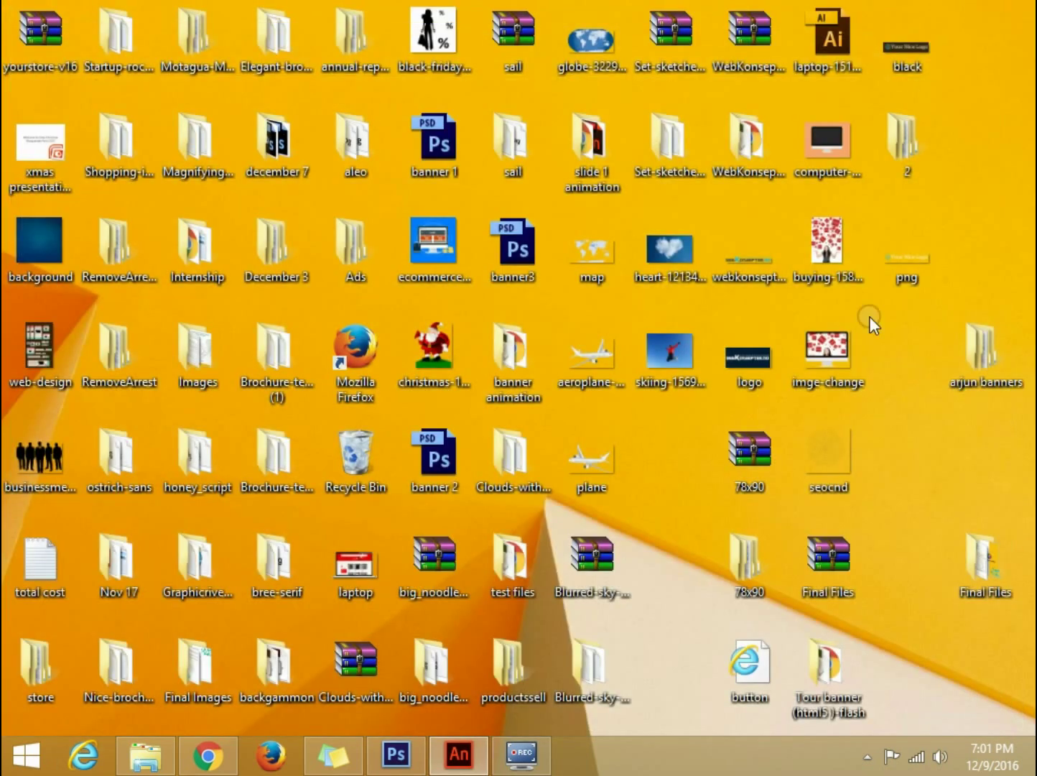
double_click(997, 545)
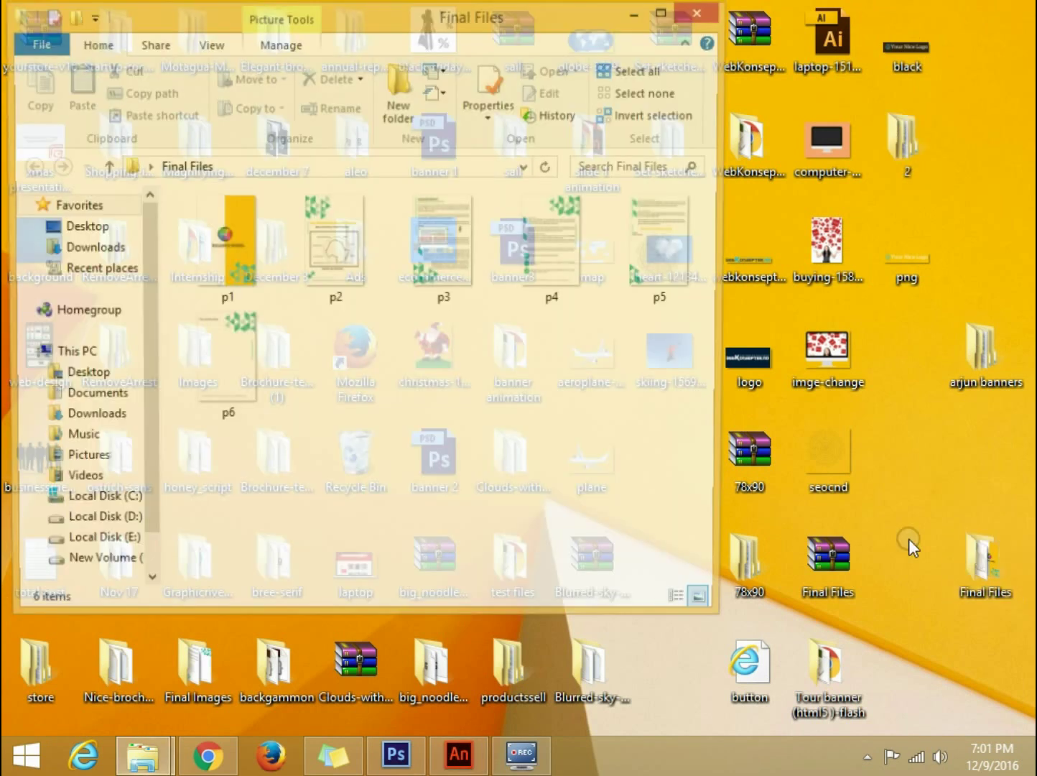
click(696, 13)
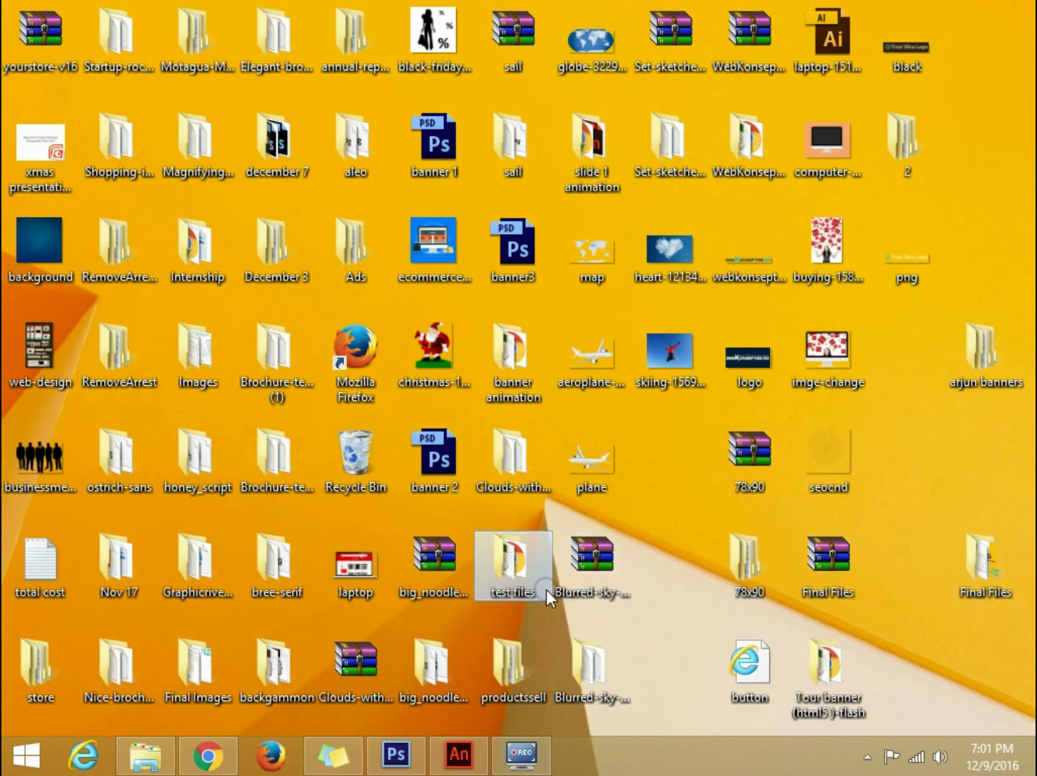
Open test.html in Chrome from the maximized test files folder on the Desktop
double_click(521, 569)
double_click(274, 50)
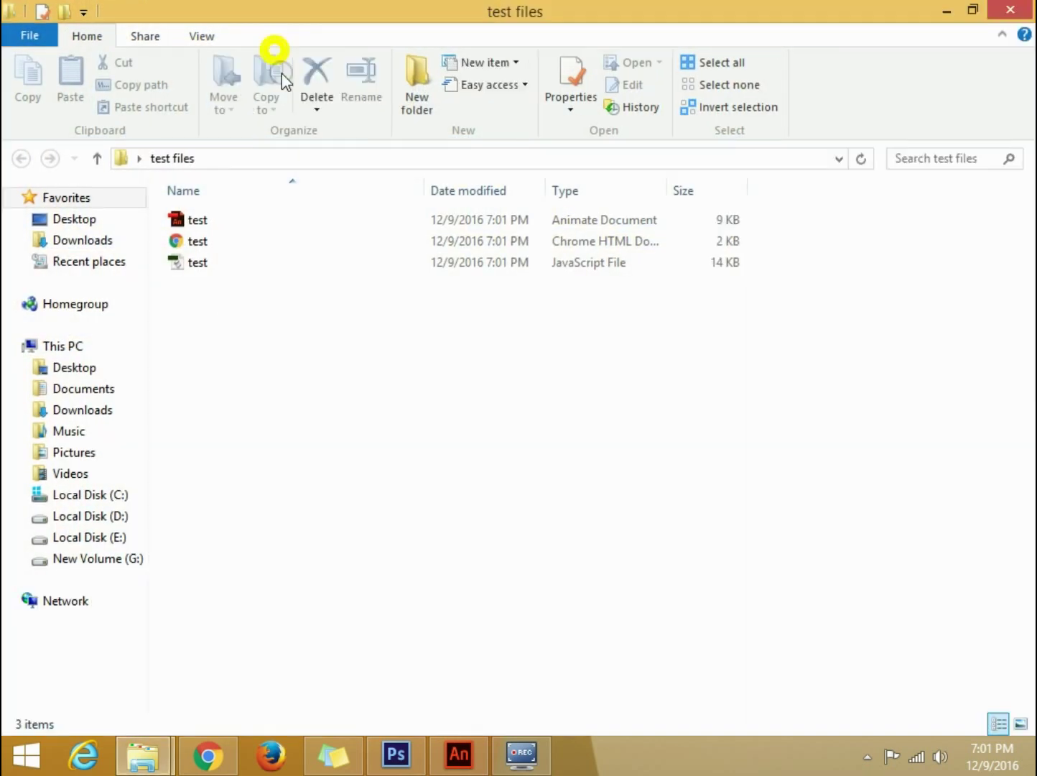
double_click(191, 245)
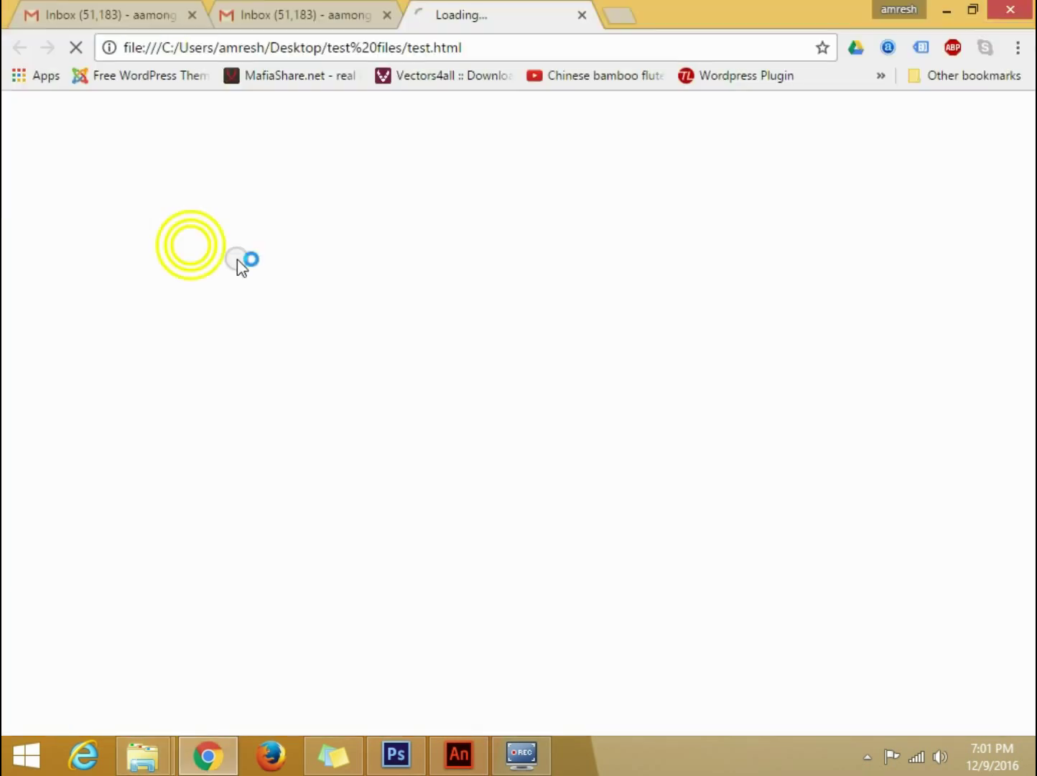